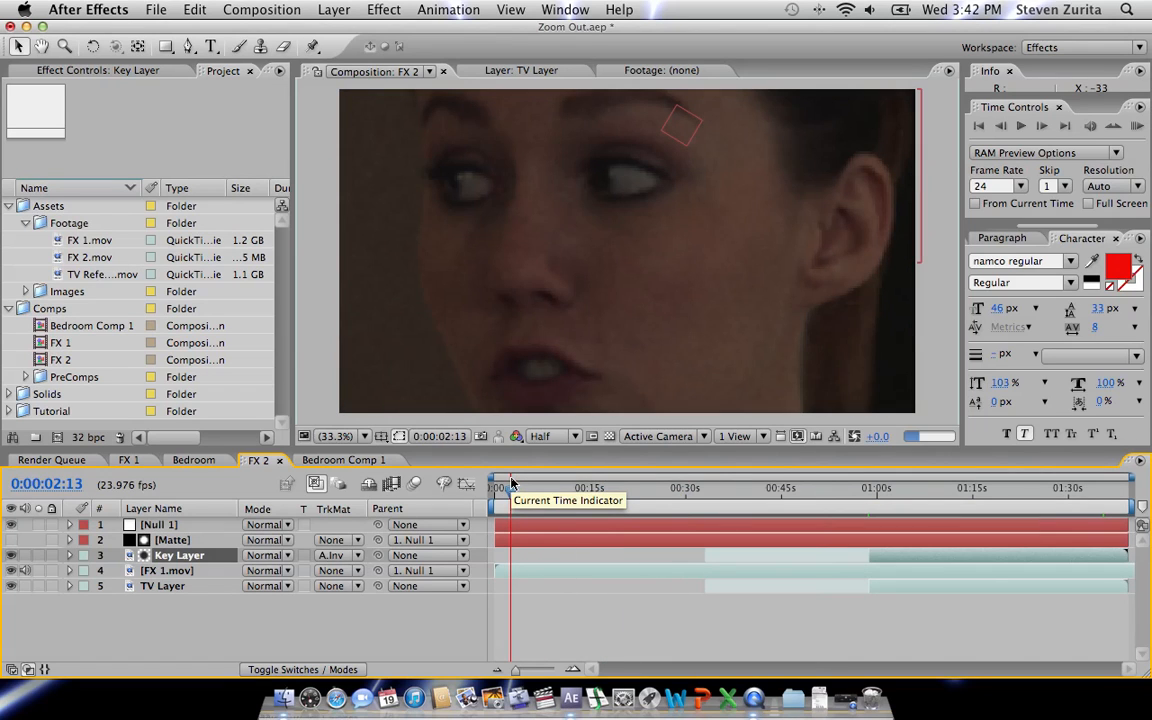
Review the zoom-out transition near 0:00:58 and inspect the keyframes on Key Layer and the FX 1.mov Corner Pin.
drag(520, 490, 679, 498)
drag(825, 507, 867, 505)
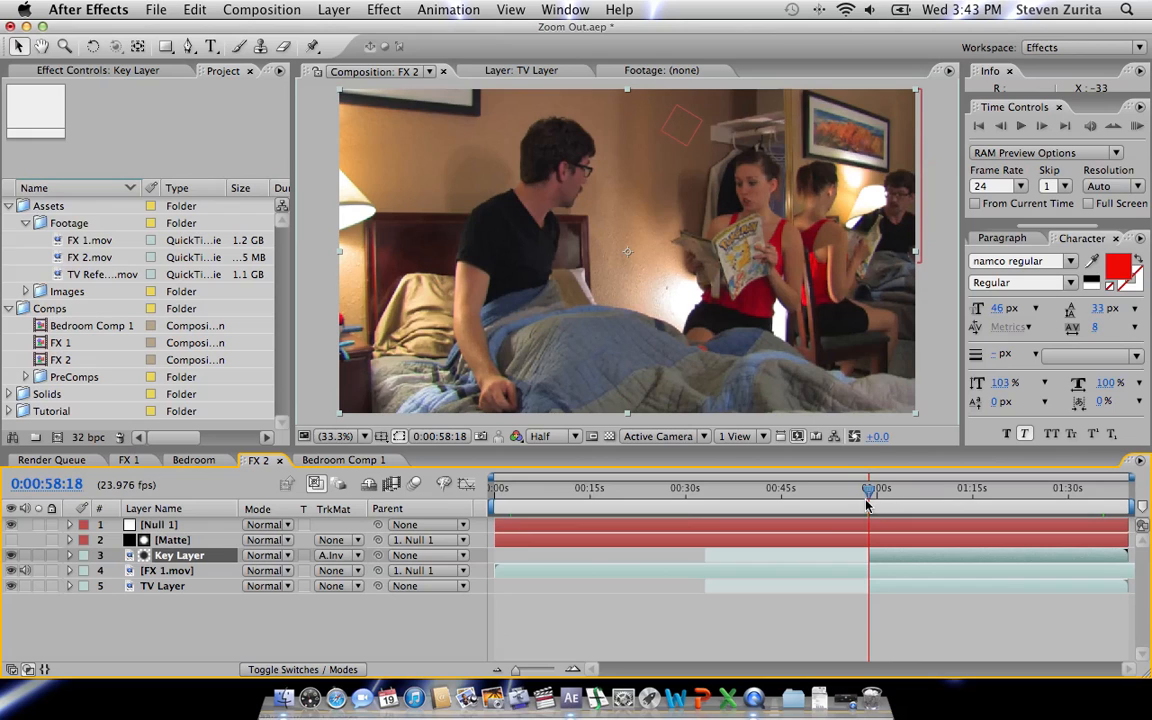
key(u)
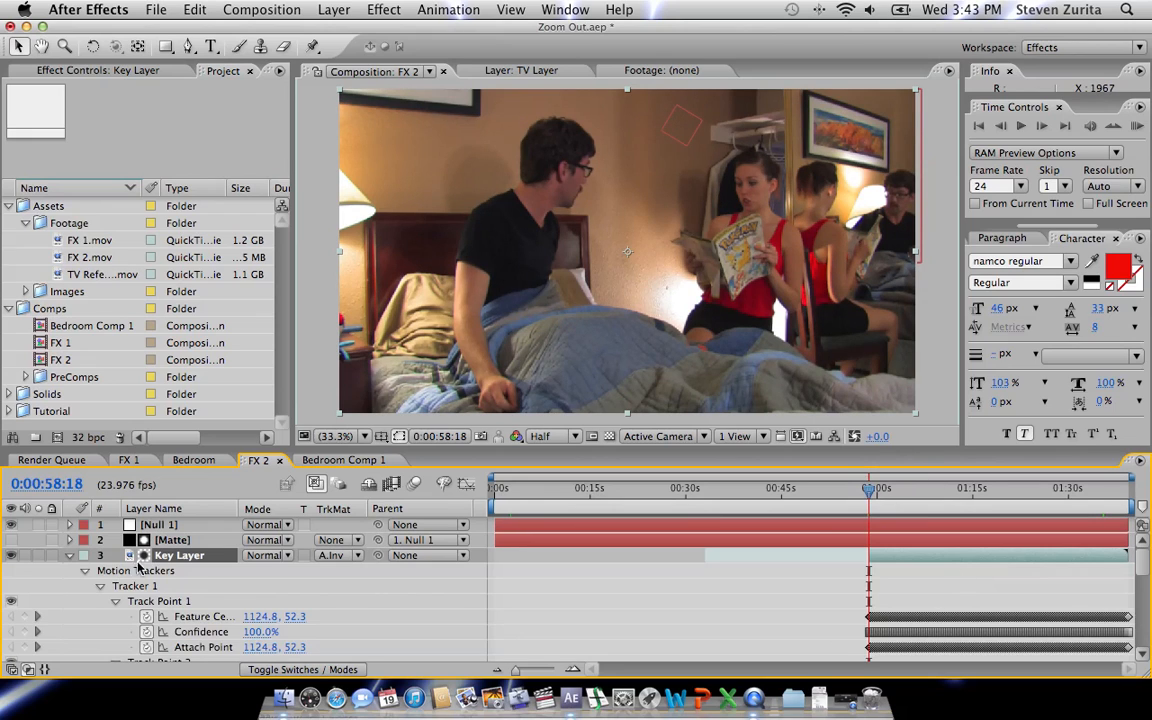
click(69, 556)
click(172, 572)
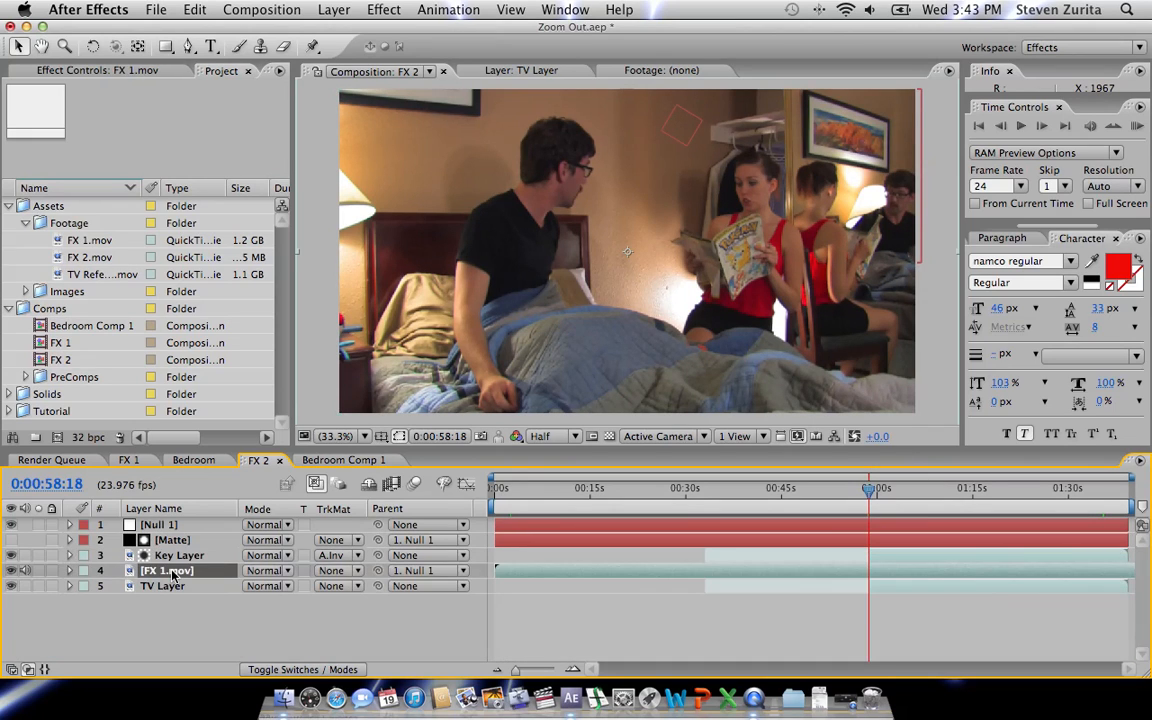
key(u)
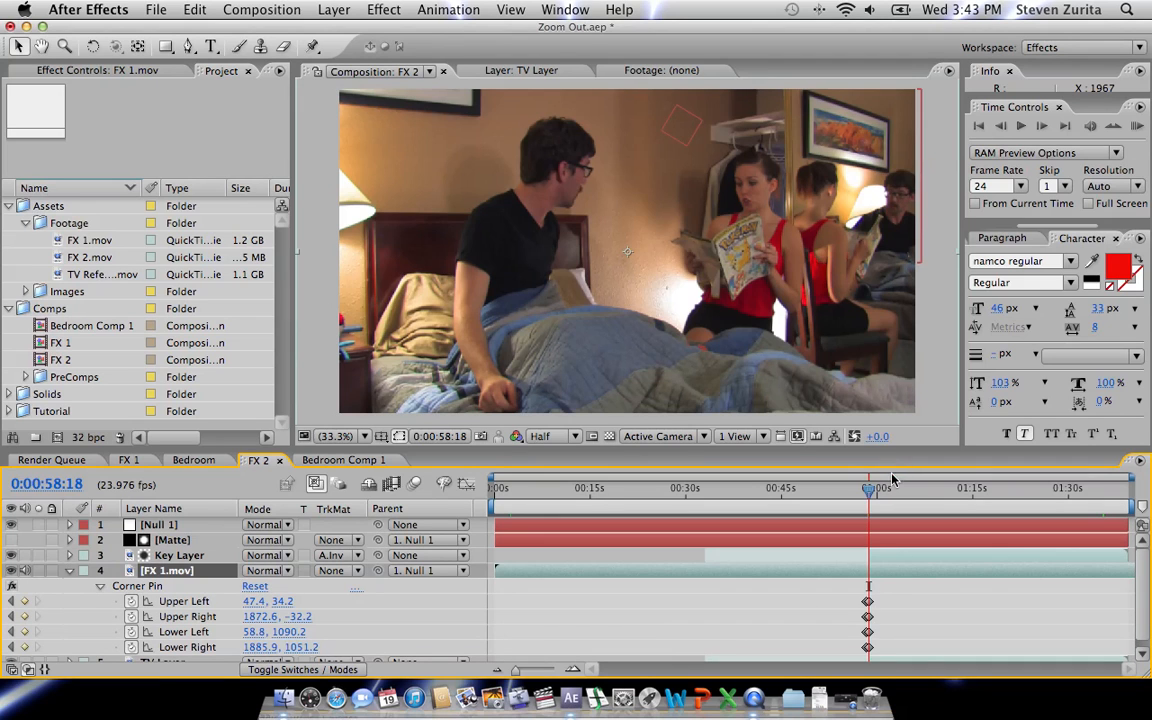
drag(874, 497, 869, 500)
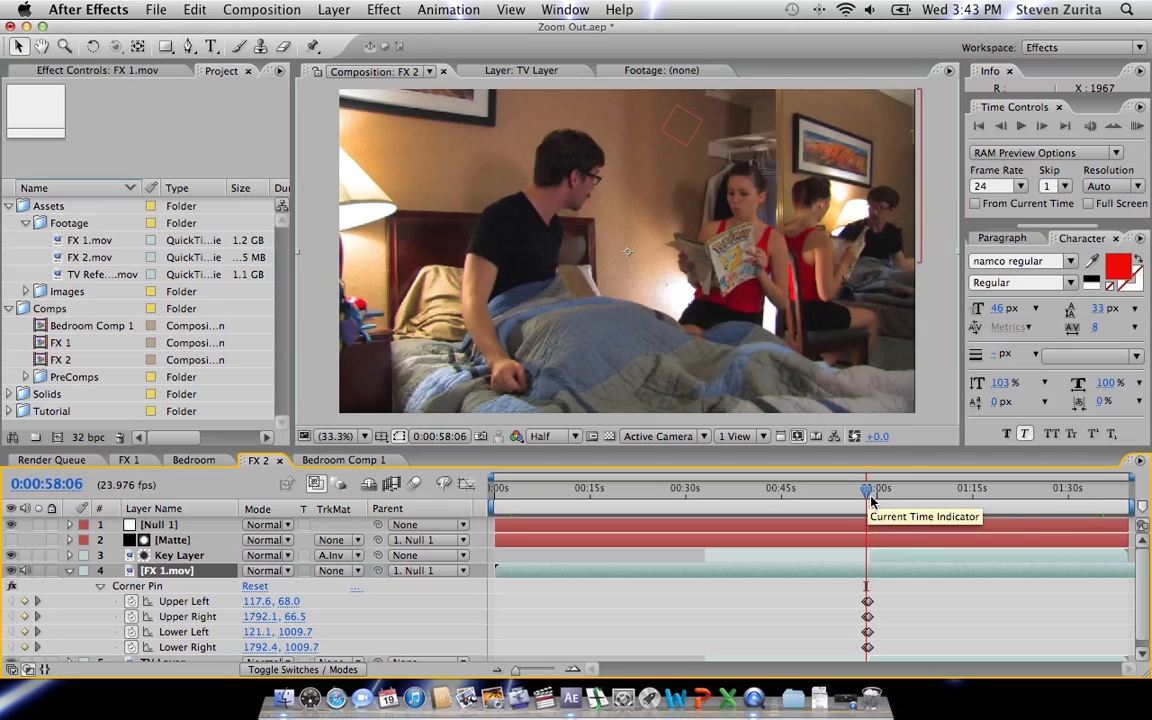
drag(865, 494, 912, 500)
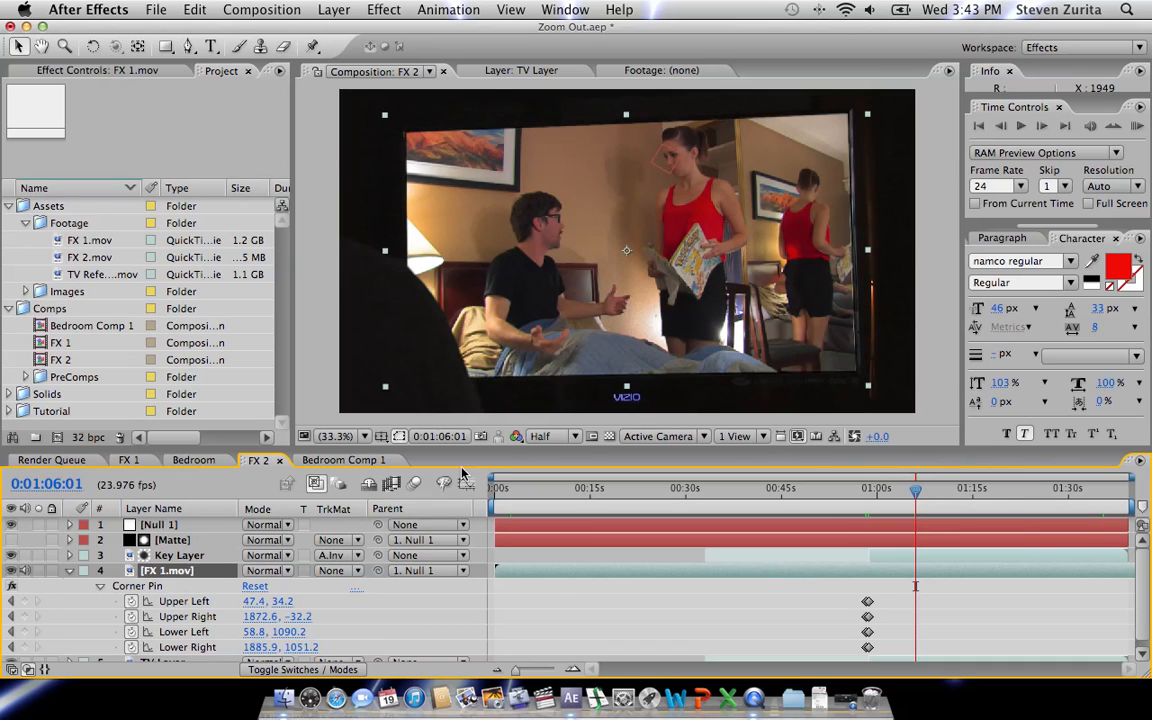
Pre-compose the FX 1.mov layer as "Bedroom Layer", leaving all attributes in FX 2.
click(334, 9)
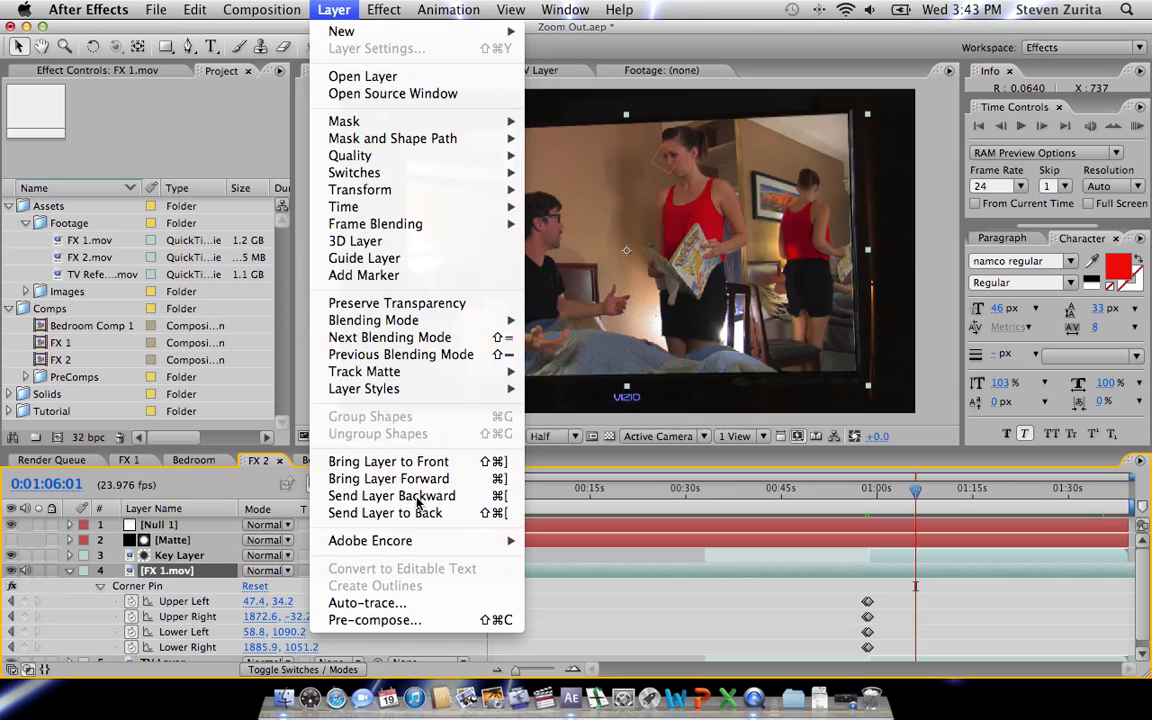
click(395, 622)
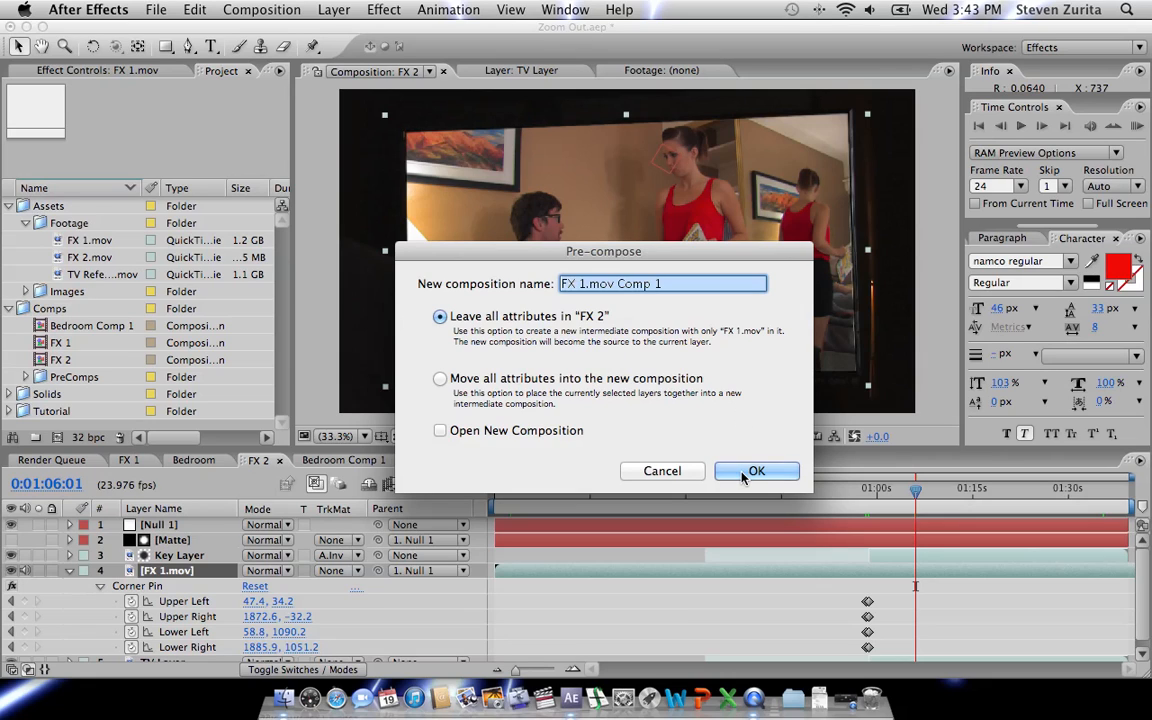
text(Bedroom Layer)
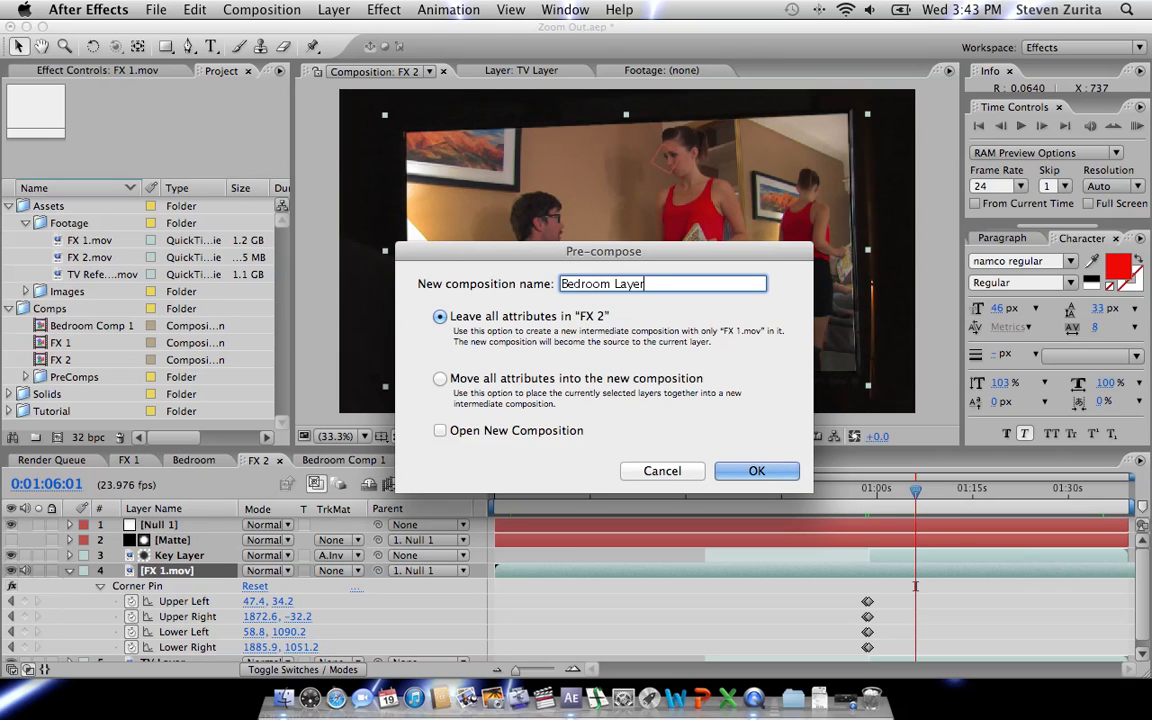
key(Return)
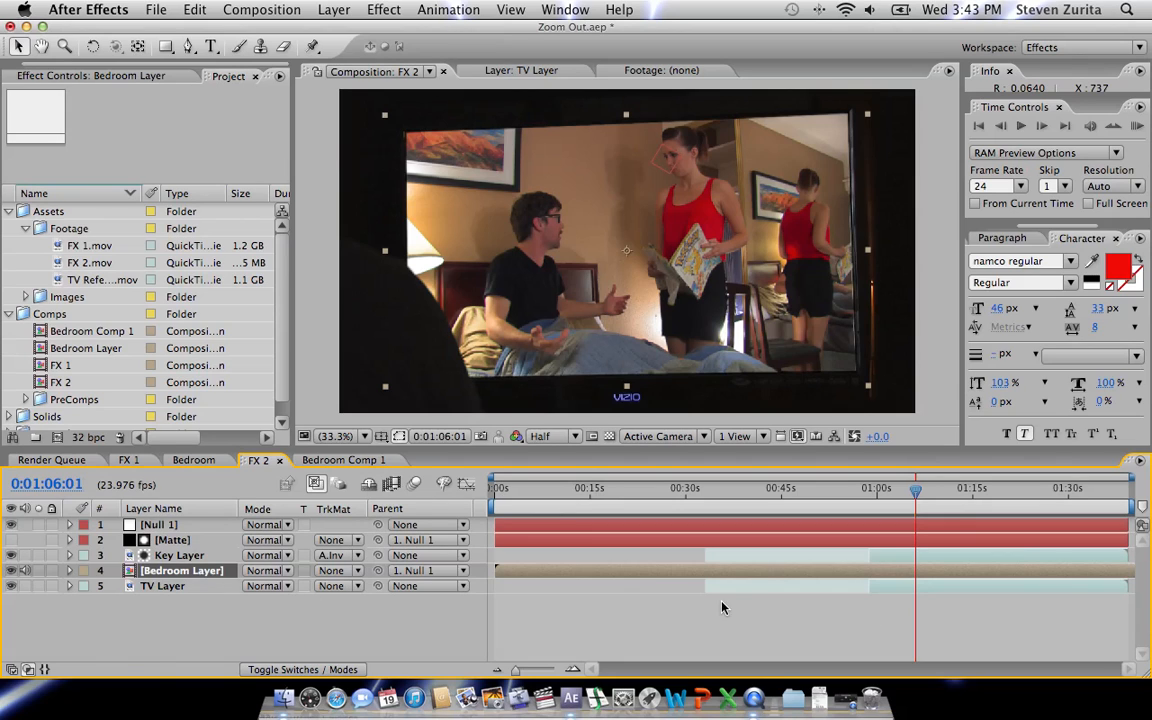
Move the current time to the first Corner Pin keyframe at 0:00:58:06 and open the Bedroom Layer composition.
key(u)
drag(887, 494, 866, 494)
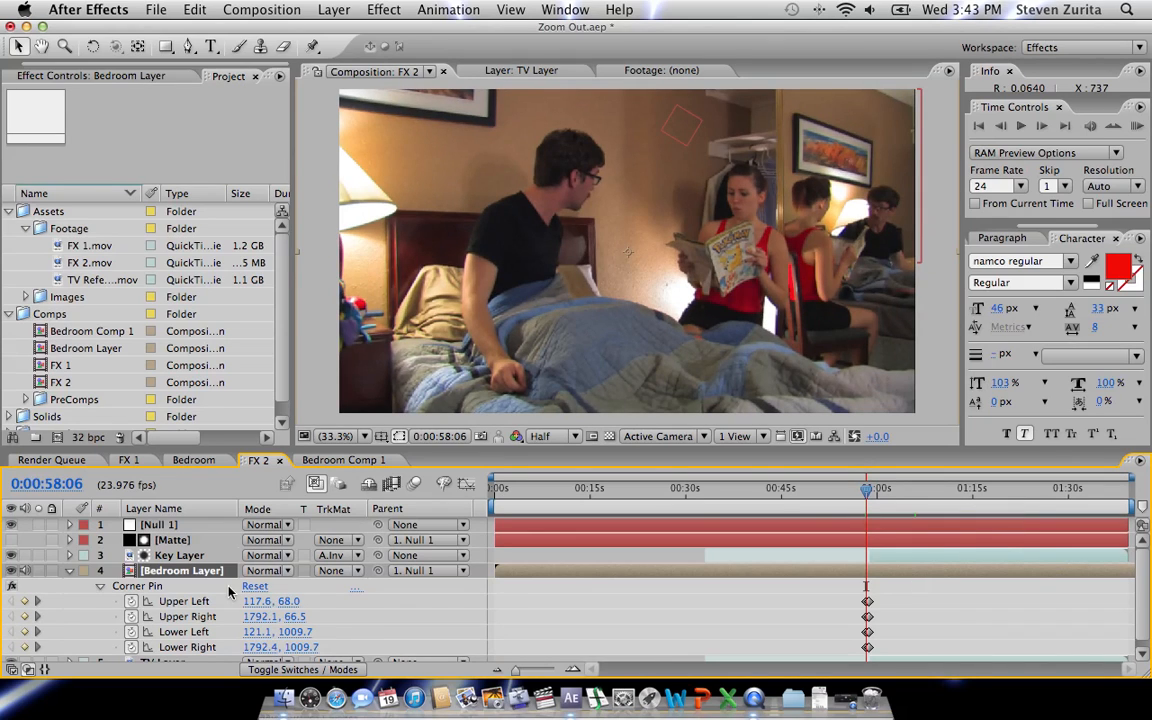
click(545, 670)
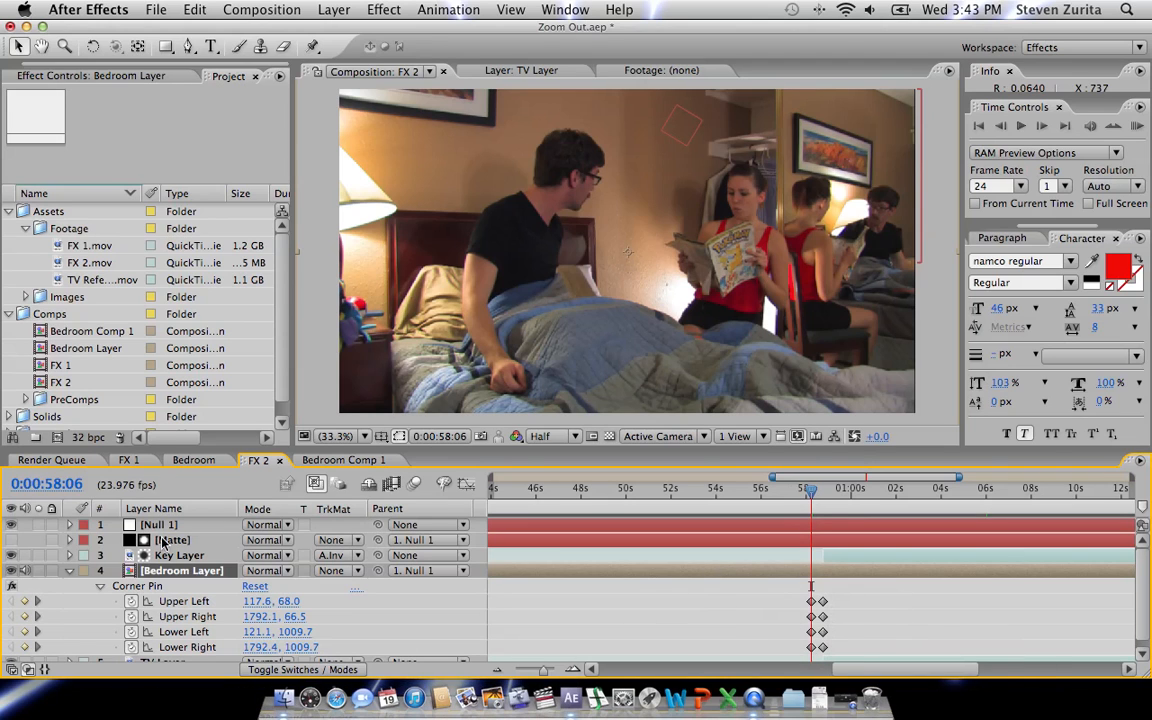
double_click(164, 572)
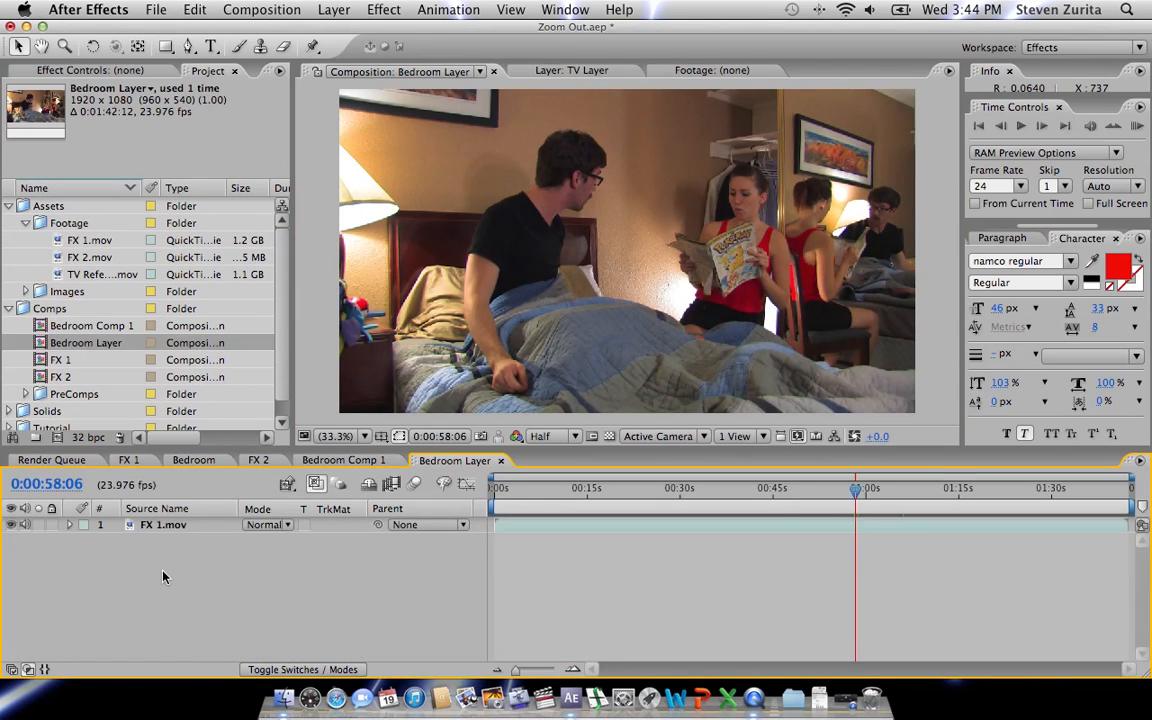
Add an adjustment layer above FX 1.mov and trim its start to 0:00:58:06.
click(334, 10)
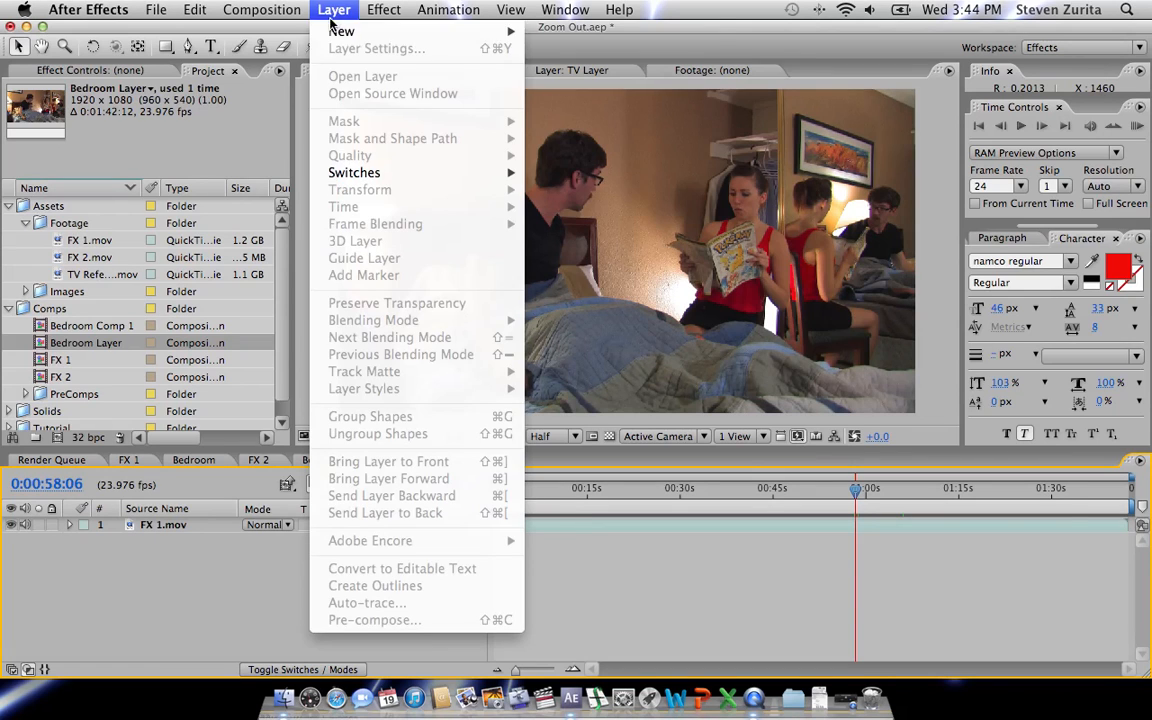
mouse_move(505, 34)
click(596, 139)
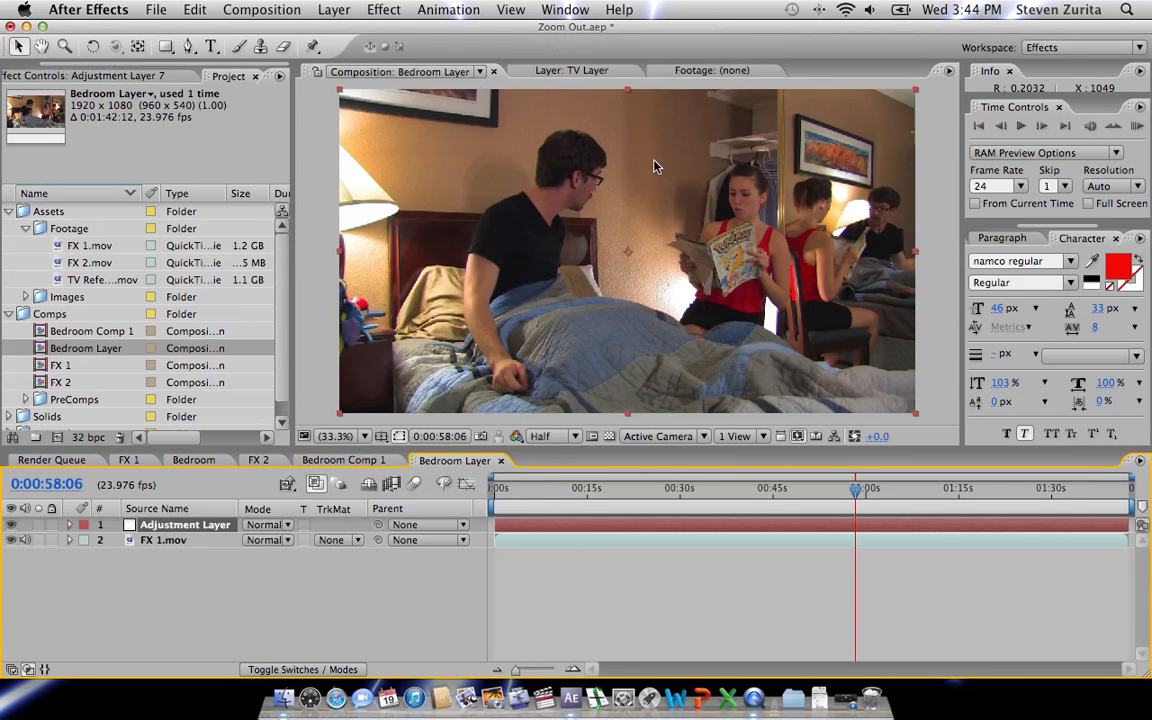
key(alt+bracketleft)
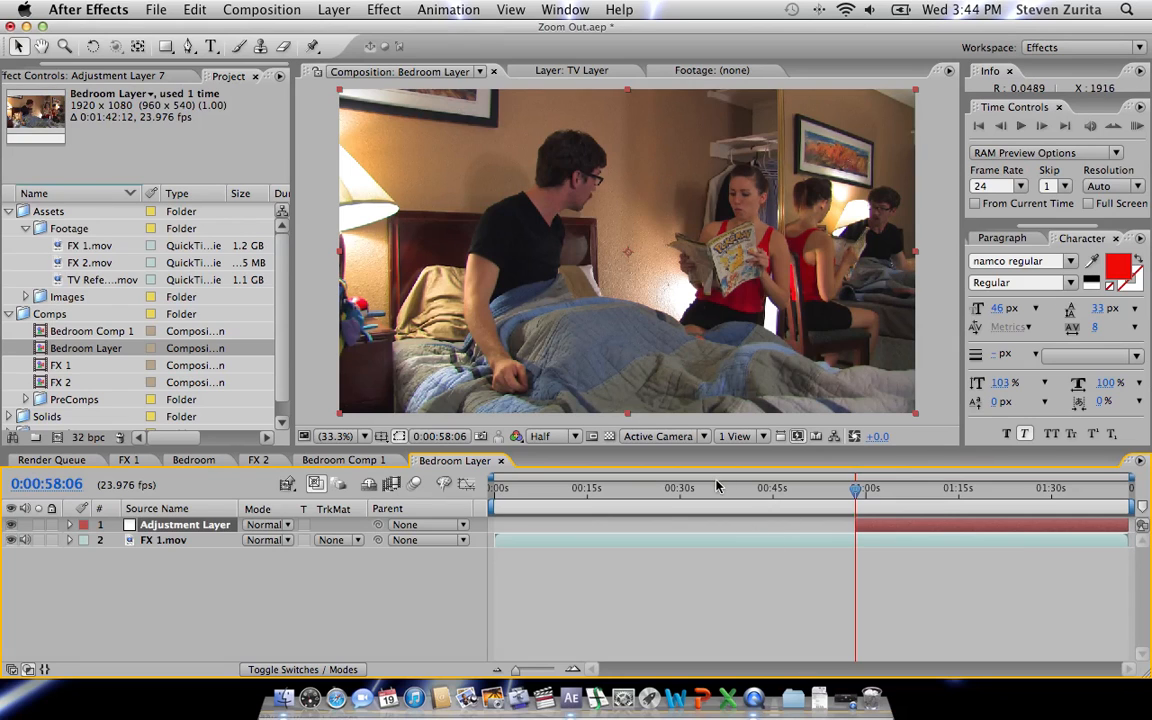
Apply the Turbulent Displace effect to the adjustment layer and set its Amount to 25.
click(384, 9)
mouse_move(428, 183)
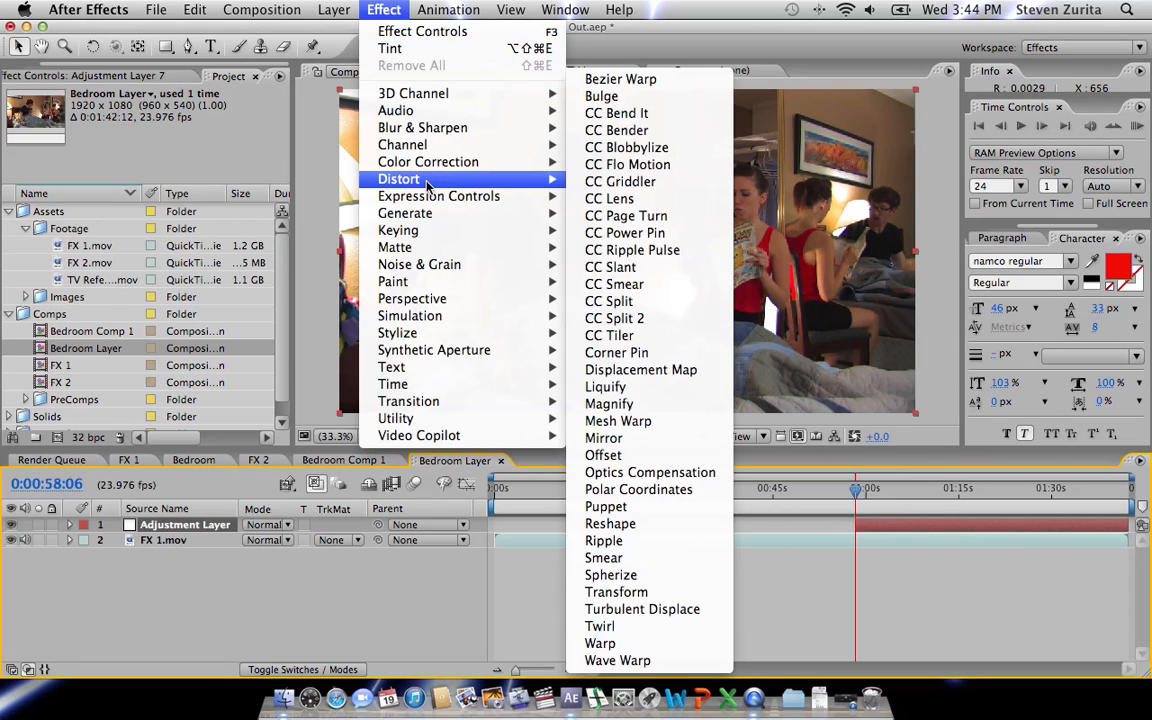
click(638, 610)
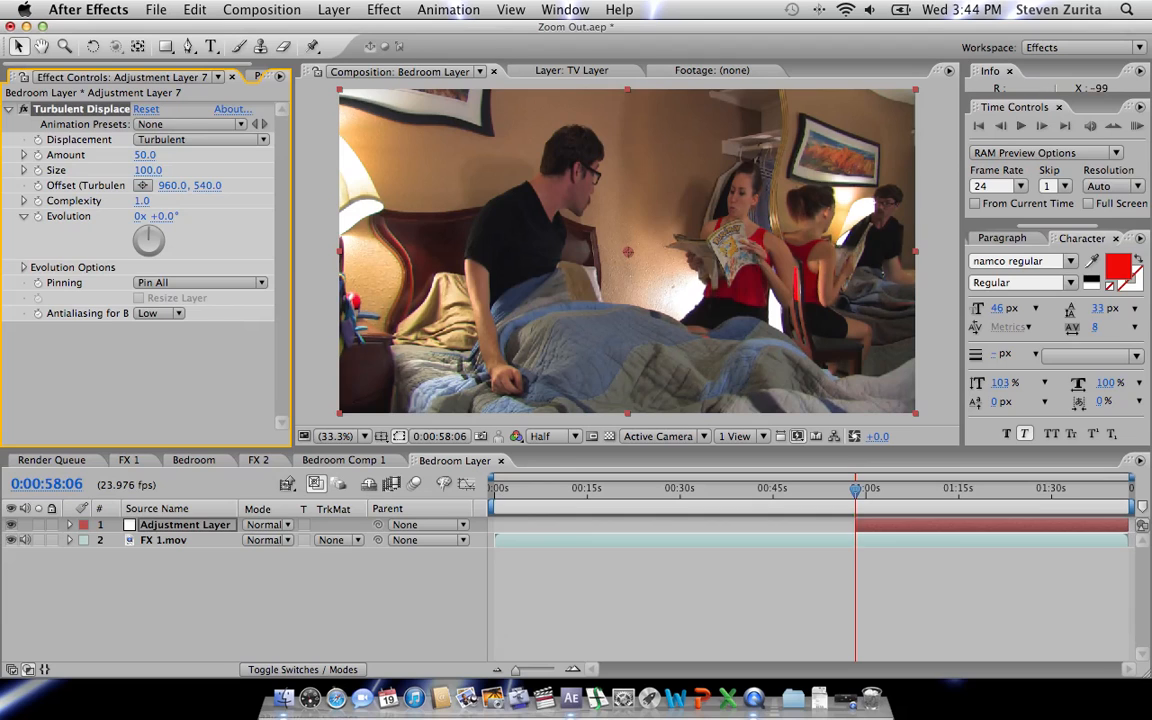
click(145, 155)
text(25)
click(77, 257)
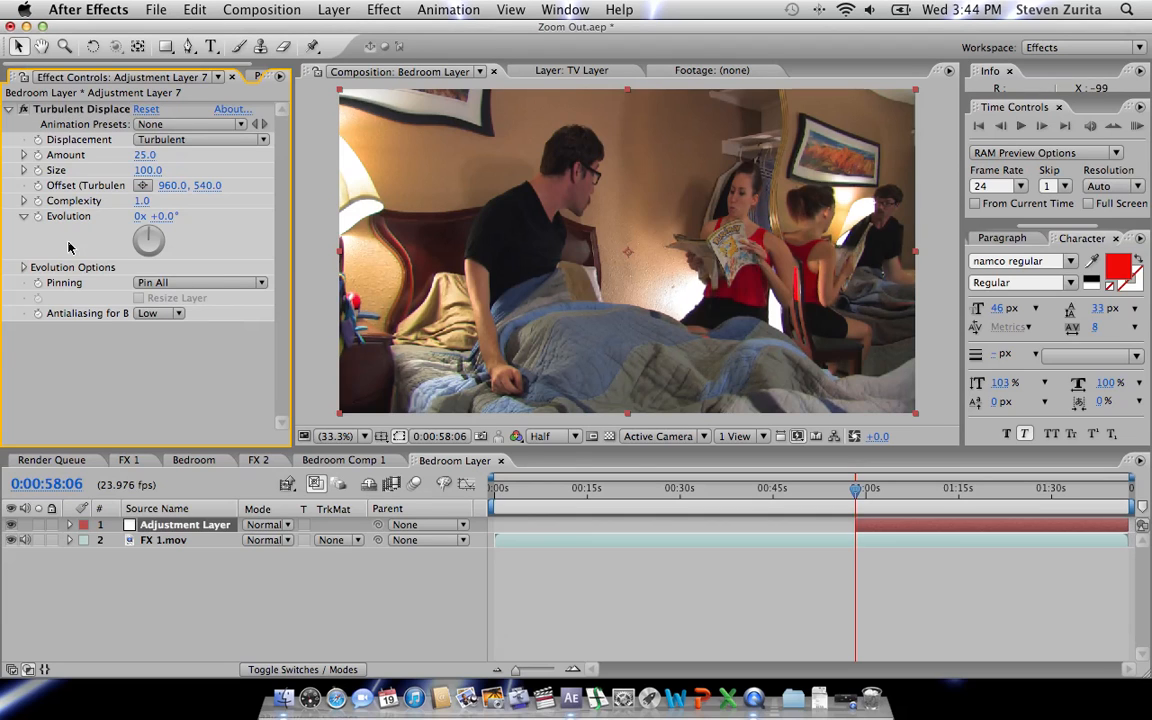
Add the expression time*60 to the Evolution property of Turbulent Displace.
key(alt+shift+equal)
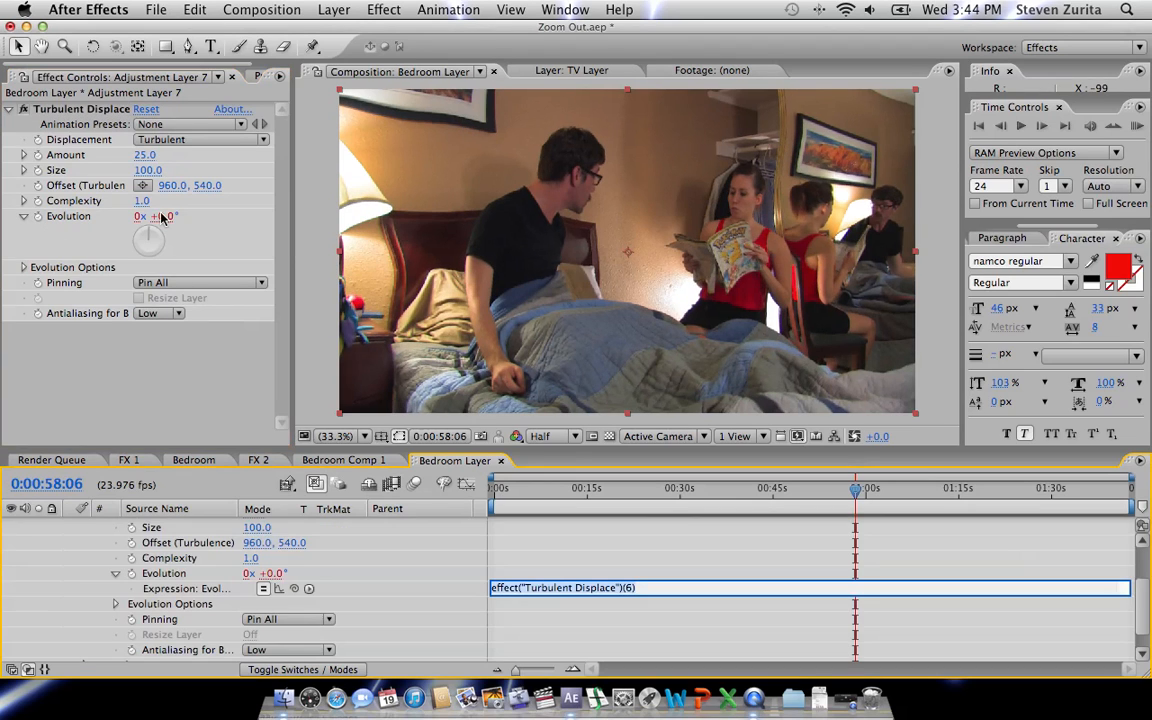
text(time*60)
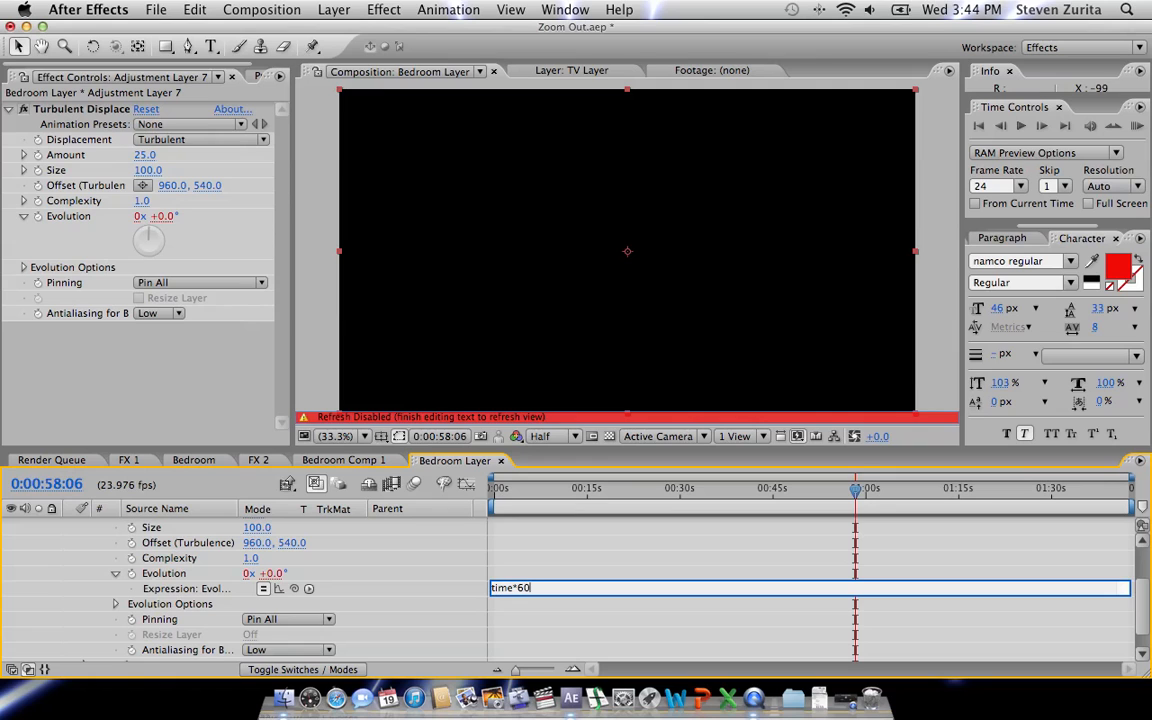
click(1070, 597)
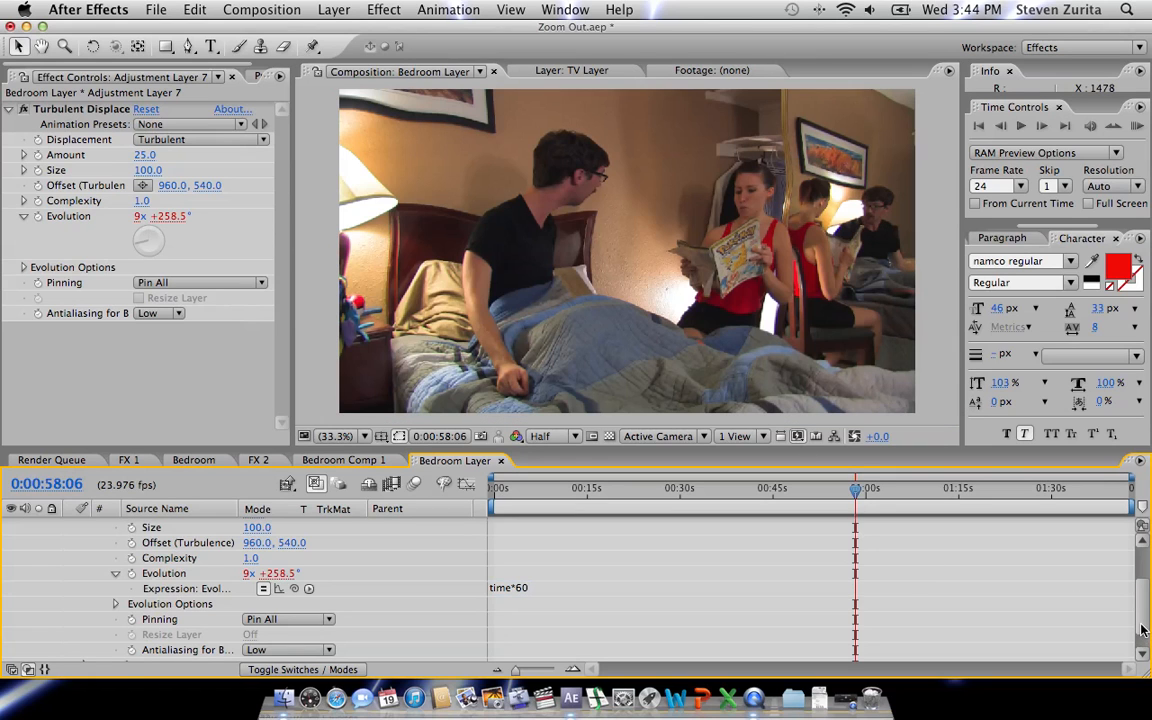
scroll(1140, 594, up, 3)
Enable keyframing for the Turbulent Displace Amount at 0:00:58:06 and set that keyframe to 0.
mouse_move(857, 491)
mouse_down()
mouse_move(975, 500)
mouse_move(855, 502)
mouse_up()
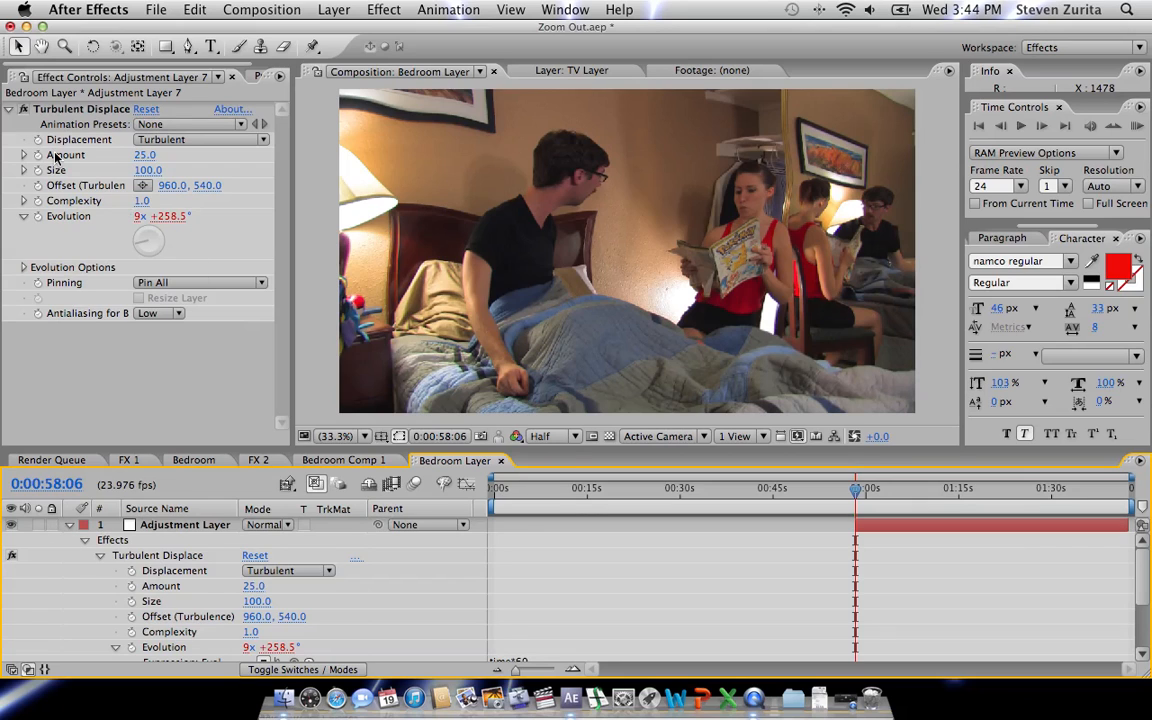
click(38, 155)
click(145, 155)
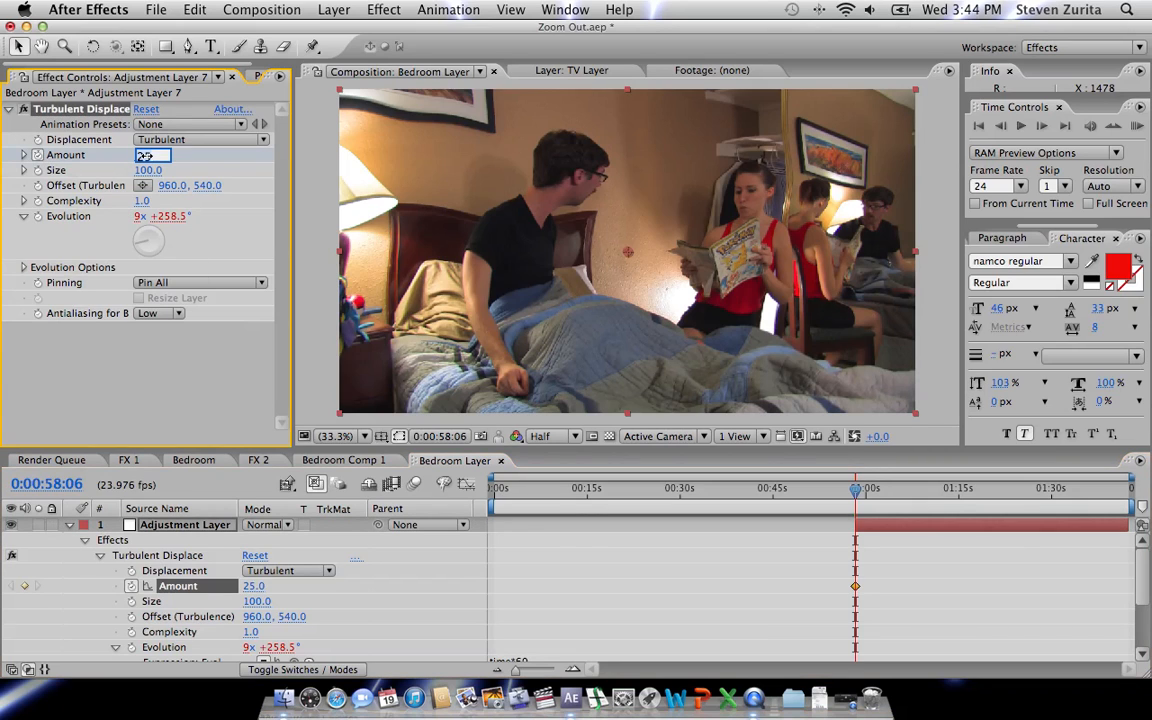
text(0)
key(Return)
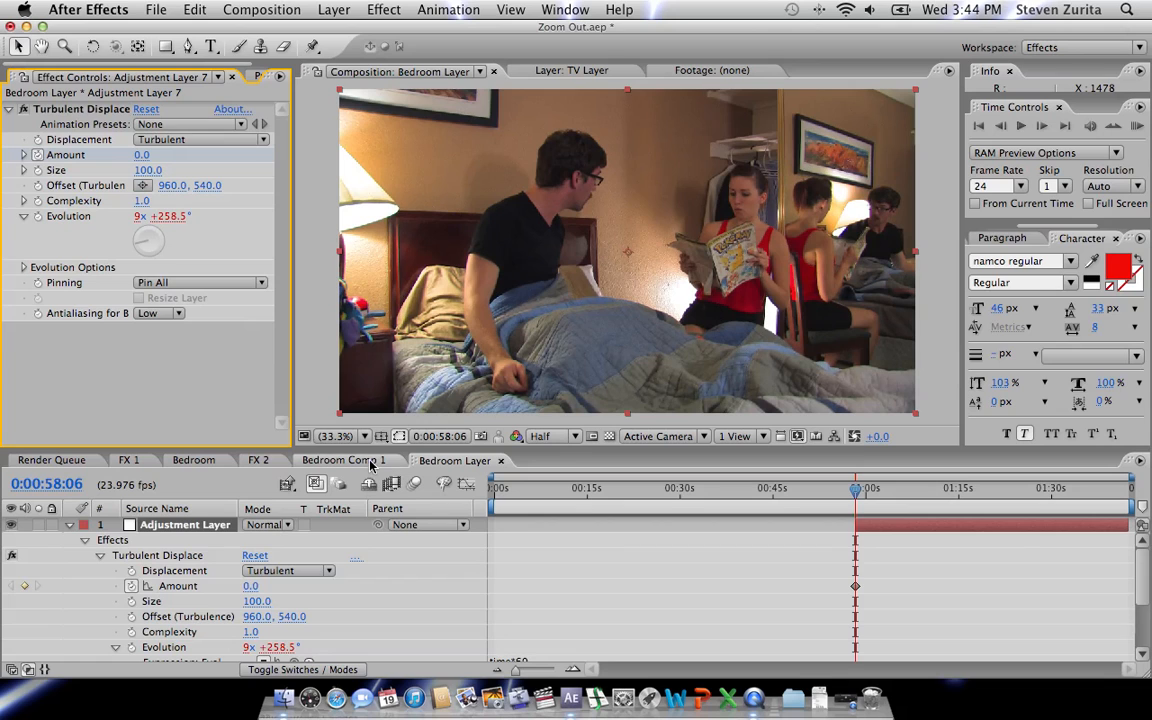
Close Bedroom Comp 1 and add an Amount keyframe of 0 in Bedroom Layer at FX 2's second Corner Pin keyframe time, 0:00:58:18.
click(258, 460)
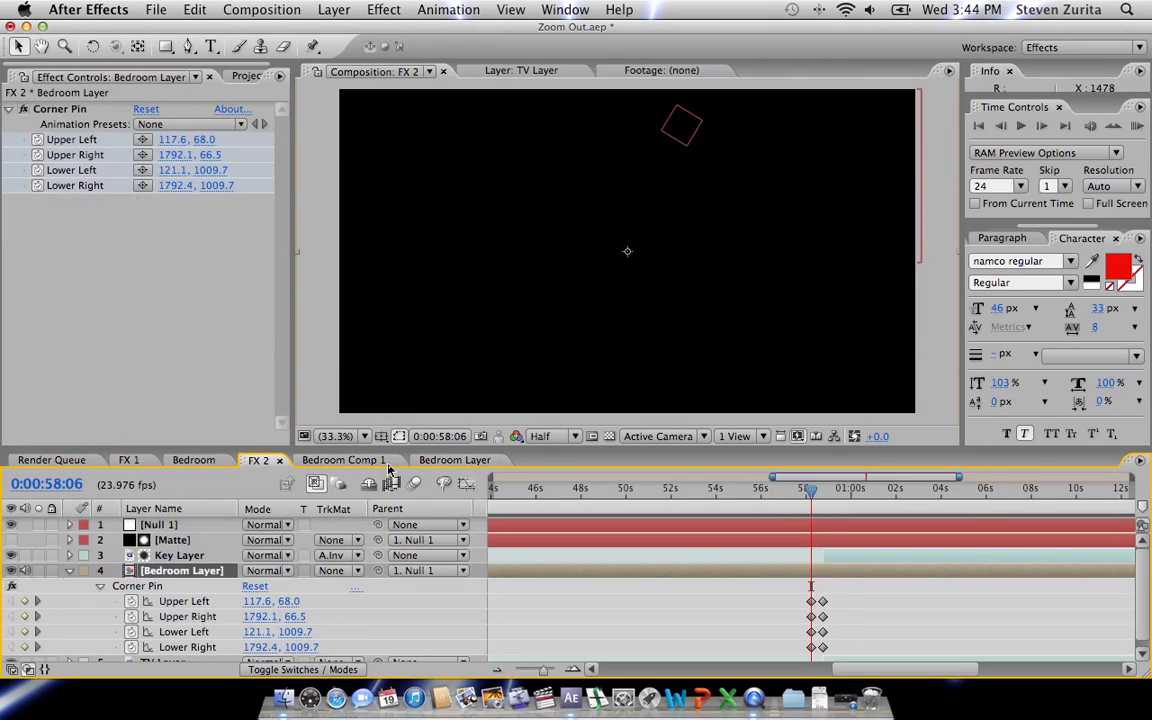
key(k)
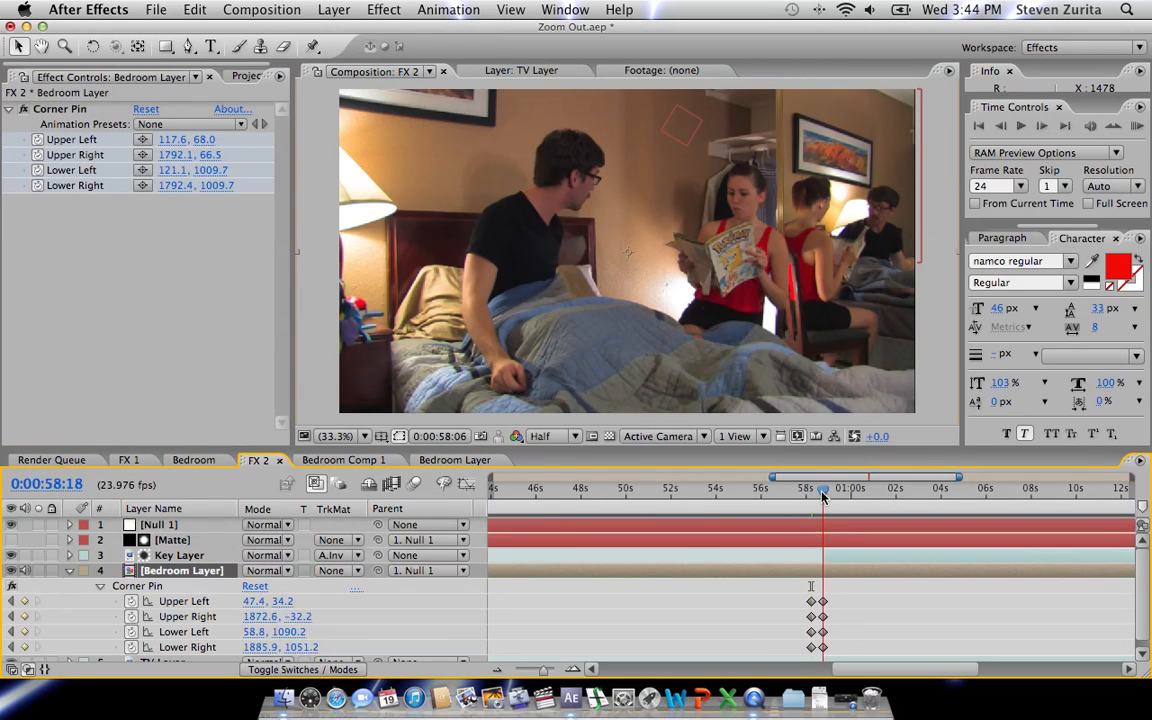
click(372, 462)
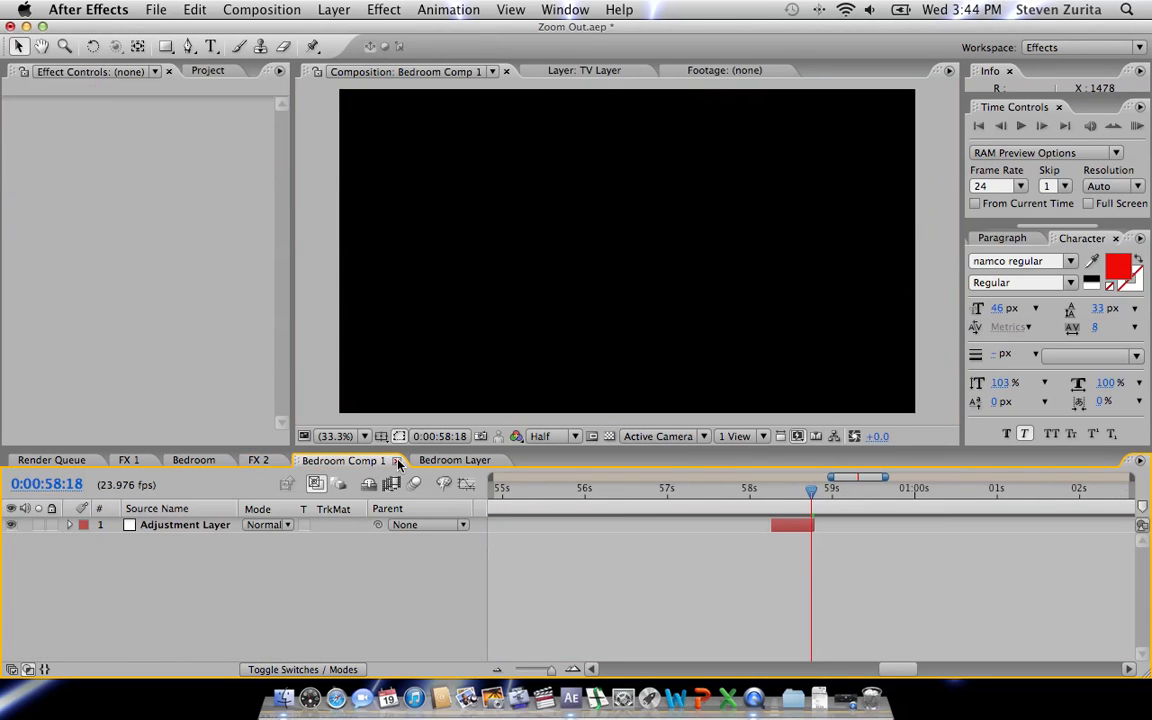
click(393, 460)
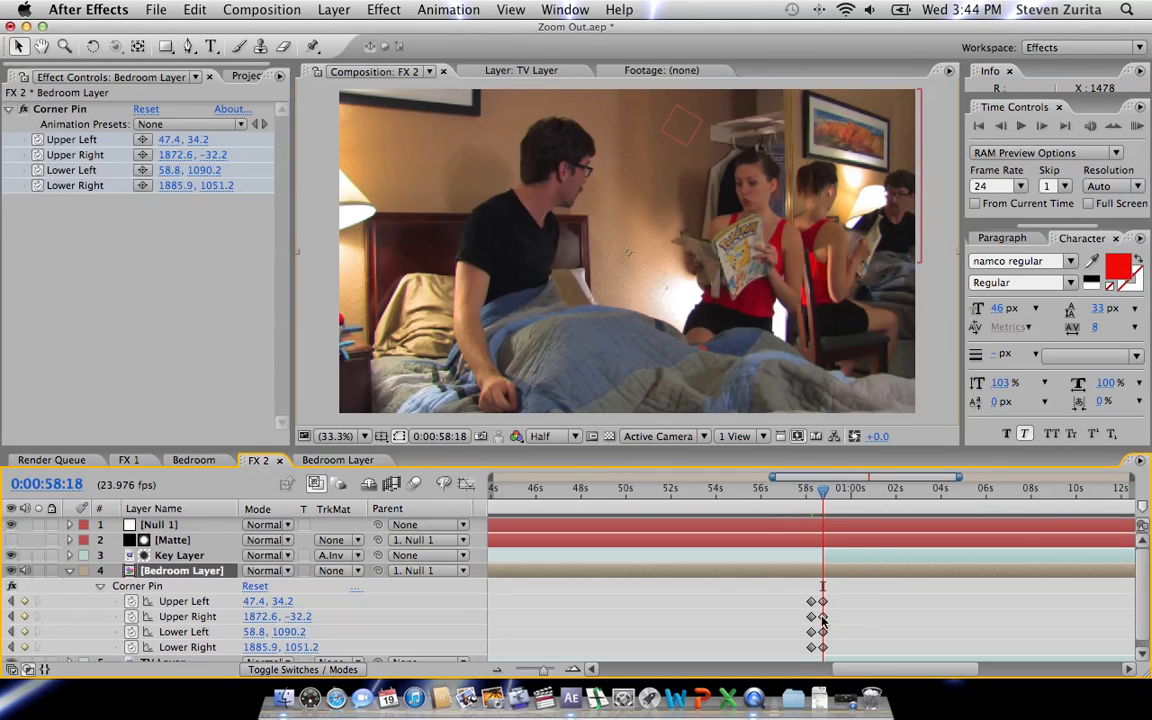
double_click(175, 572)
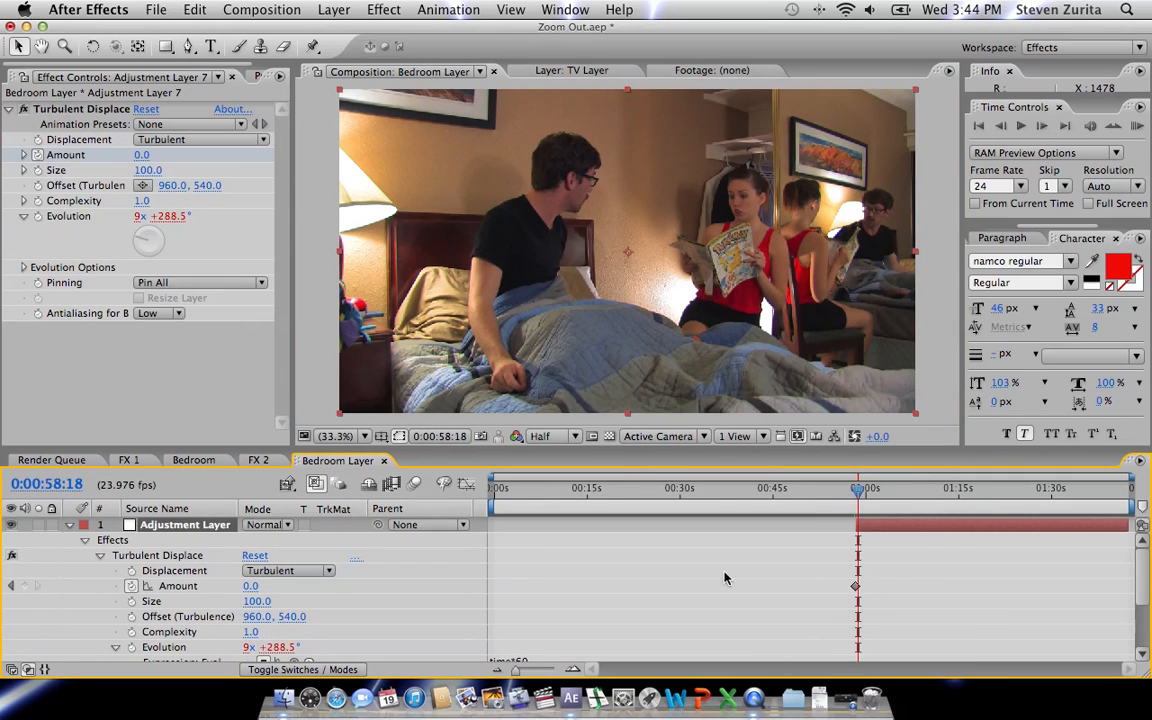
click(70, 586)
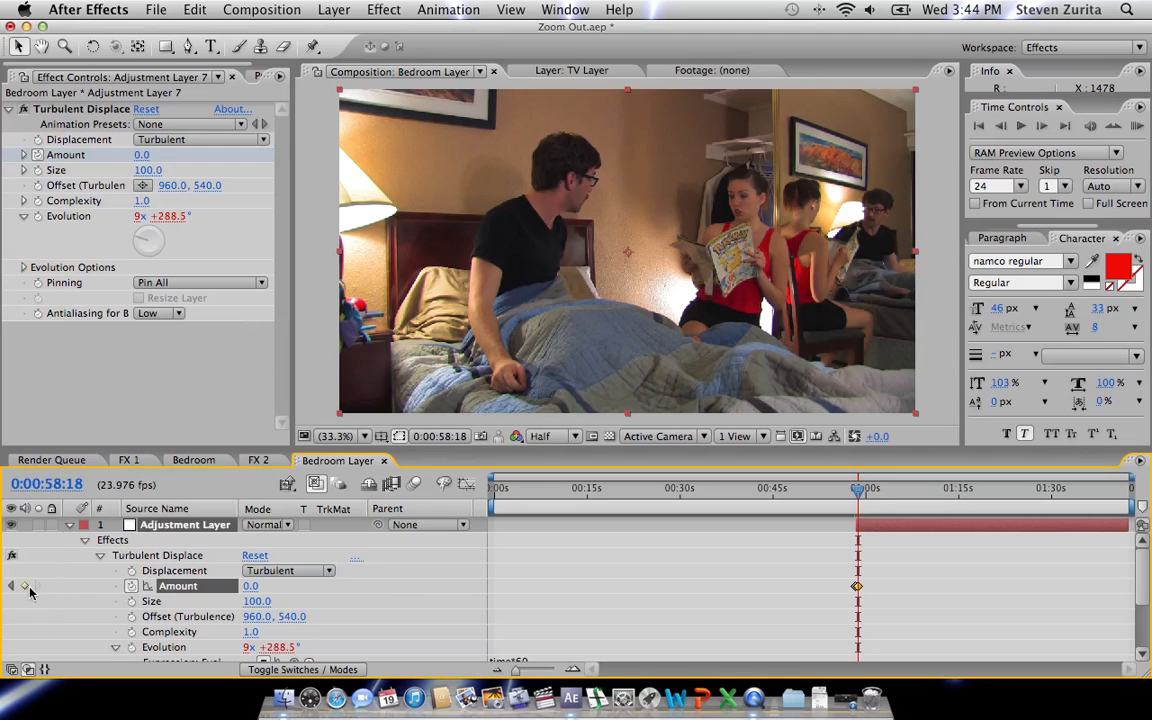
Set the Turbulent Displace Amount to 25 at 0:00:58:12, midway between its two existing keyframes.
click(536, 670)
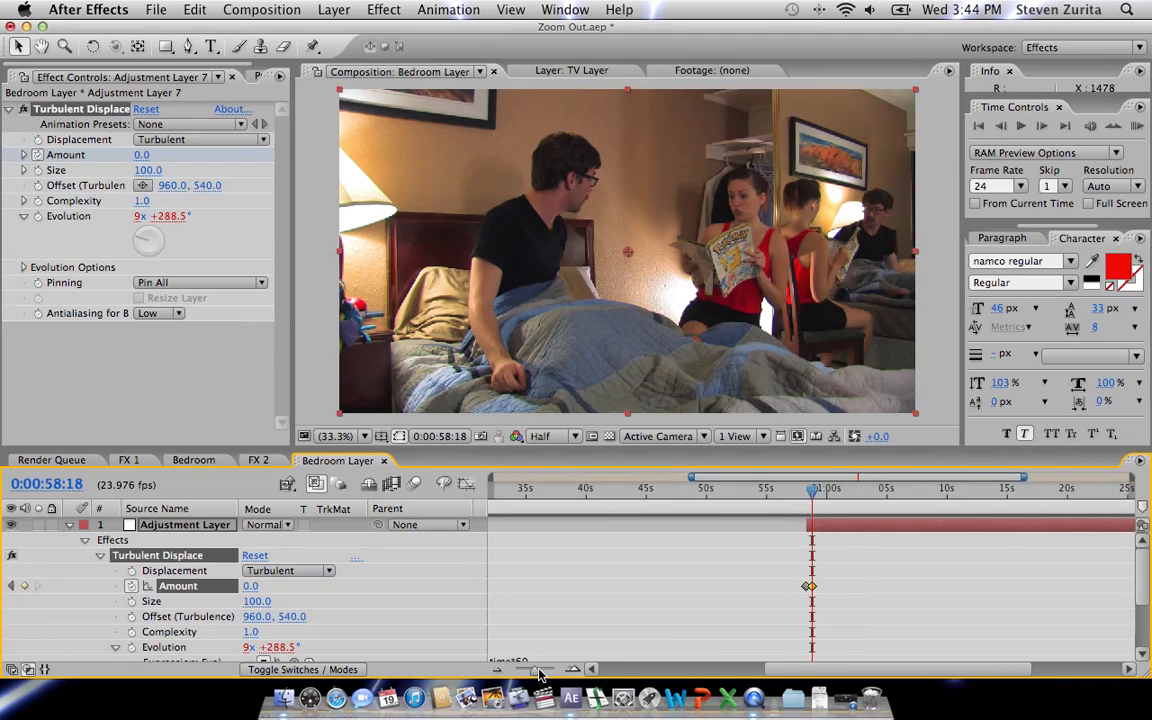
drag(538, 672, 551, 670)
click(781, 495)
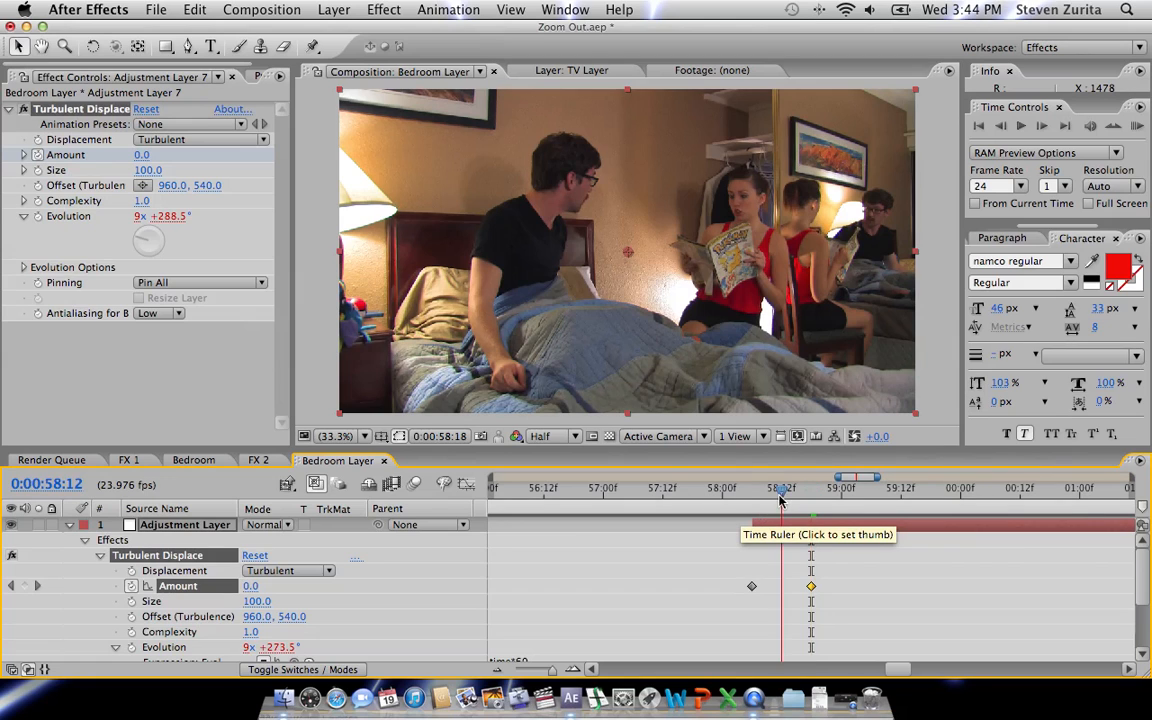
click(251, 586)
text(25)
key(Return)
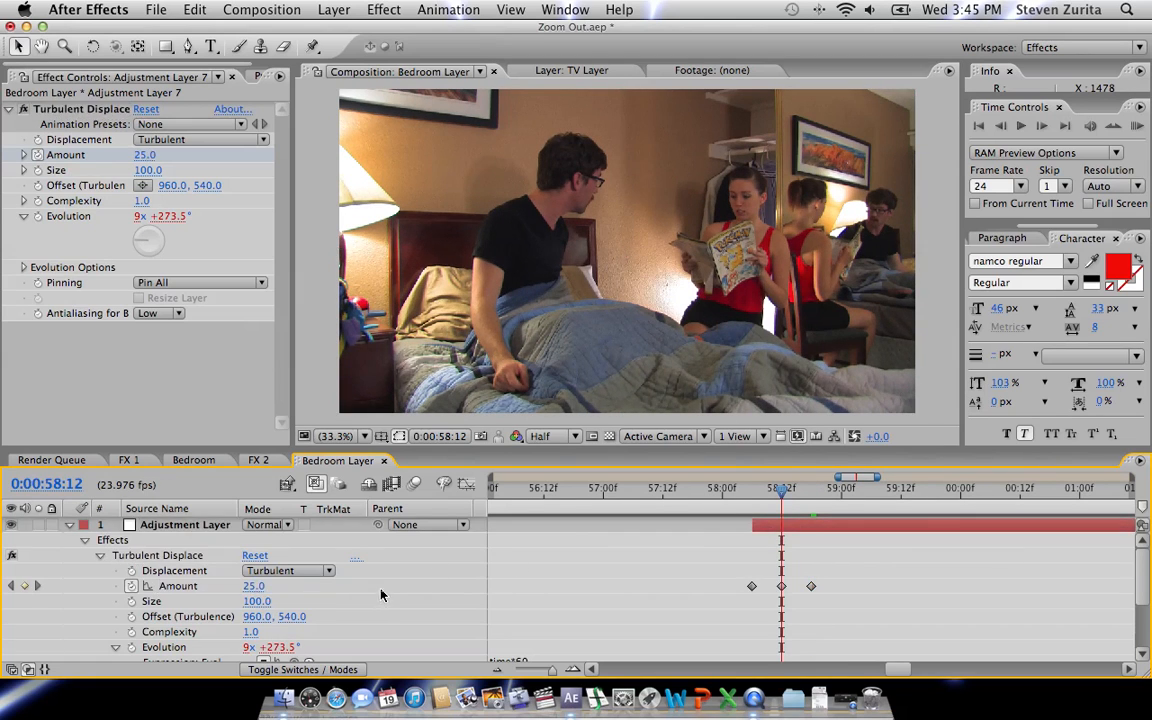
Trim the end of the adjustment layer in Bedroom Layer to the last Amount keyframe at 0:00:58:18.
click(811, 497)
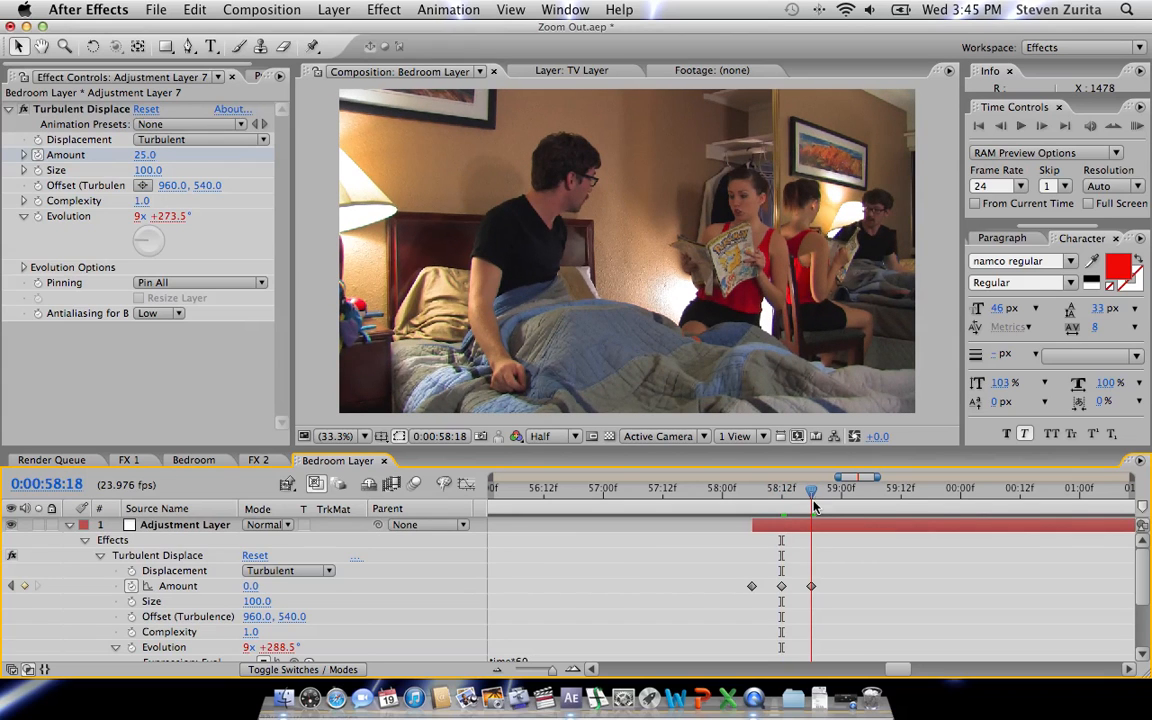
click(815, 525)
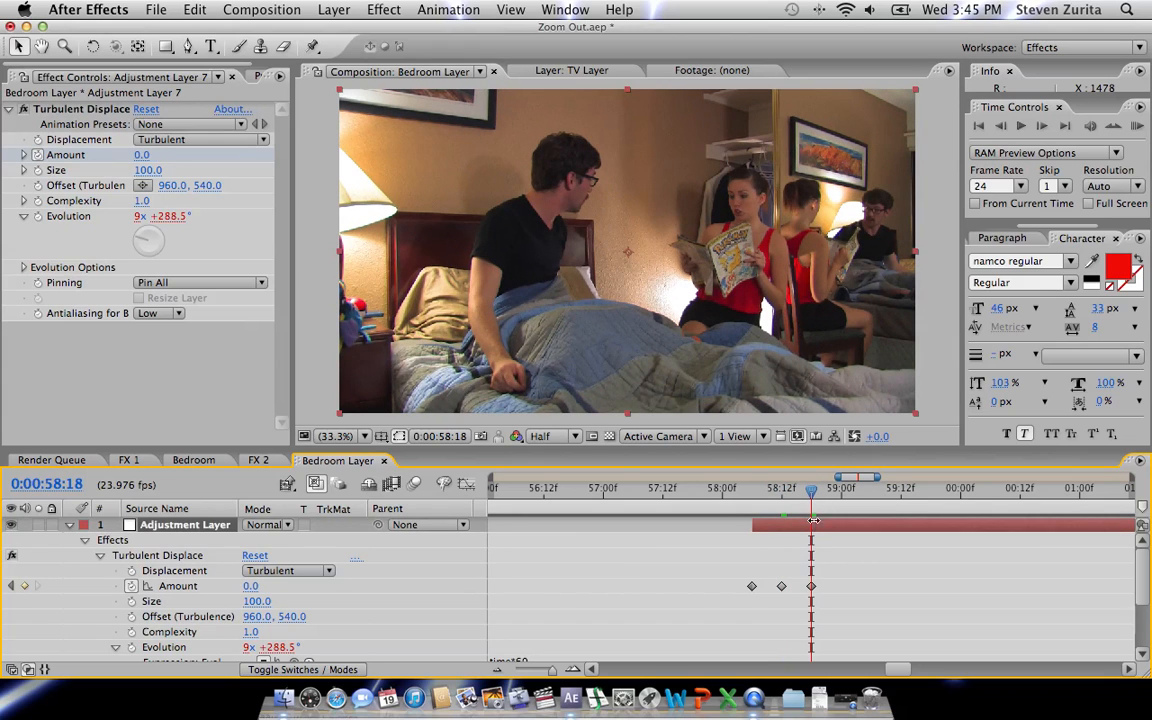
key(alt+])
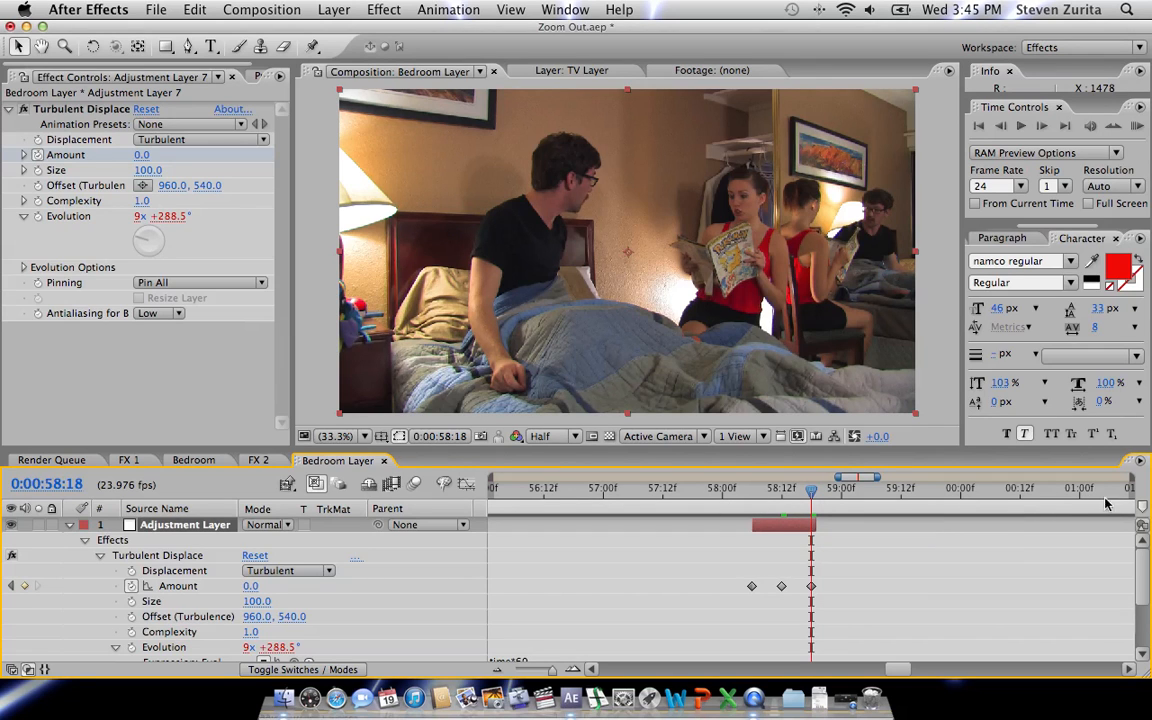
Scrub through the distortion keyframes in Bedroom Layer and check the footage past the zoom-out in FX 2.
click(745, 494)
click(751, 494)
drag(752, 496, 800, 496)
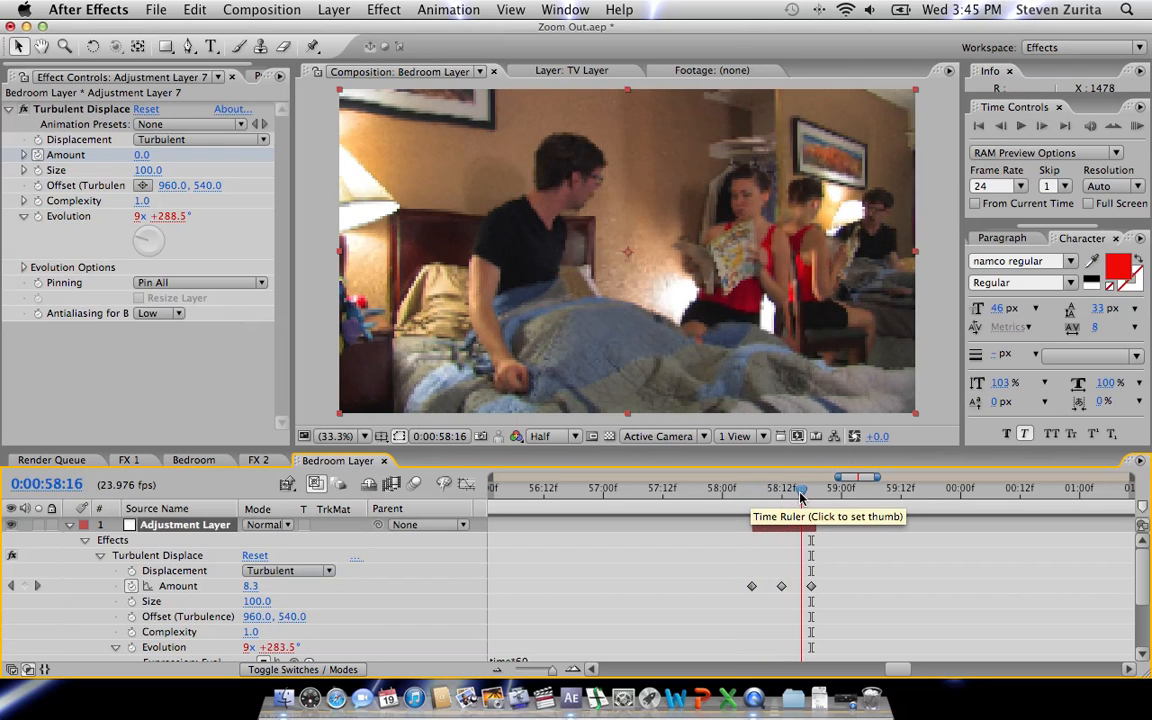
click(258, 461)
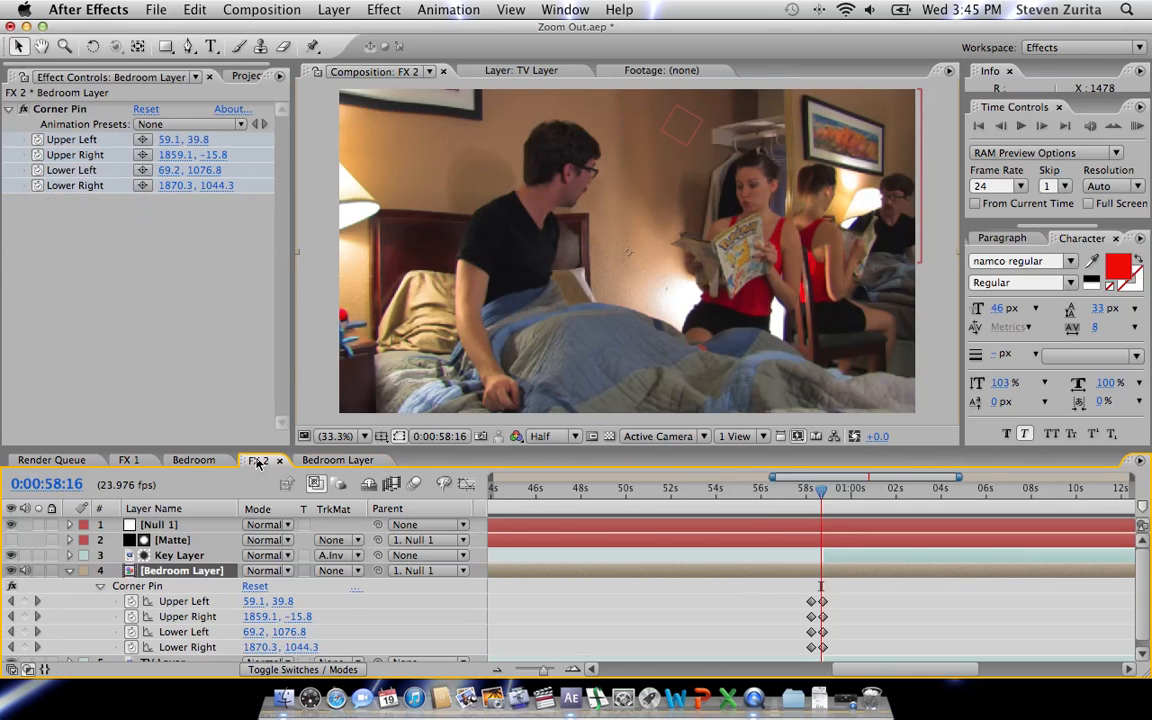
drag(820, 497, 922, 512)
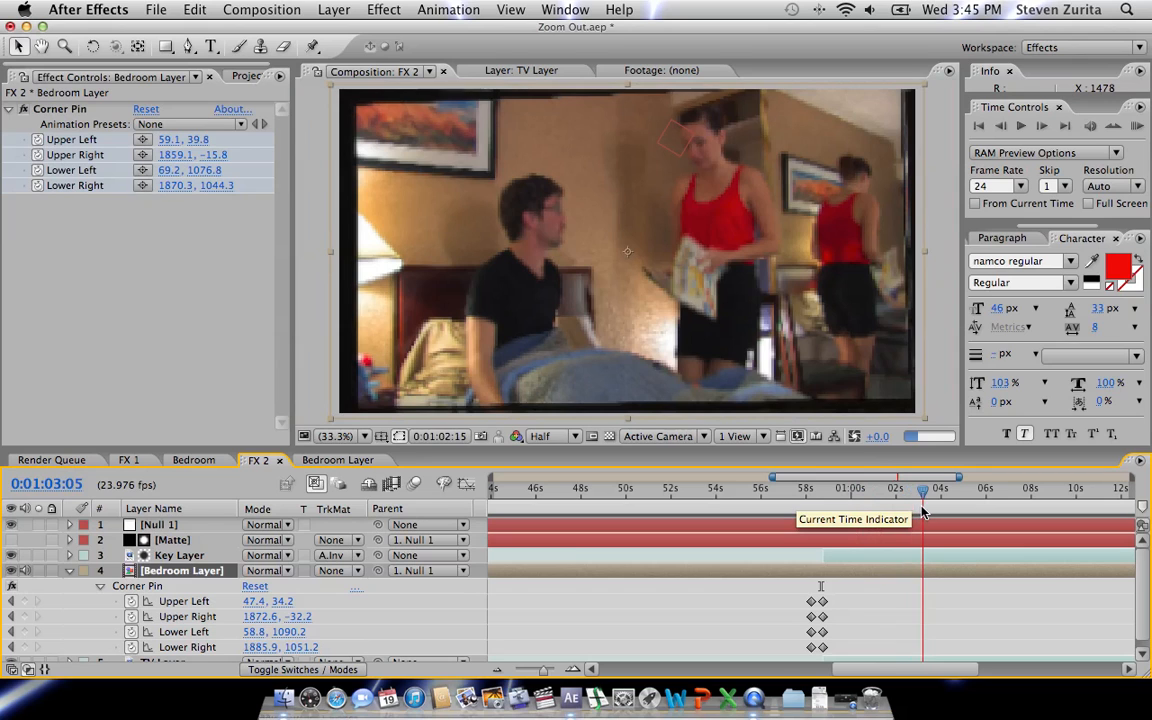
Reopen the Bedroom Layer composition and rename its adjustment layer to Turbulent Dis.
double_click(189, 570)
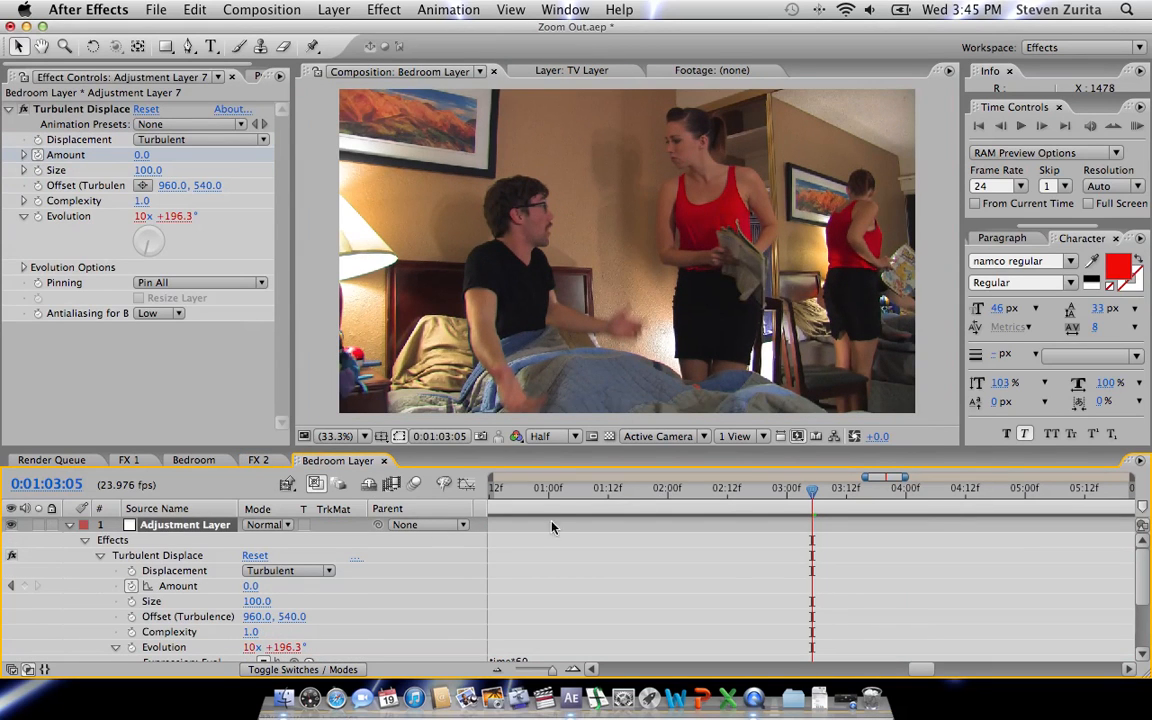
click(70, 526)
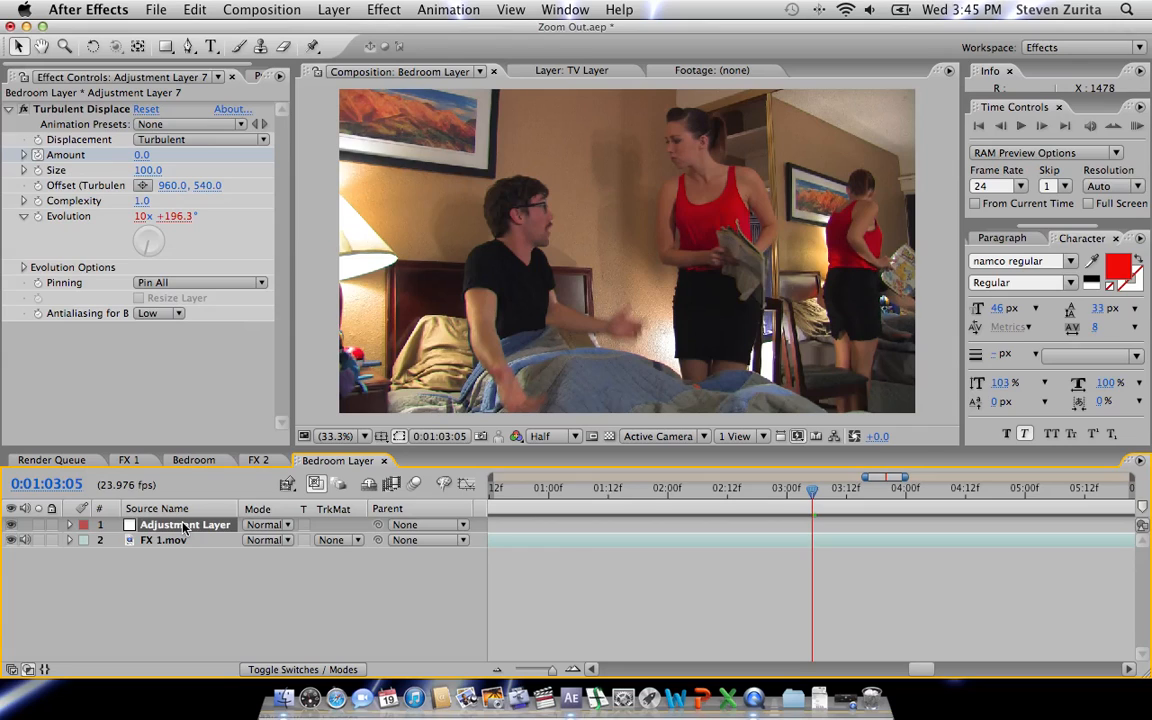
key(Return)
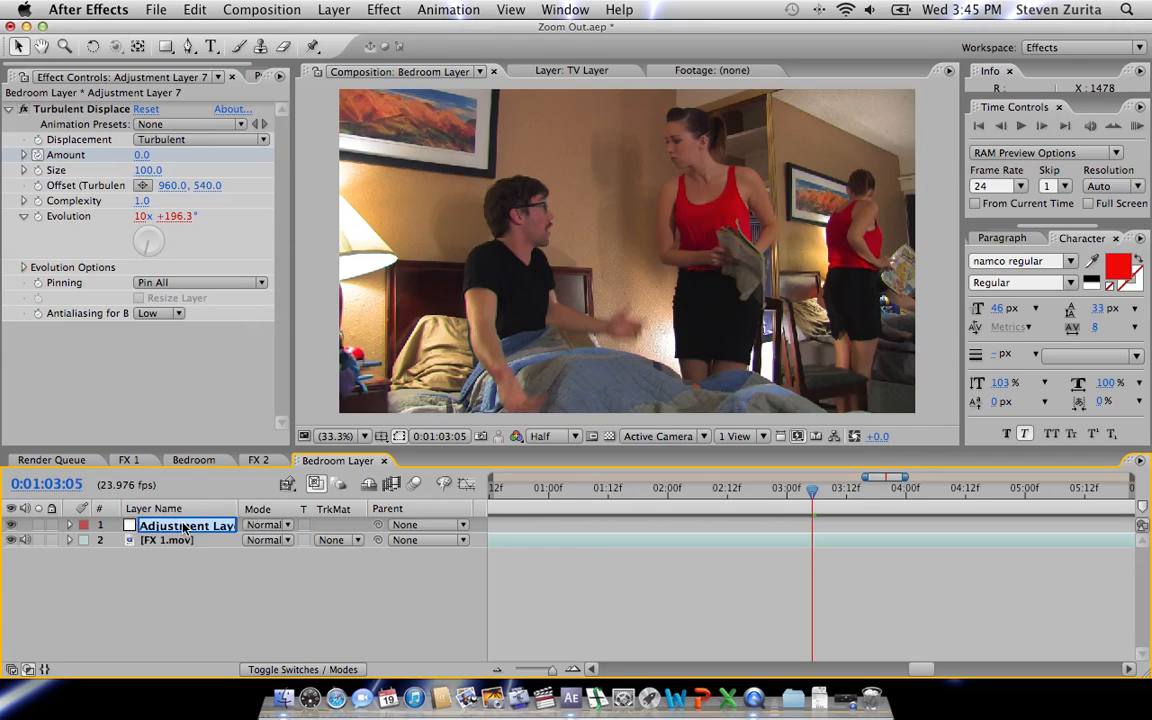
text(Turbulent Dis)
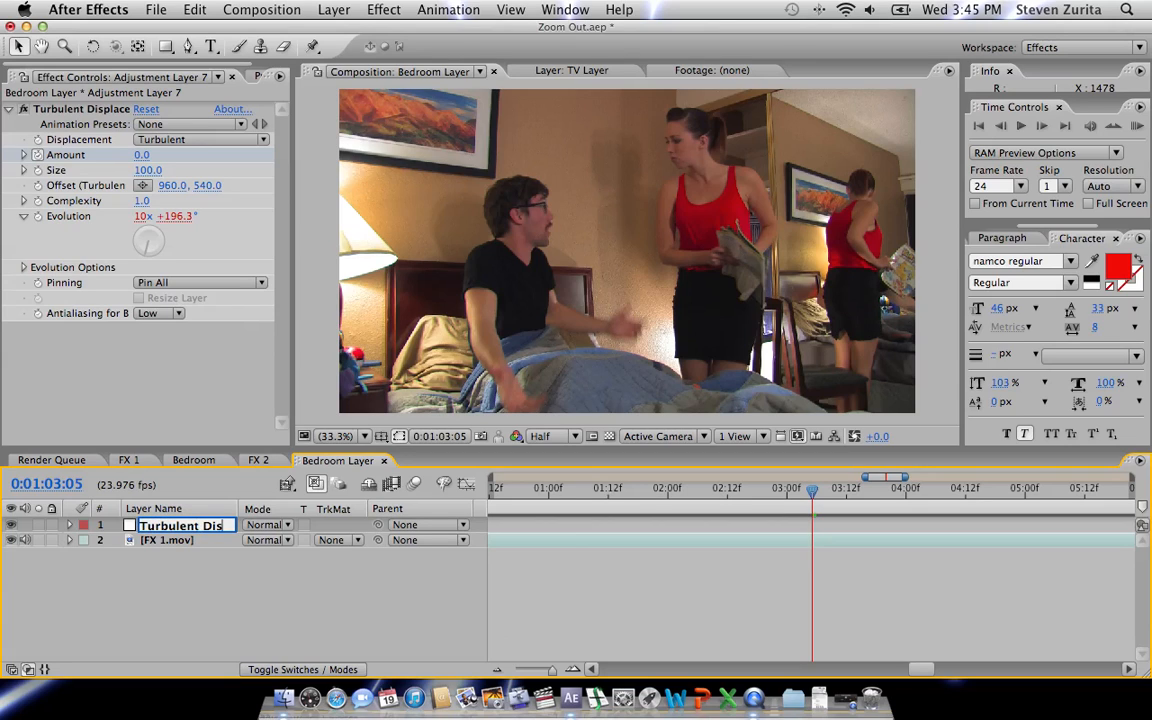
key(Return)
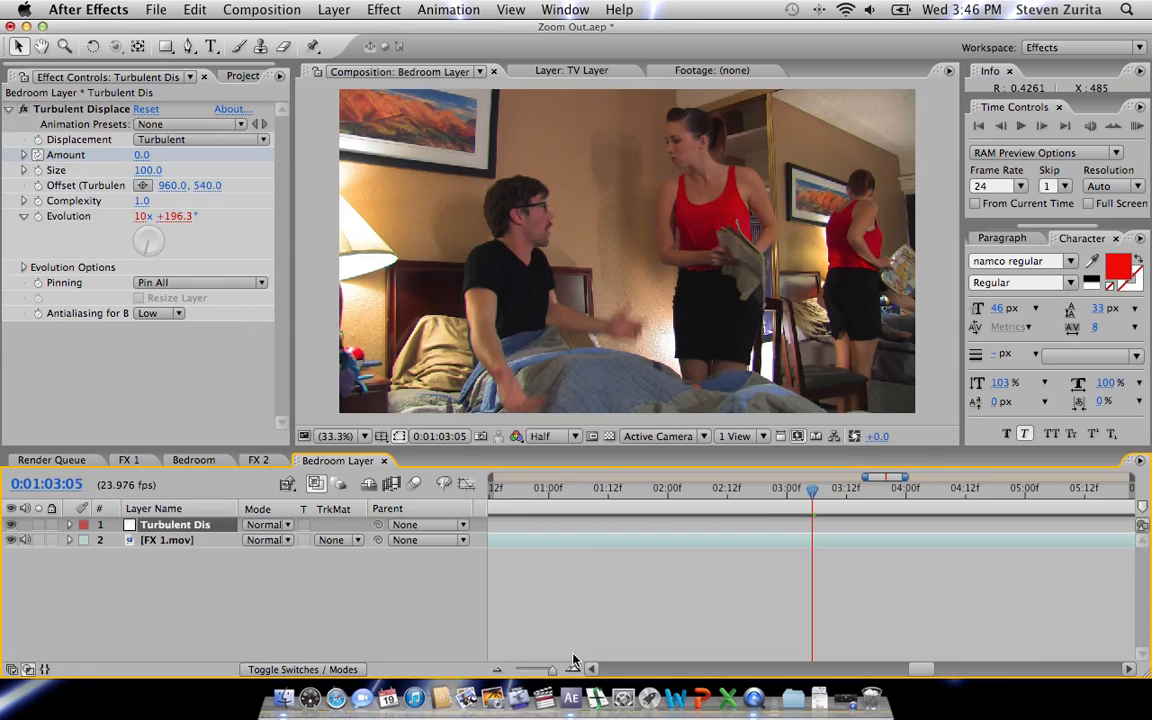
Duplicate the Turbulent Dis layer and remove the Turbulent Displace effect from the copy.
drag(552, 669, 534, 670)
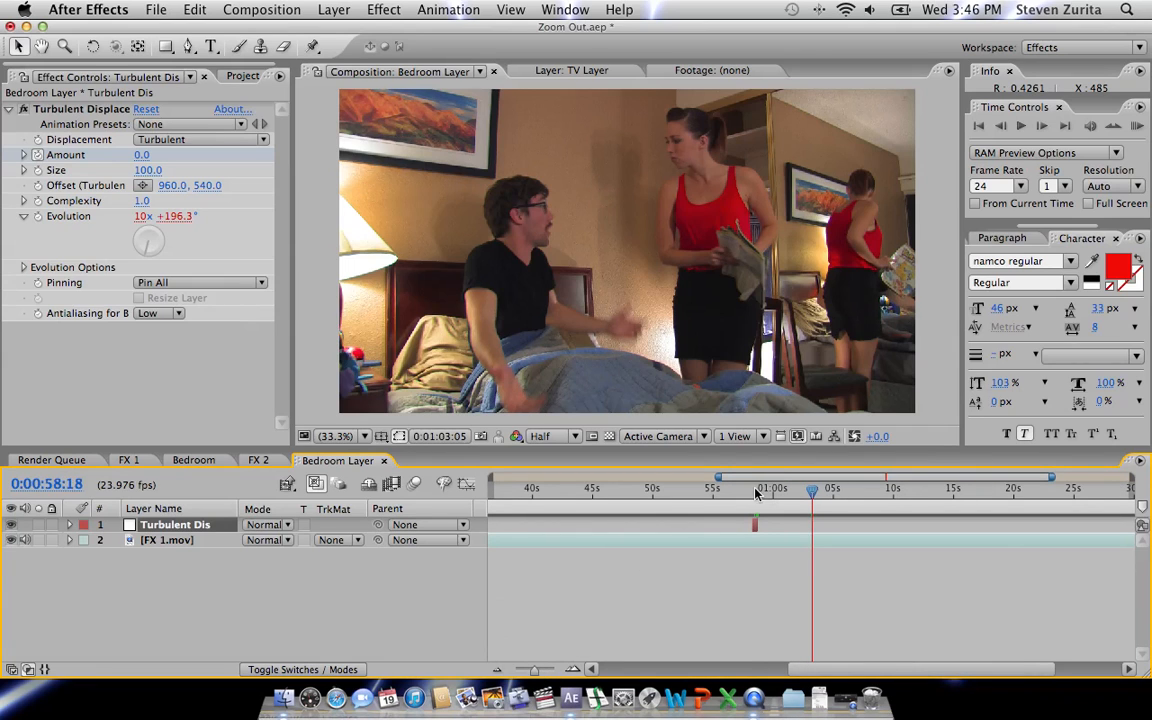
click(756, 489)
drag(535, 669, 552, 672)
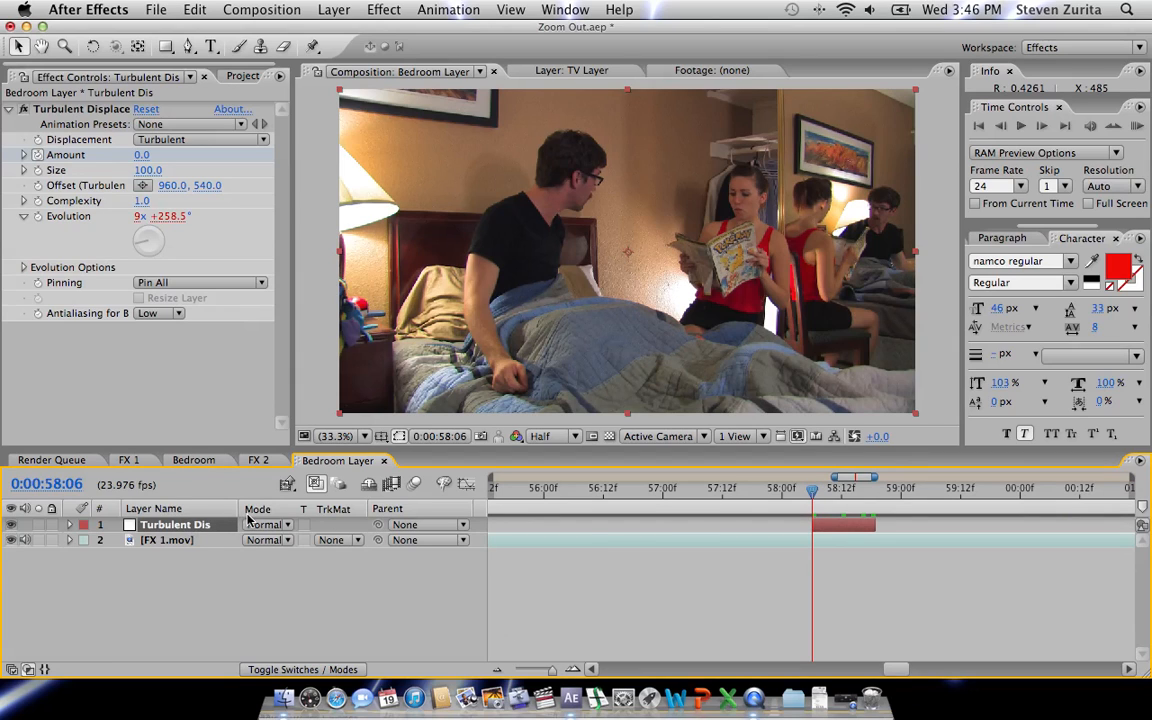
key(super+d)
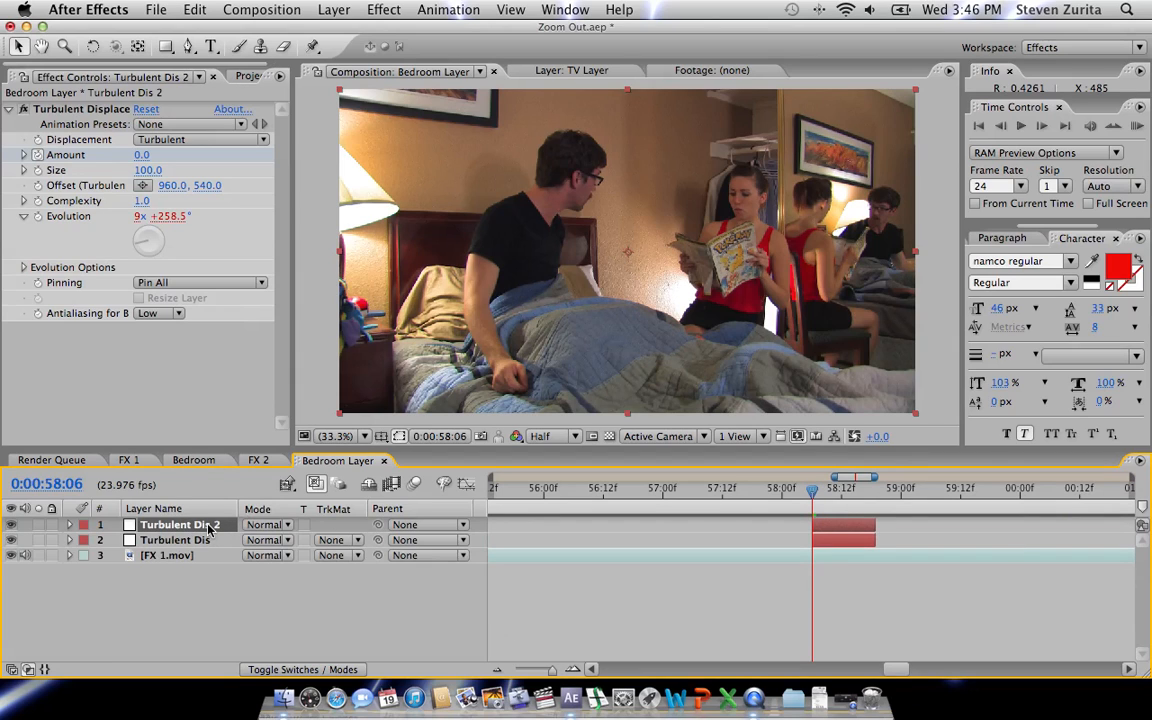
click(66, 110)
key(Delete)
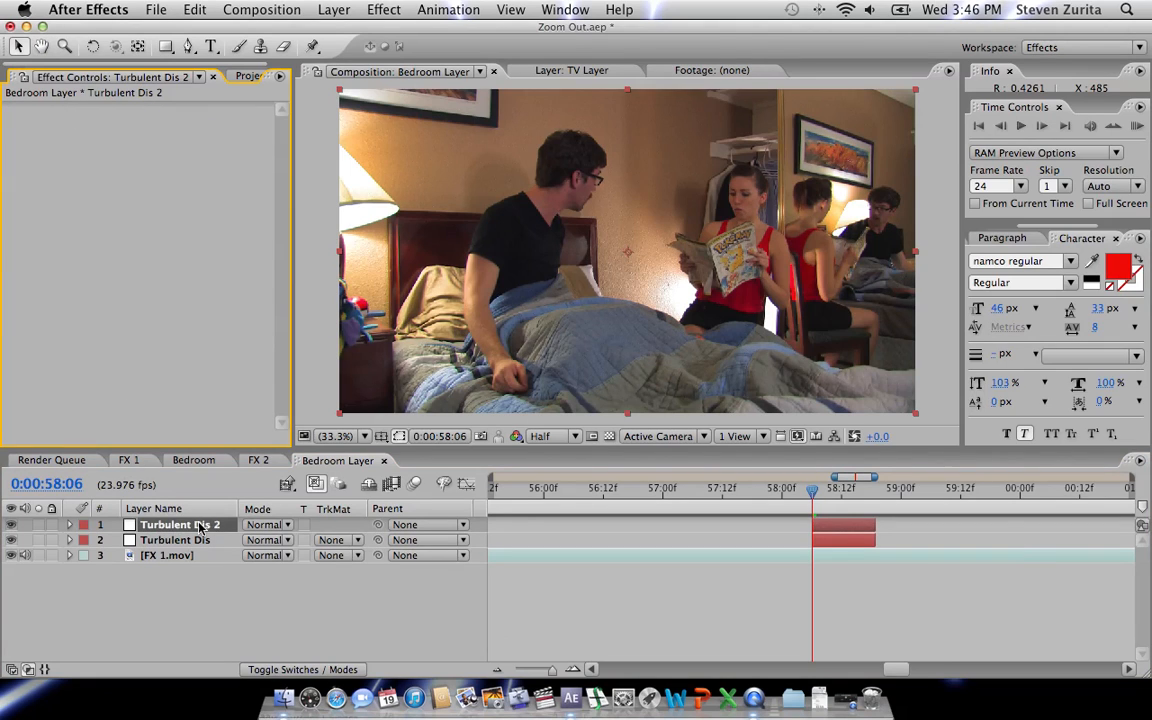
Apply Add Grain to the duplicated adjustment layer, make the grain monochromatic and set its viewing mode to Final Output.
click(384, 9)
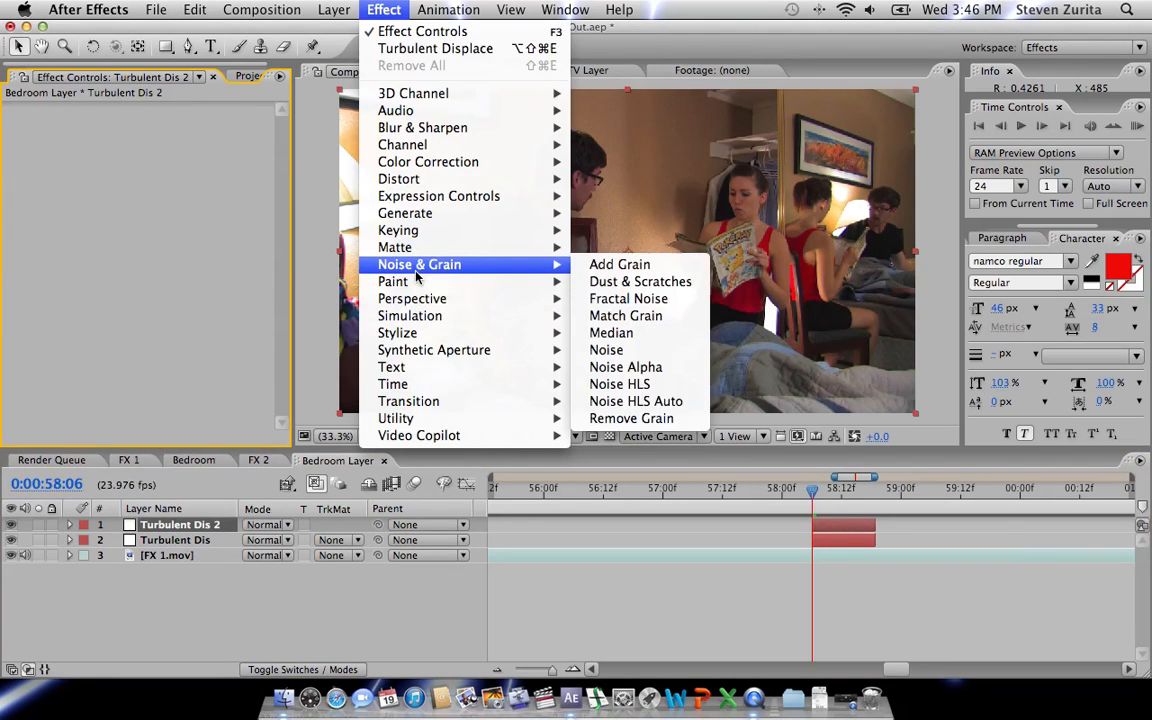
mouse_move(545, 264)
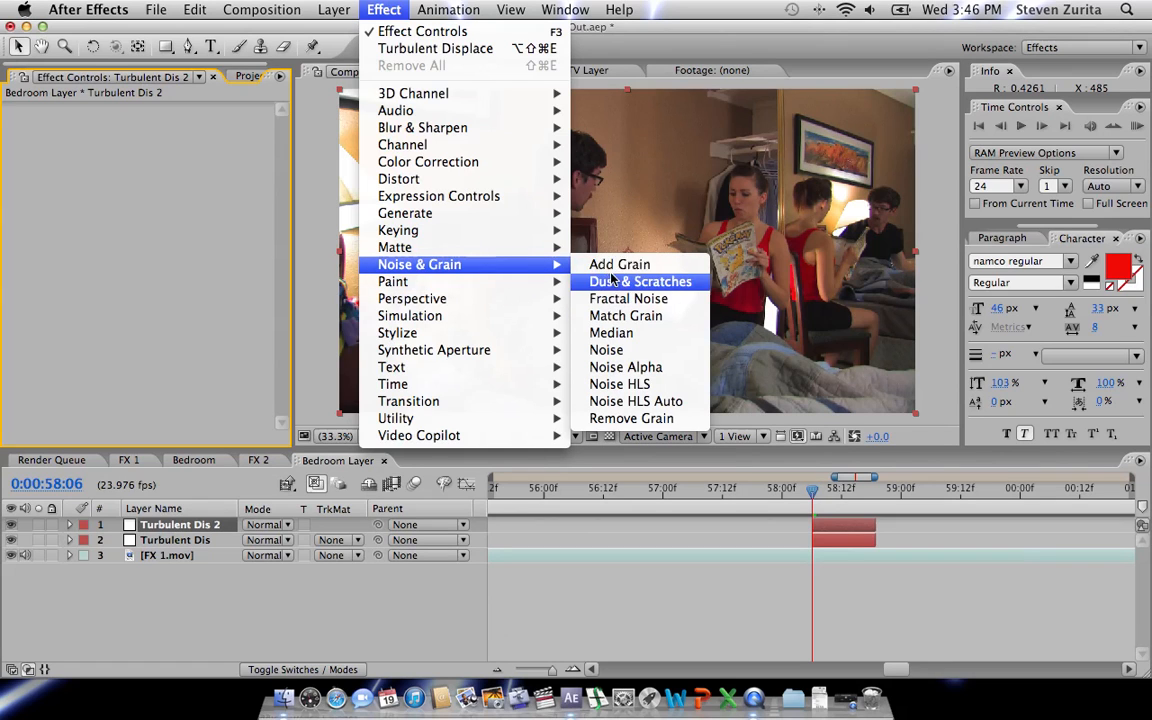
click(622, 266)
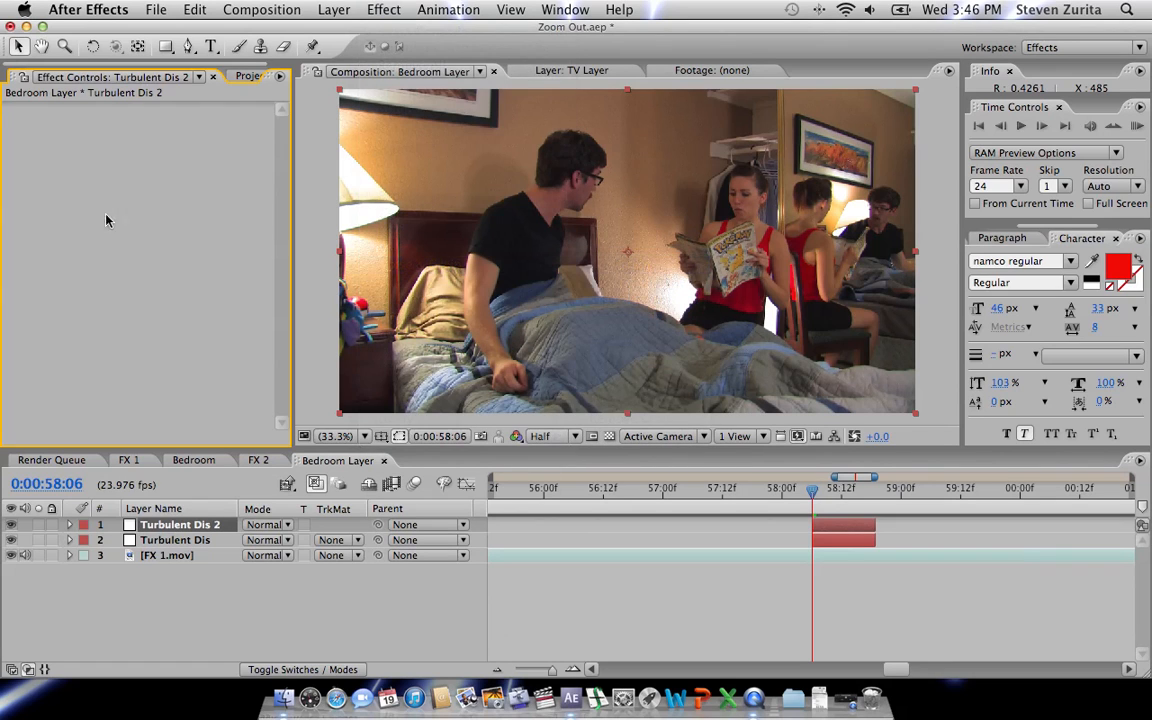
click(24, 292)
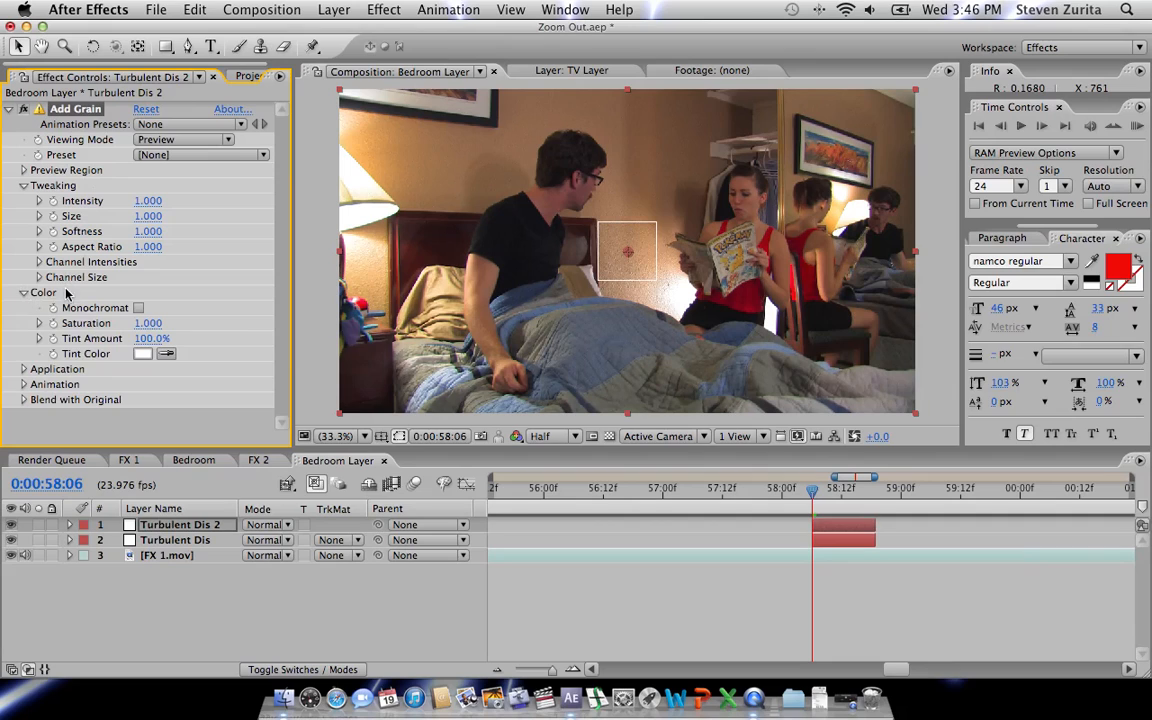
click(139, 308)
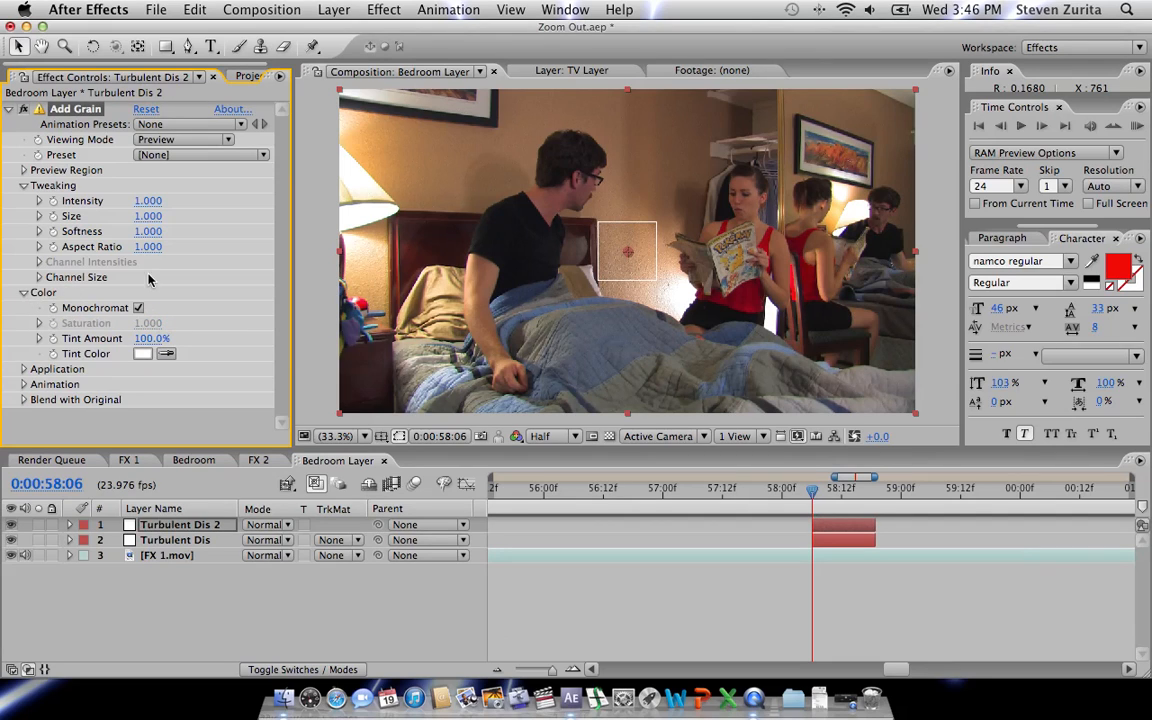
click(150, 139)
click(165, 165)
Enable keyframing for the Add Grain Intensity at 0:00:58:12, aligned with Turbulent Dis's middle Amount keyframe, keeping the value at 1.000.
click(845, 540)
key(u)
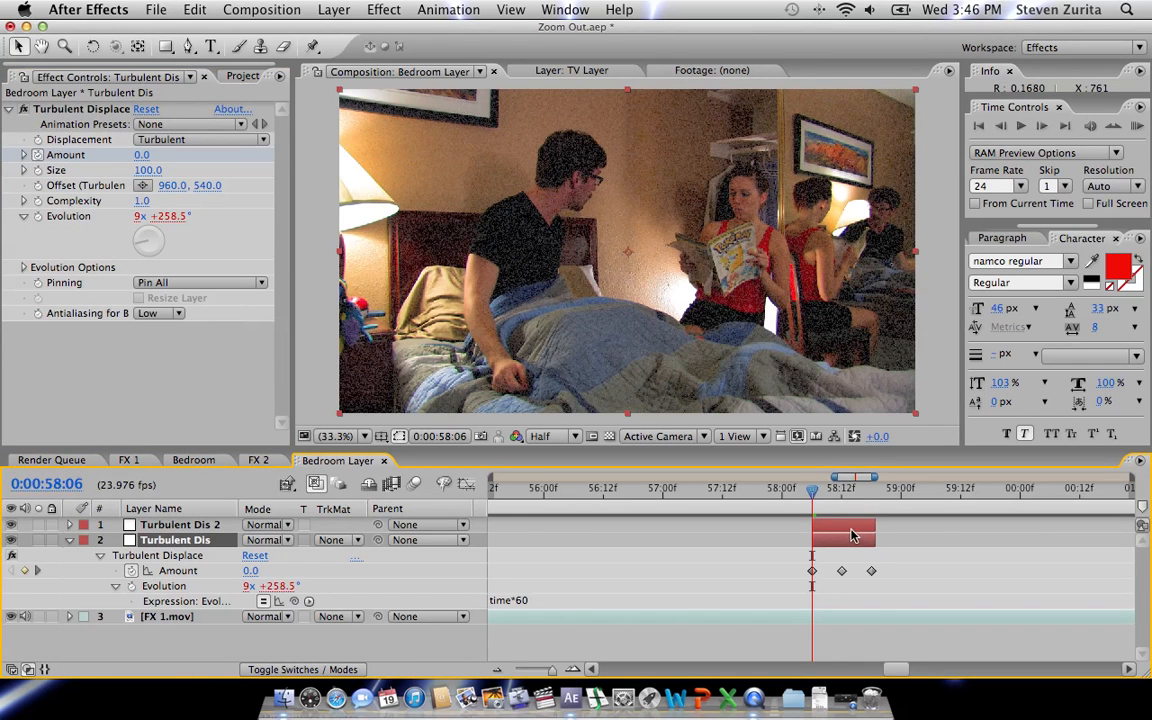
key(k)
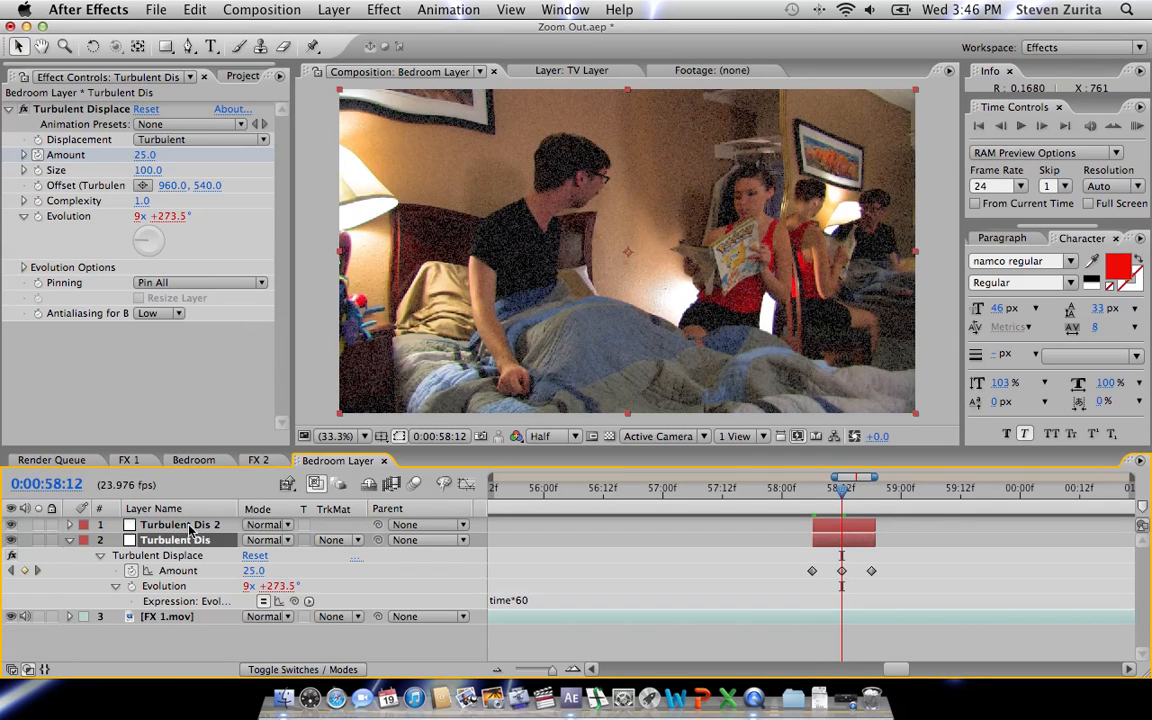
key(super+Up)
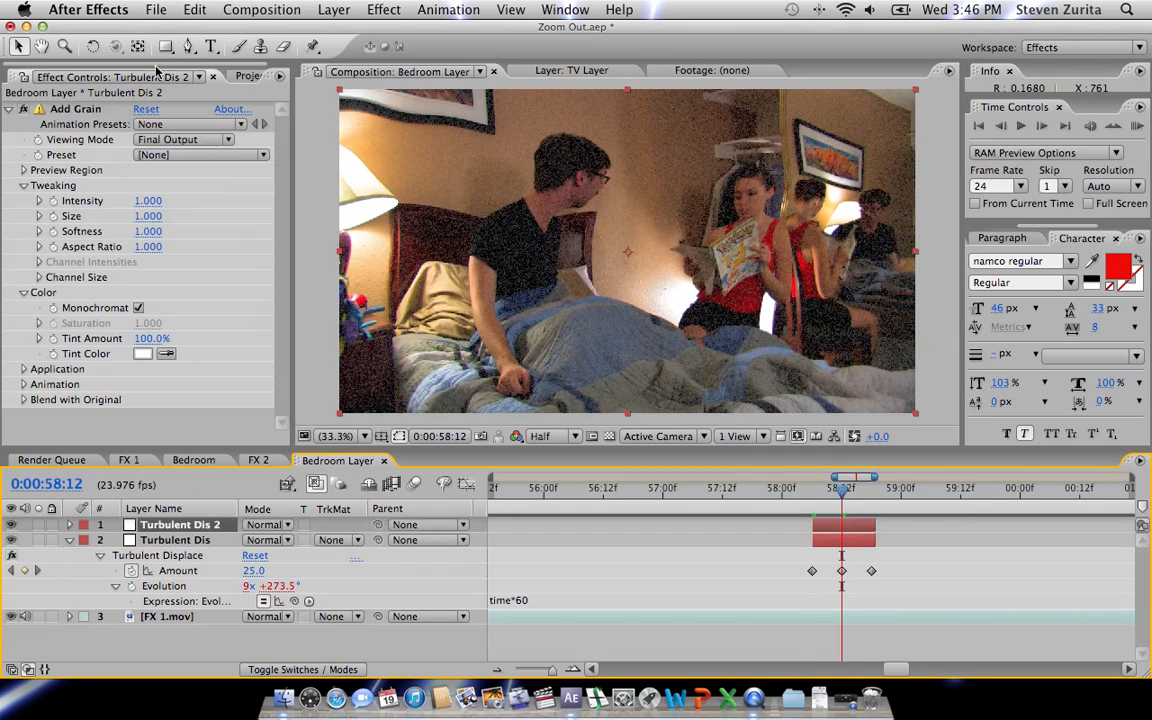
click(54, 201)
key(u)
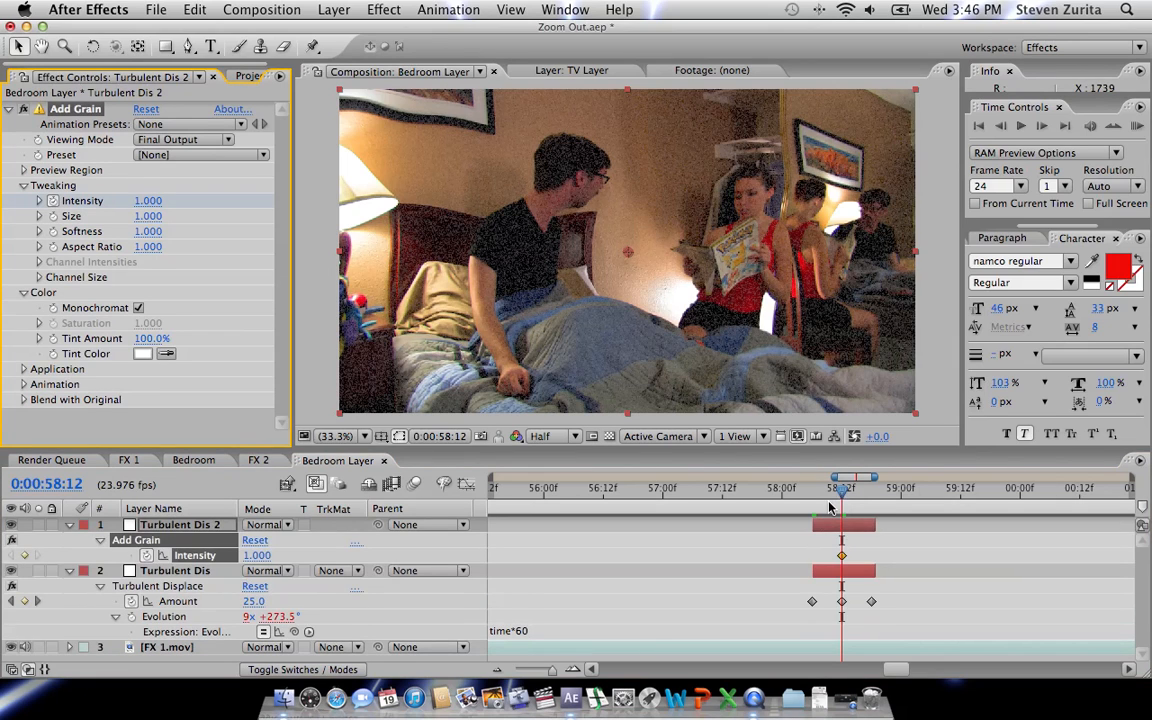
Add Add Grain Intensity keyframes of 0 at 0:00:58:06 and 0:00:58:18, on either side of the middle keyframe.
key(j)
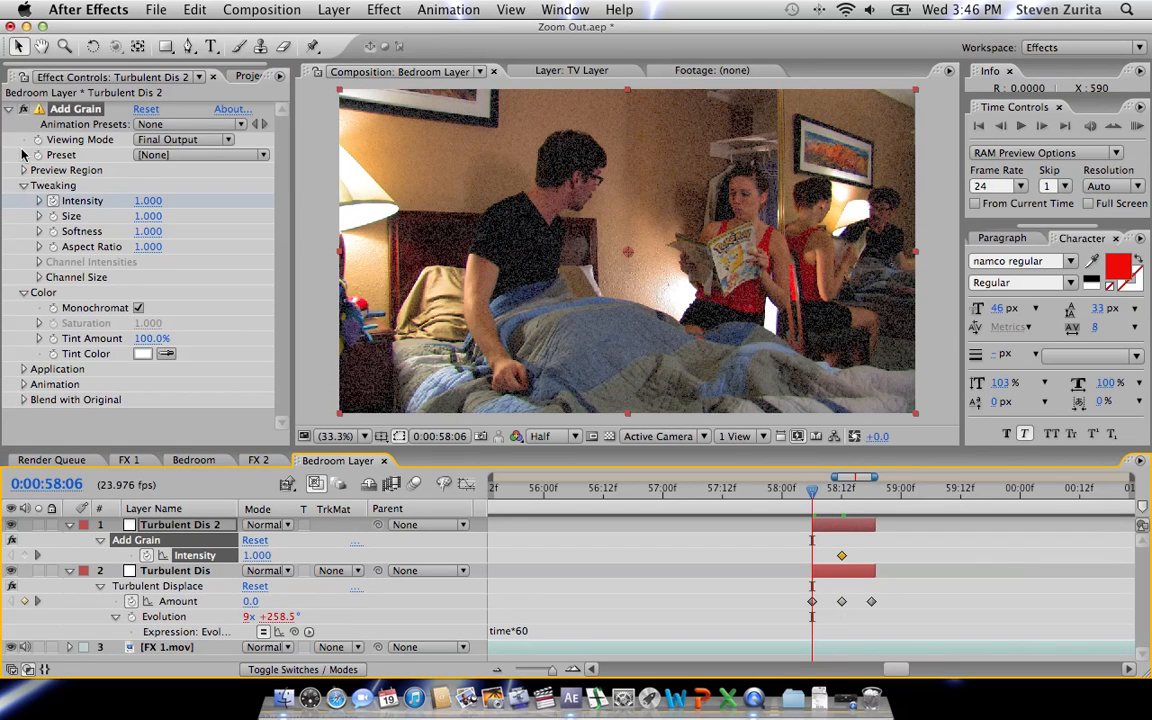
click(152, 202)
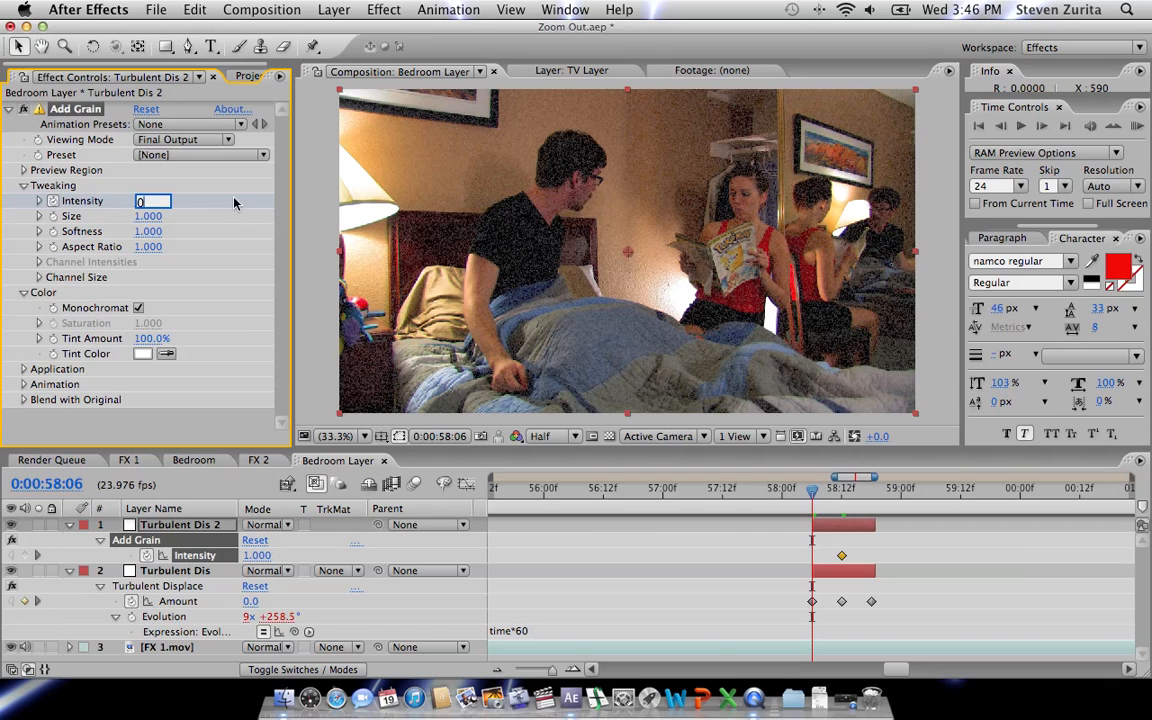
text(0)
key(Return)
click(871, 490)
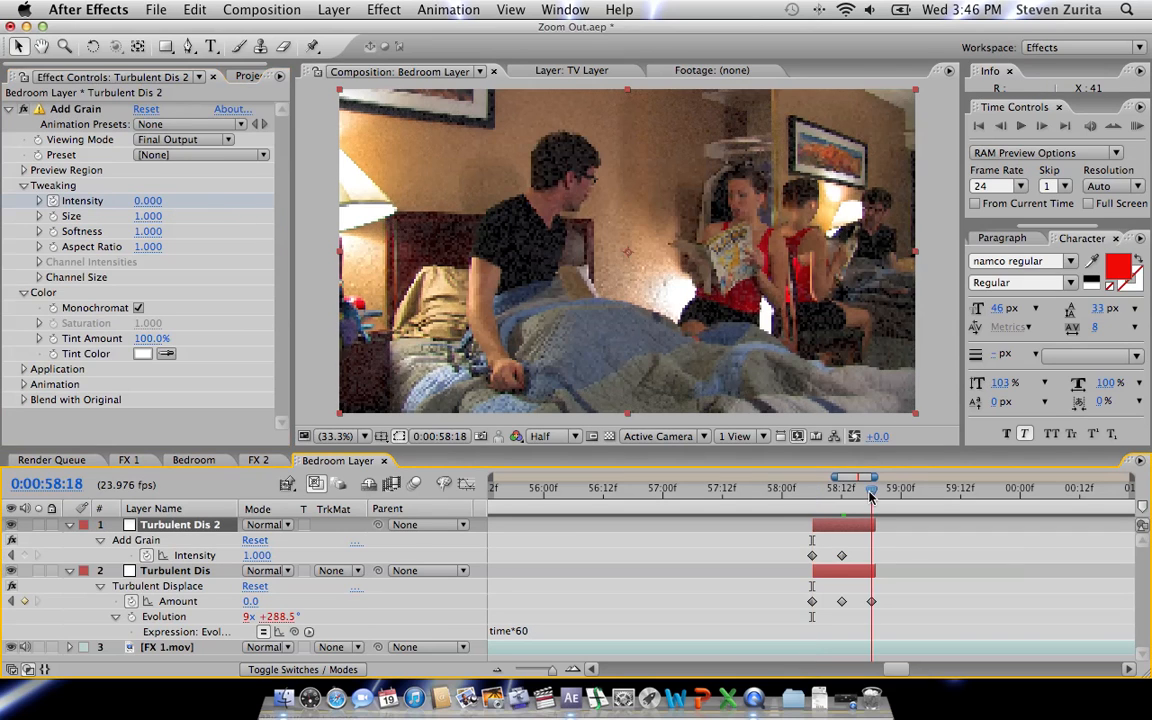
click(149, 201)
text(1)
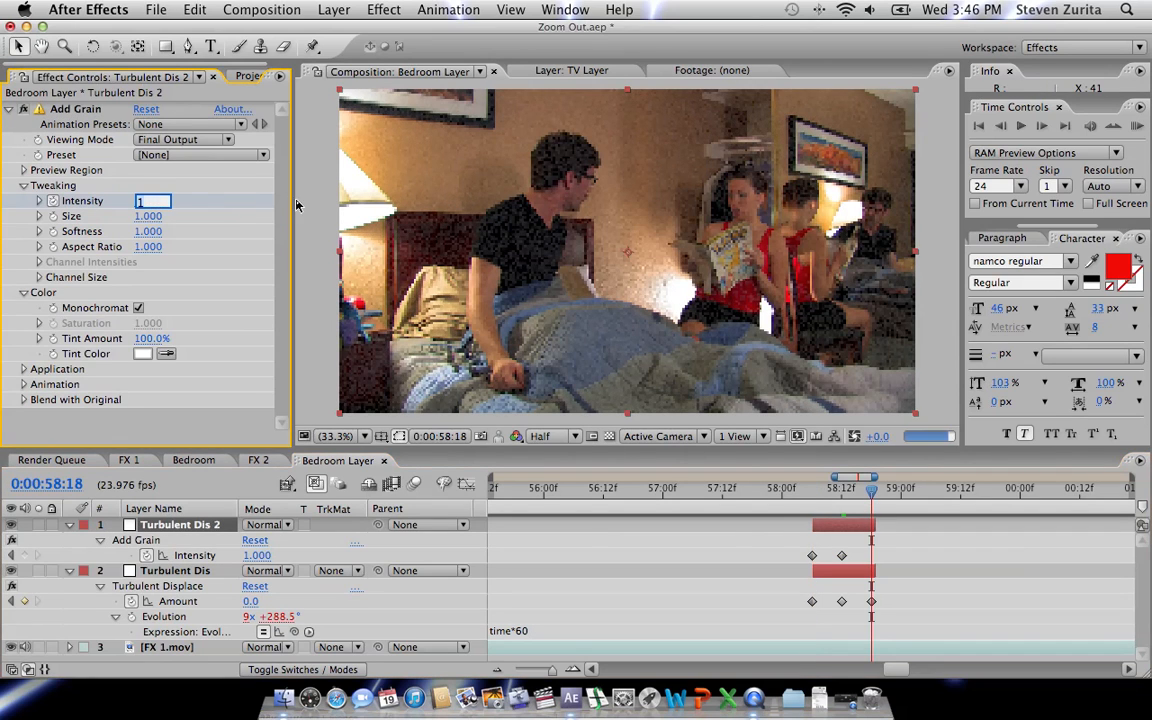
text(0)
key(Return)
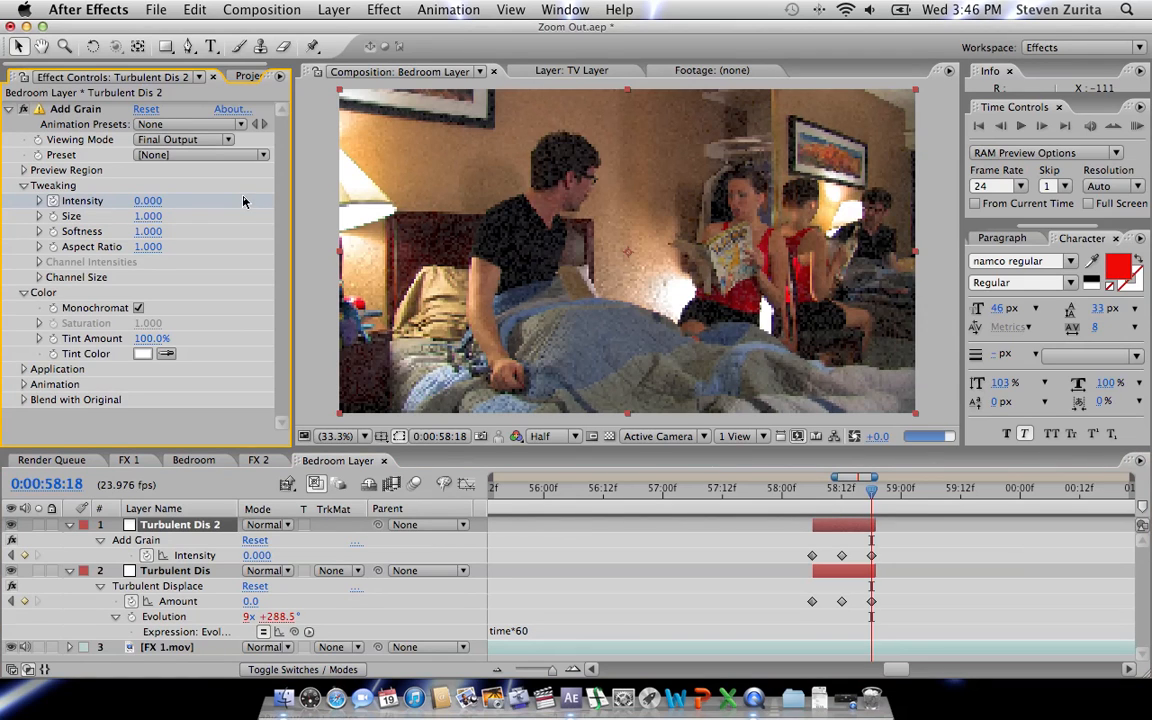
Scrub through the combined grain and distortion up to 0:00:58:22 and collapse both adjustment layers' properties.
click(797, 491)
drag(805, 494, 891, 512)
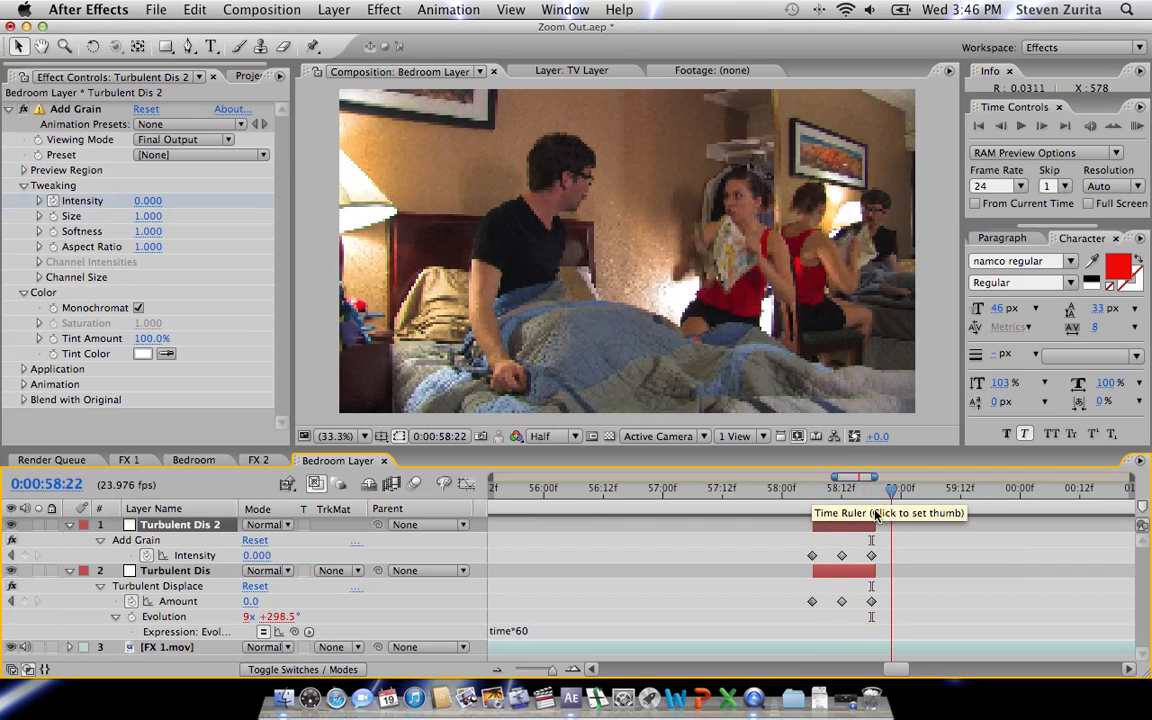
click(70, 525)
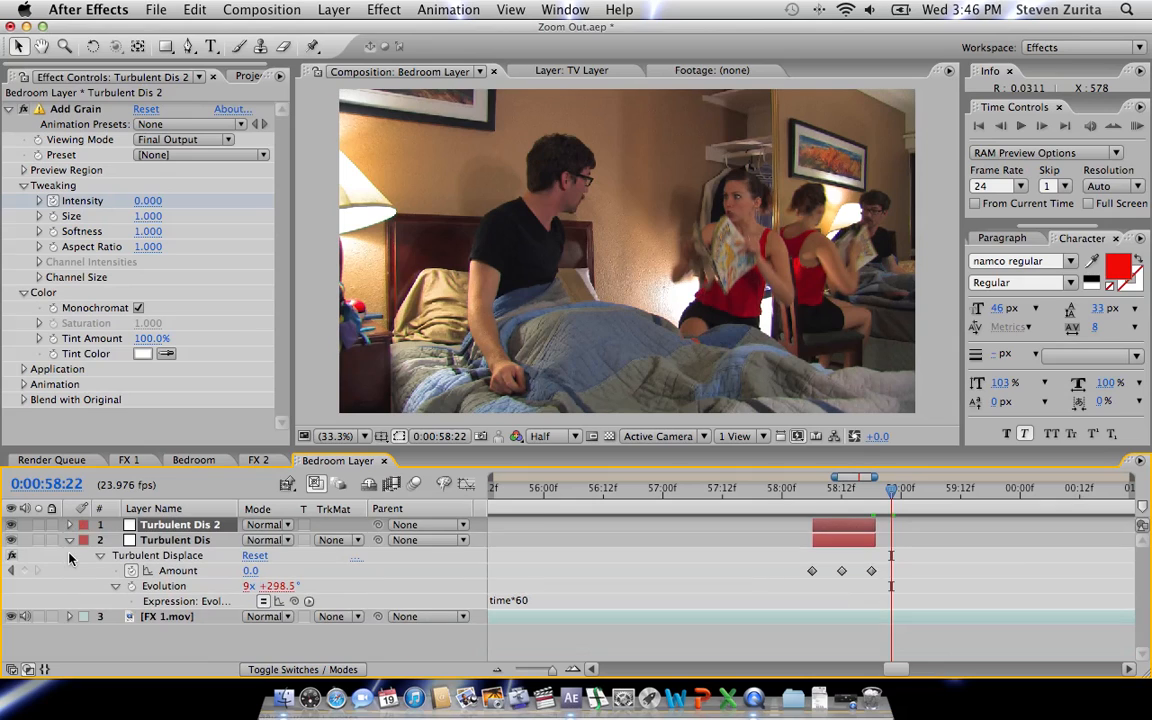
click(70, 540)
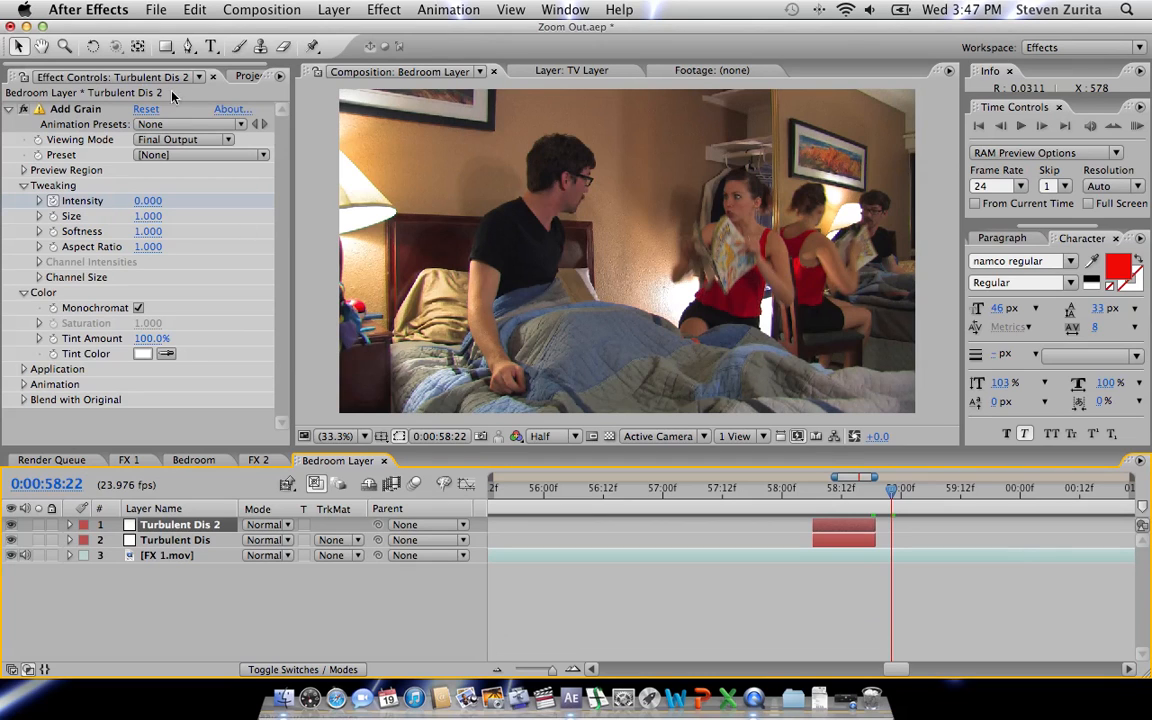
Add the TV Reference.mov footage to Bedroom Layer as the top layer, above both adjustment layers.
click(246, 78)
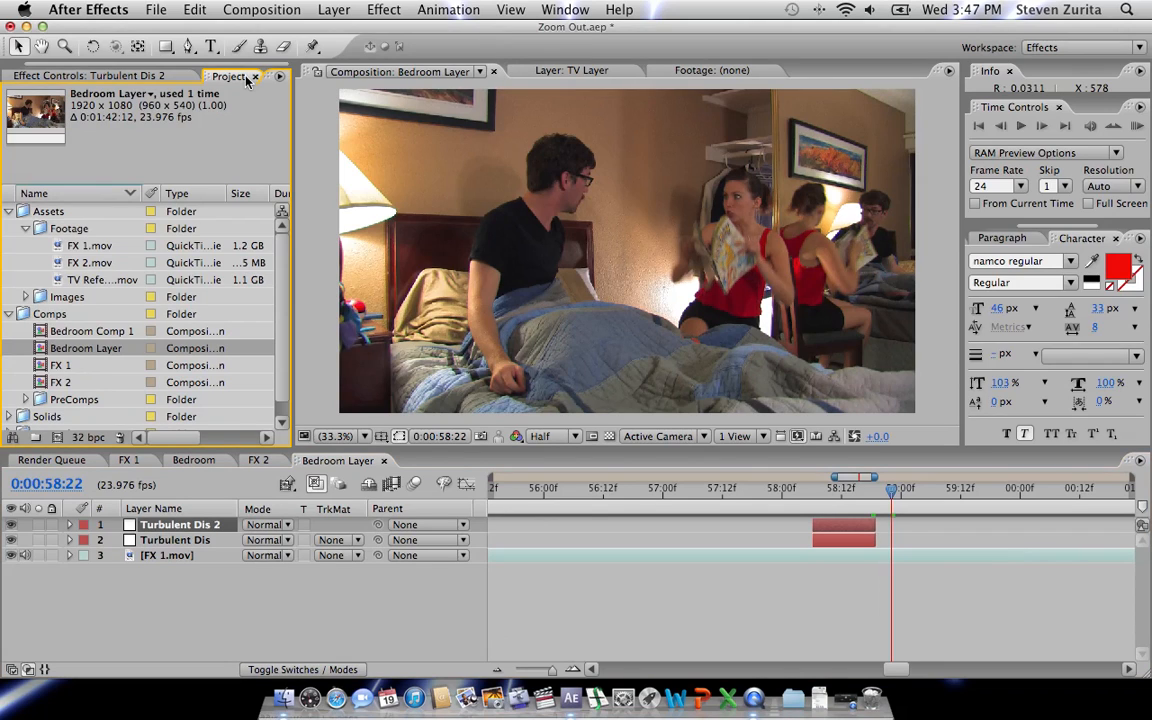
click(100, 282)
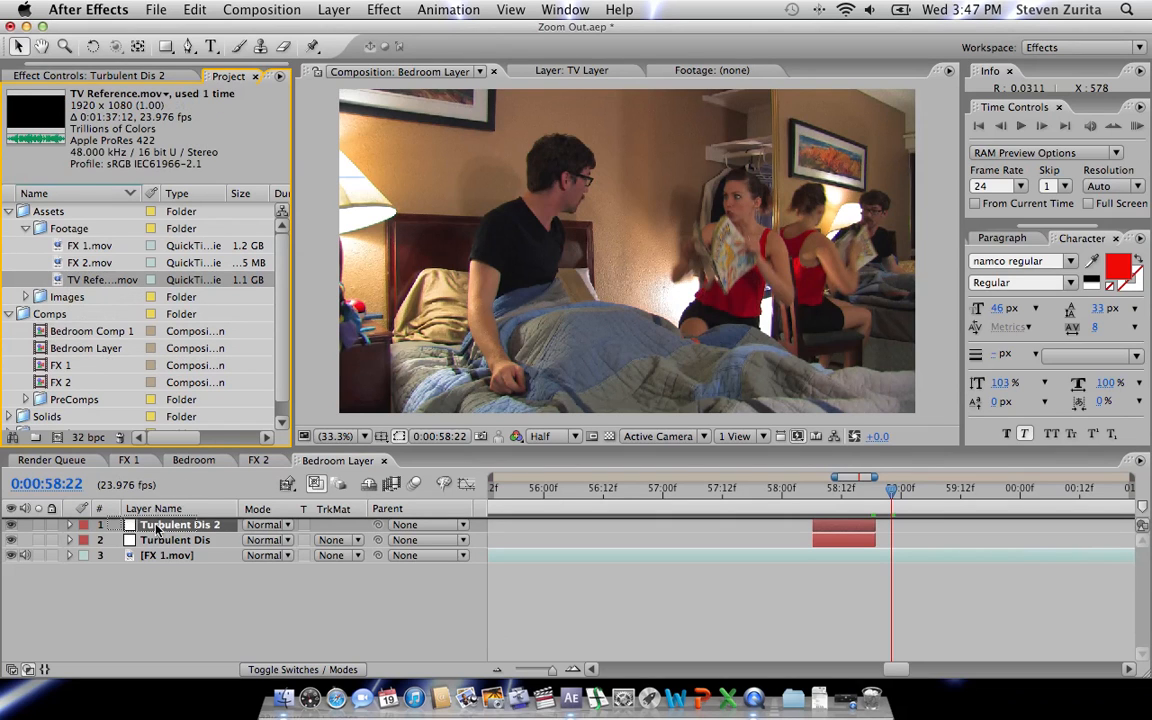
drag(155, 530, 160, 526)
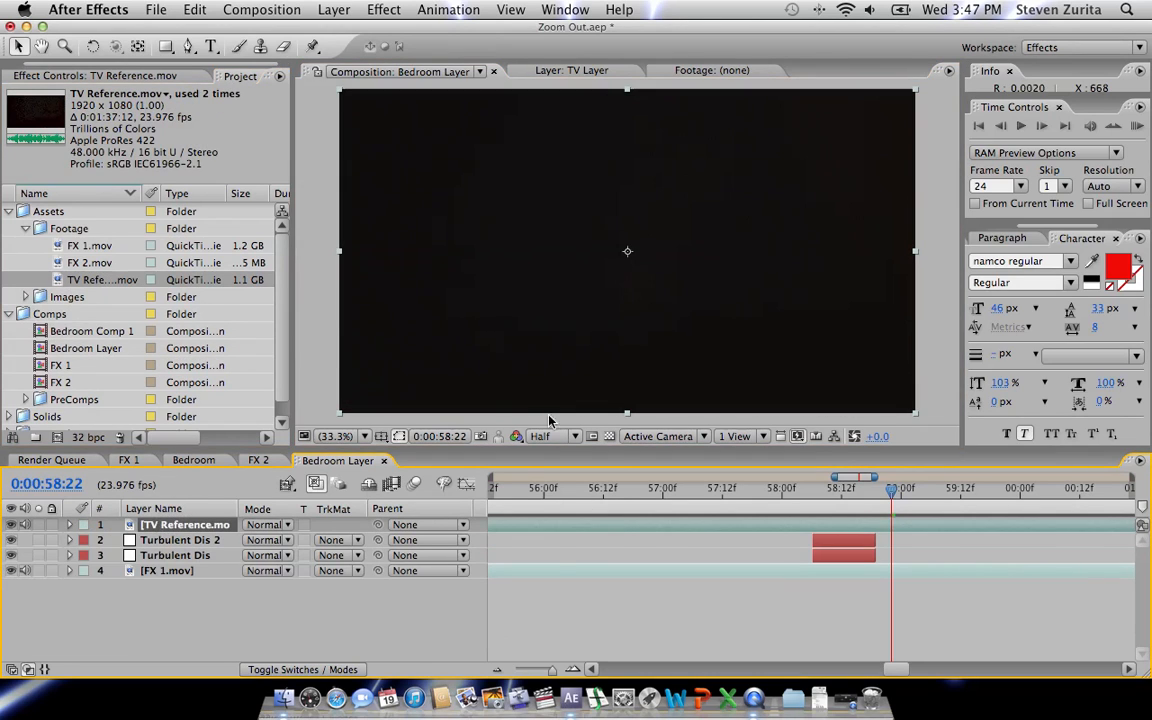
Lower the Bedroom Layer preview resolution to Quarter and scrub the TV Reference footage from its beginning to 0:00:16:03.
click(545, 436)
click(556, 501)
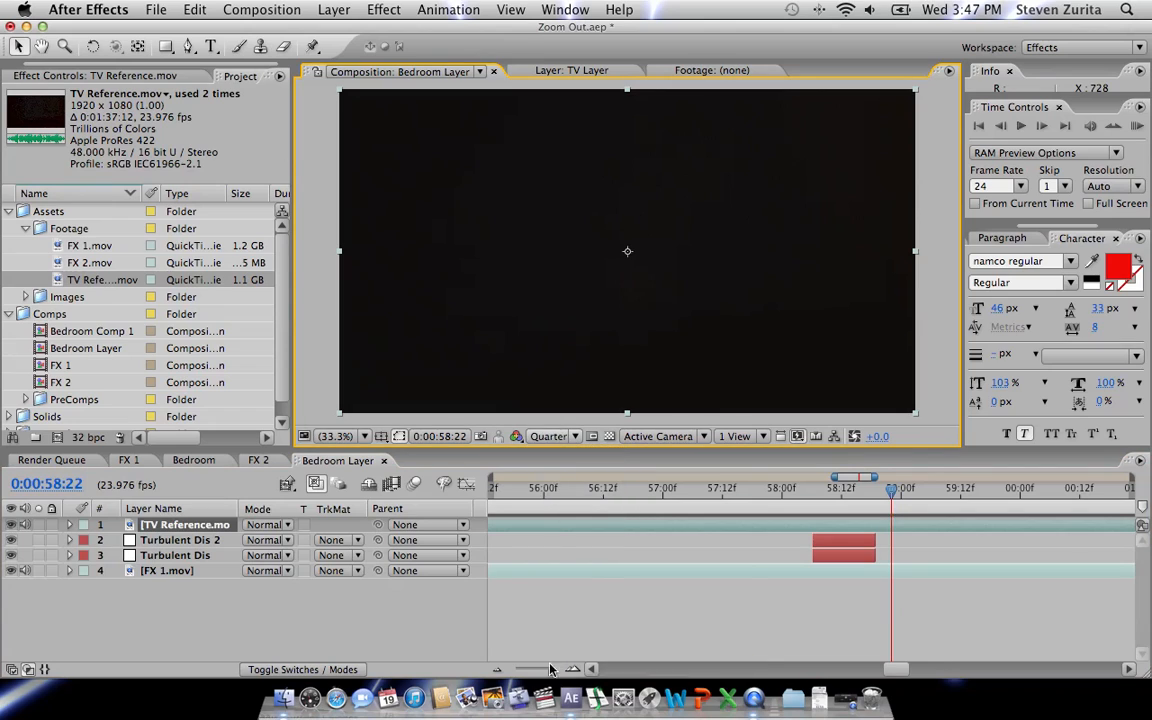
drag(549, 669, 514, 669)
click(509, 490)
drag(504, 497, 563, 500)
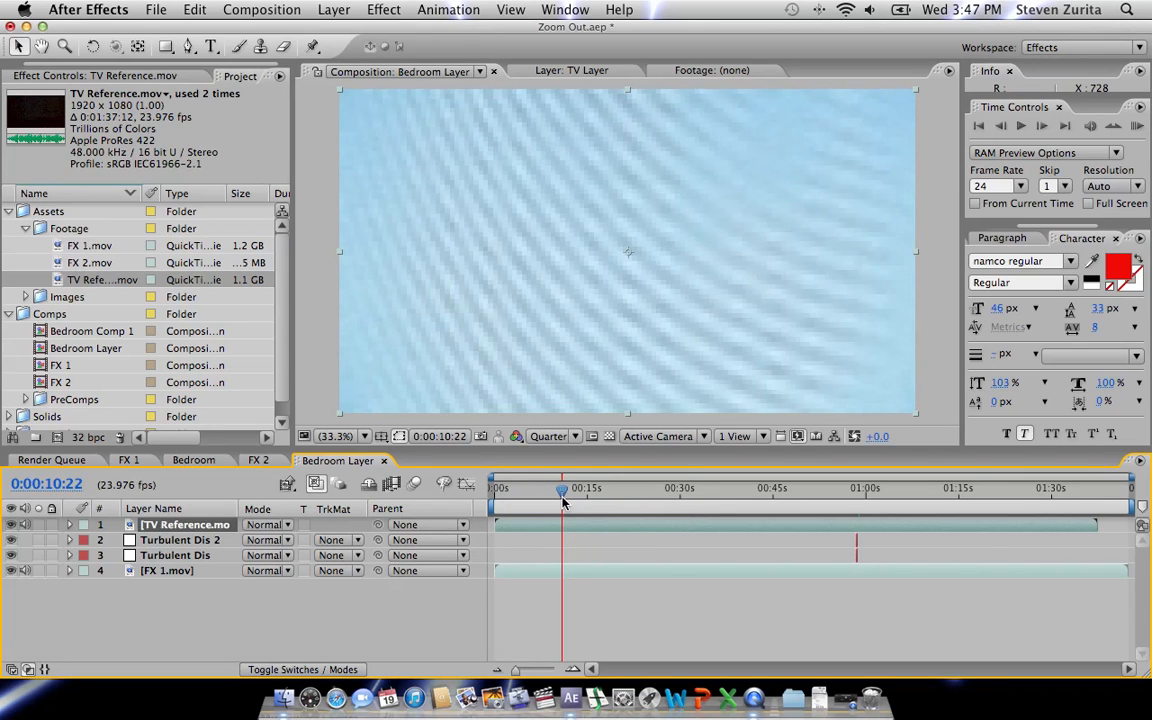
drag(563, 500, 593, 503)
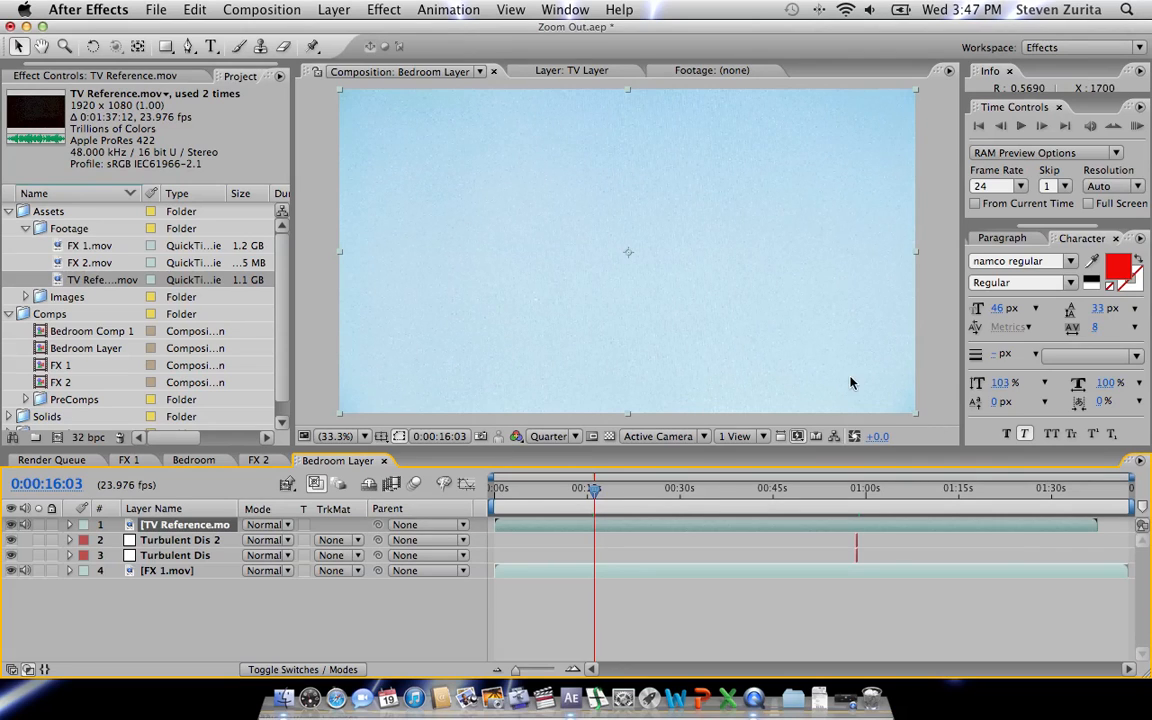
Scrub the TV Reference footage from its opening pixel close-up to the full TV view at 0:00:33:07.
click(858, 490)
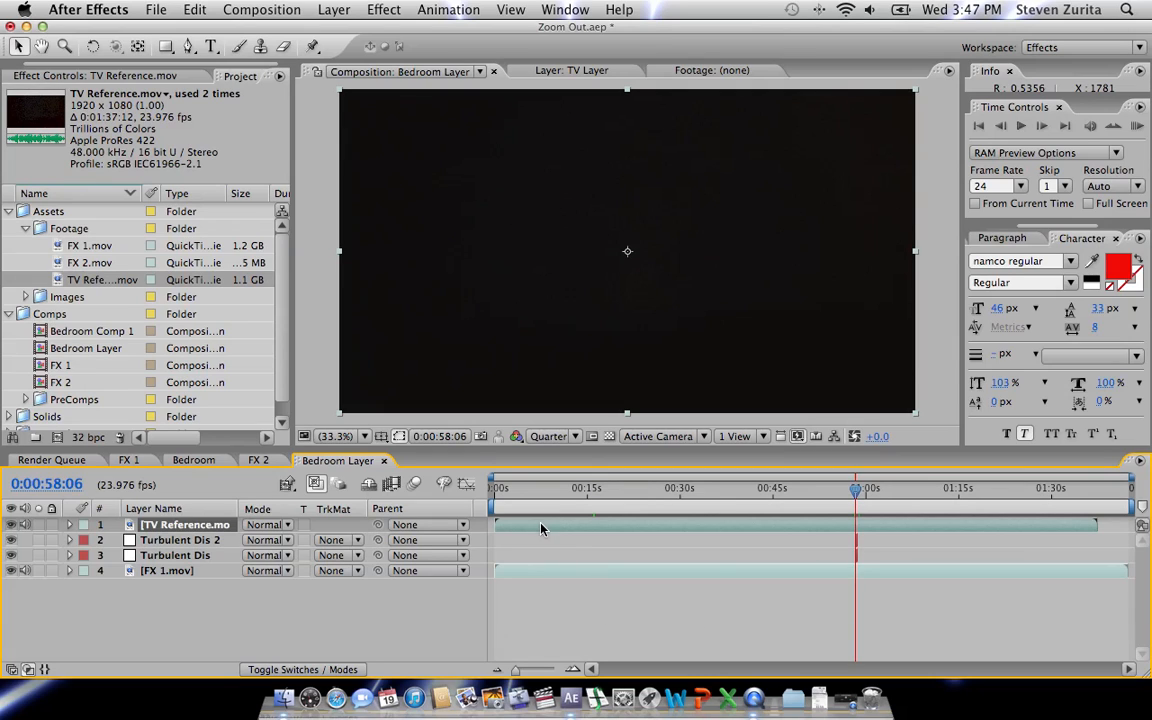
click(508, 490)
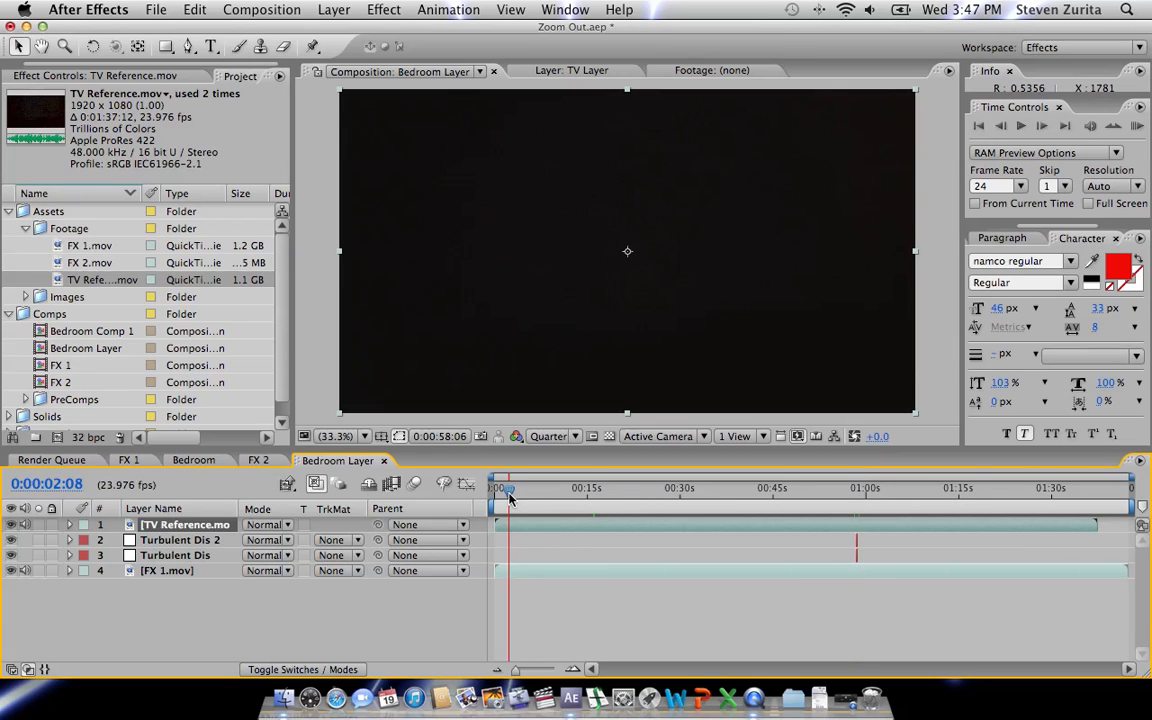
click(498, 495)
drag(498, 495, 553, 502)
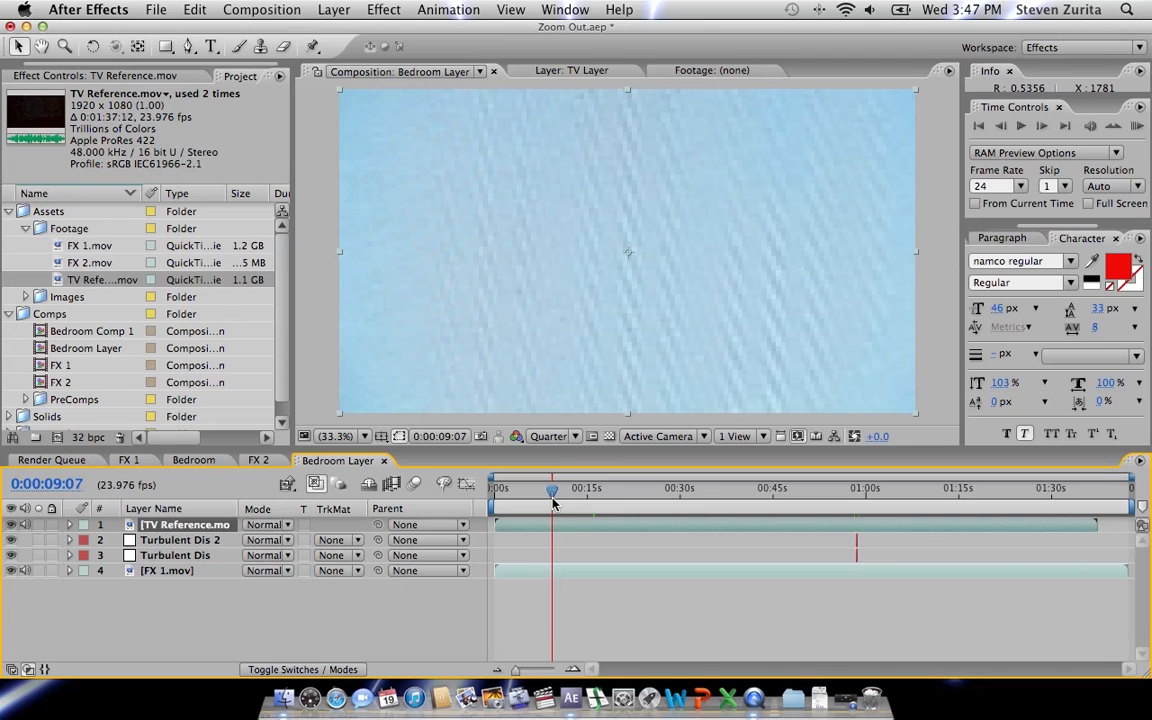
drag(553, 502, 702, 500)
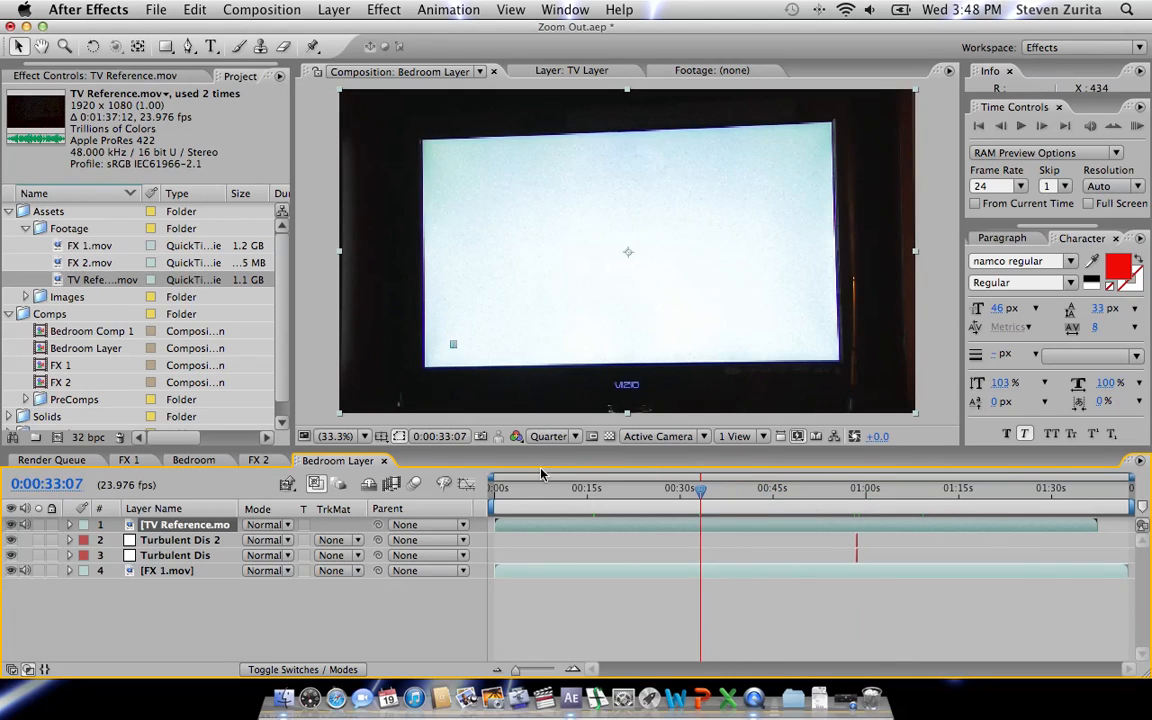
Trim the start of the TV Reference layer to 0:00:10:18.
click(524, 492)
drag(520, 497, 510, 493)
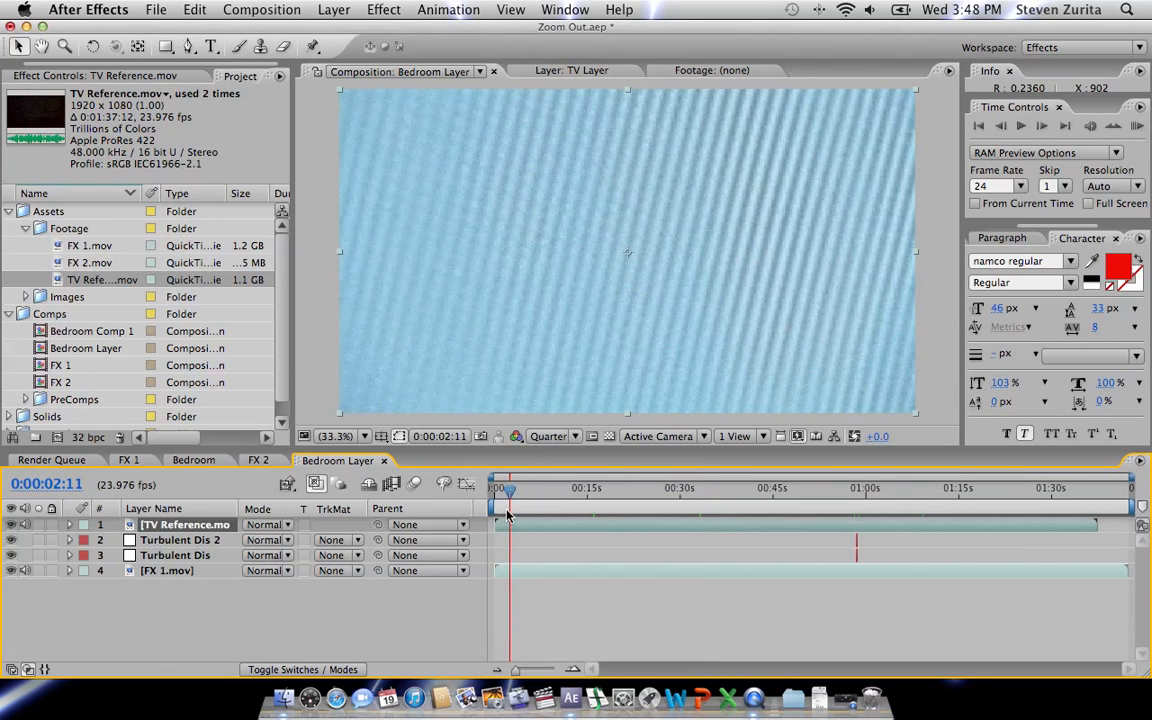
drag(510, 497, 561, 497)
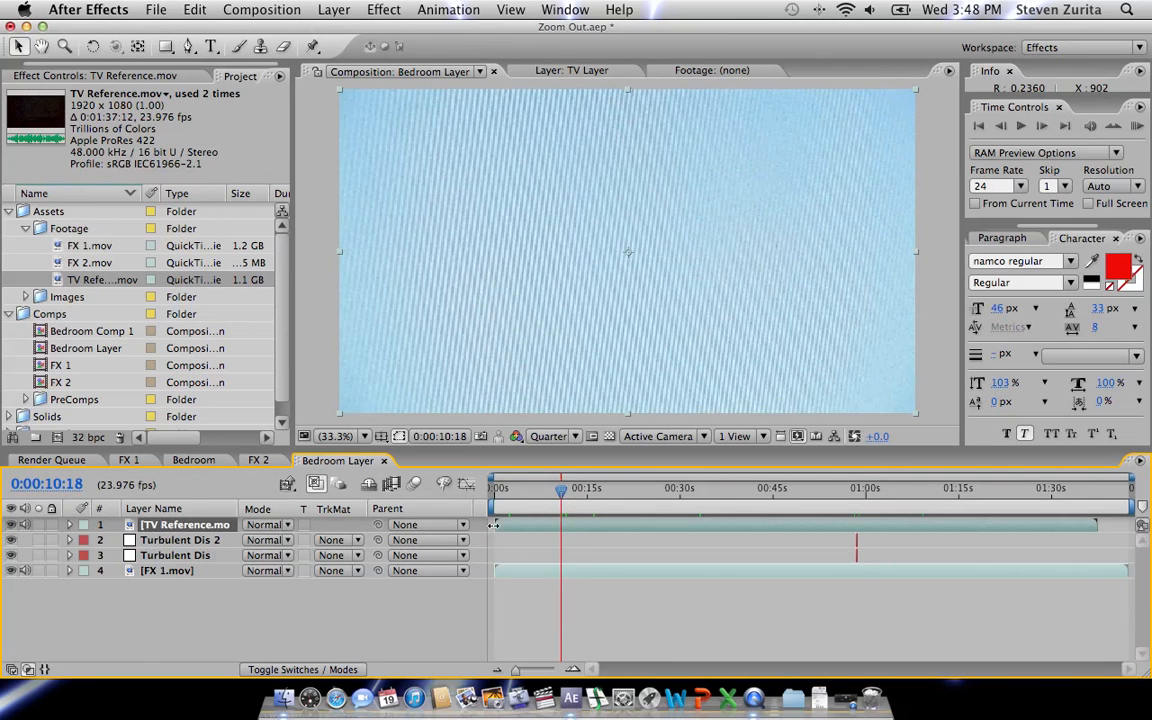
key(alt+bracketleft)
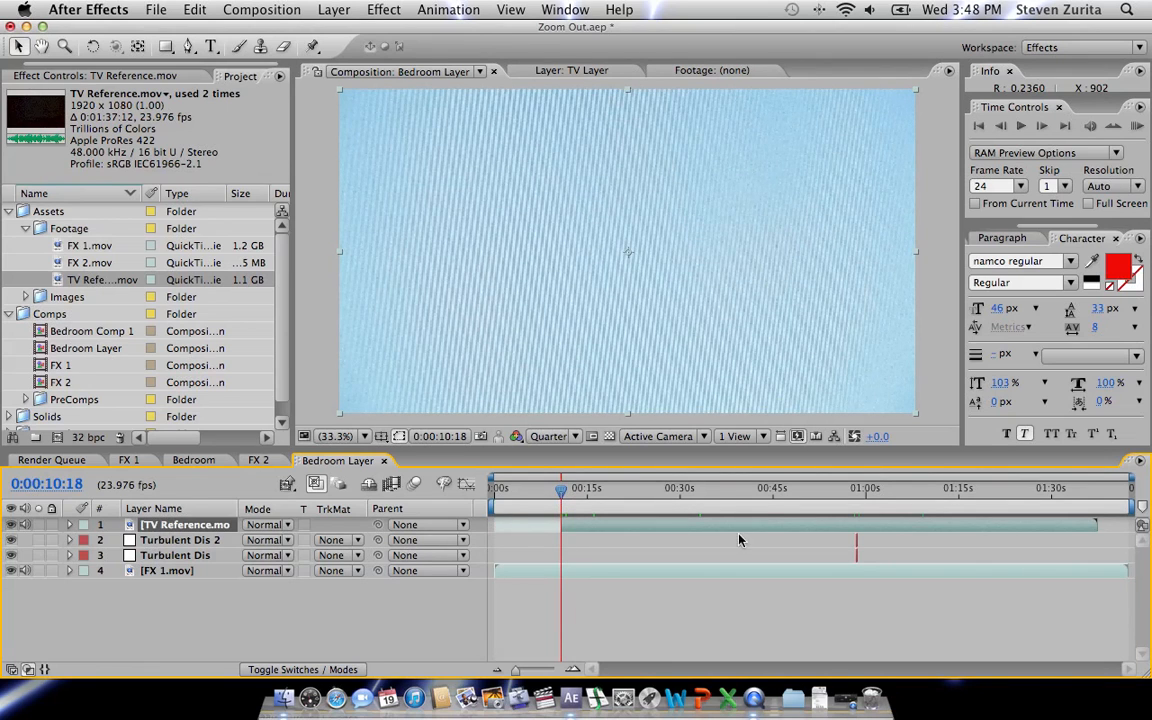
Slide the trimmed TV Reference layer to start at 0:00:58:06 with the adjustment layers, and set its blending mode to Multiply.
drag(746, 528, 985, 542)
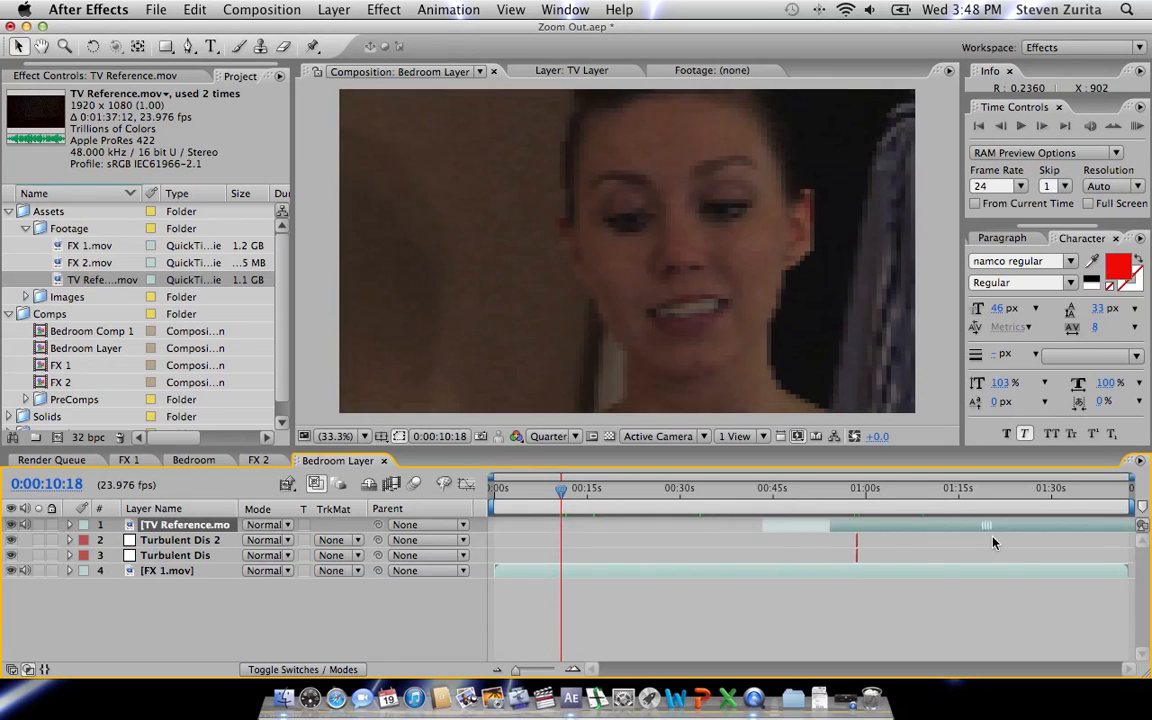
click(855, 492)
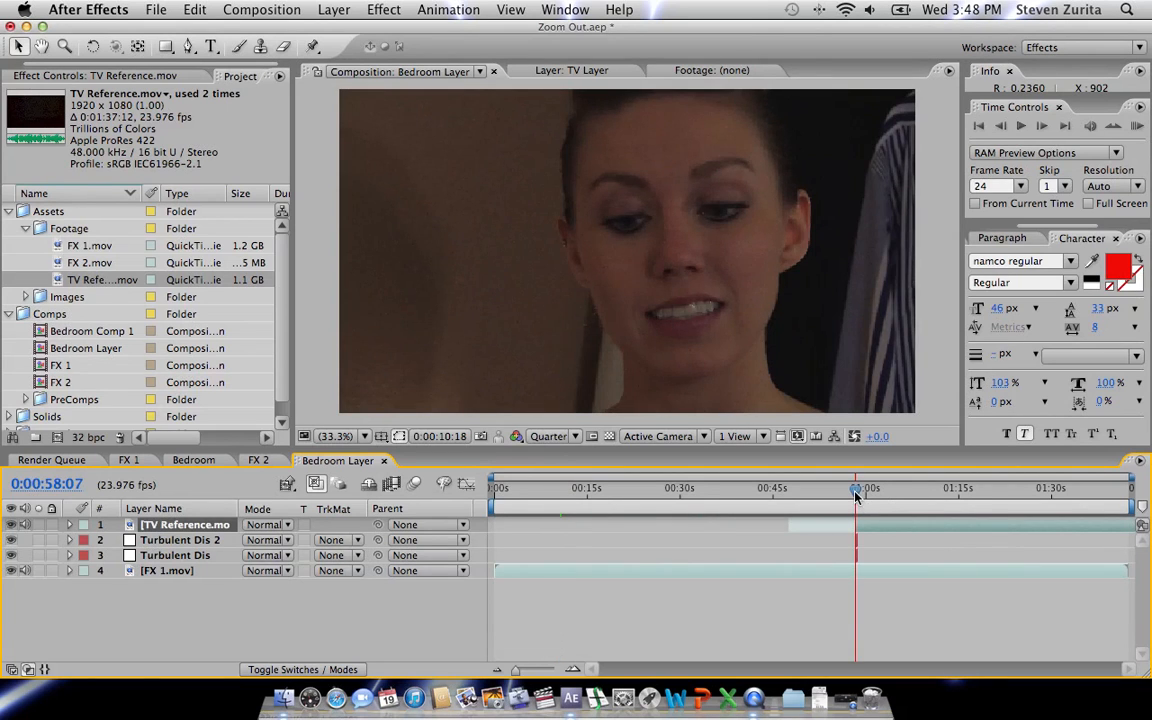
drag(528, 672, 556, 670)
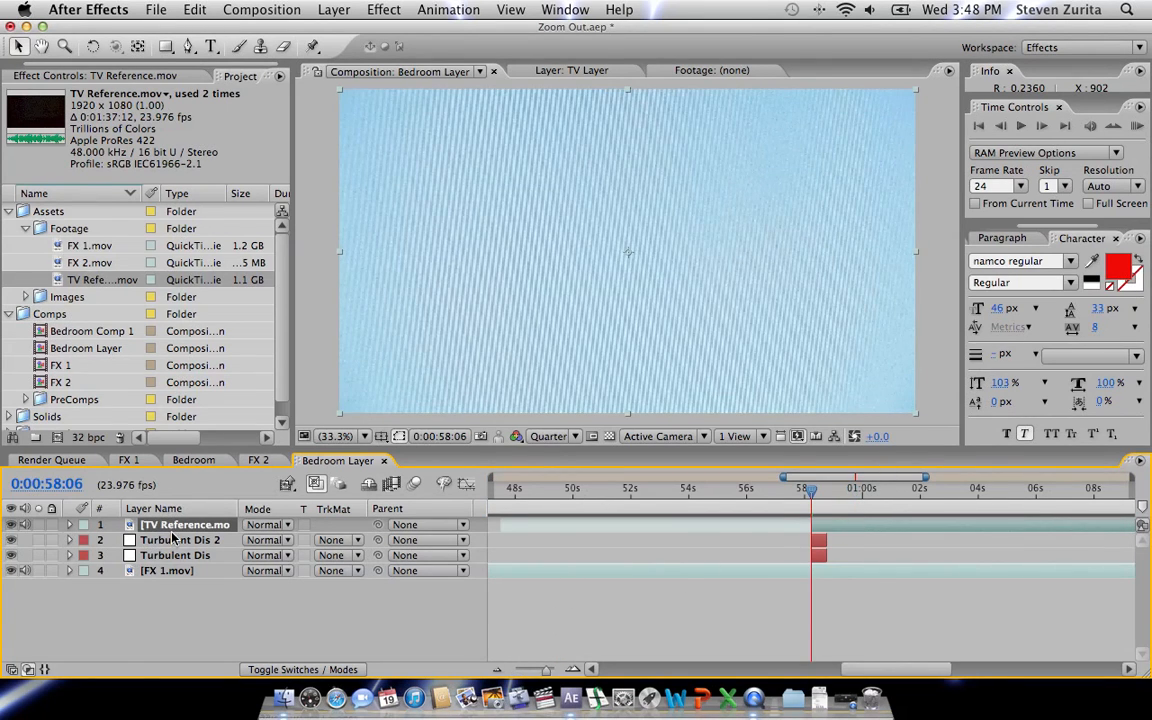
click(262, 526)
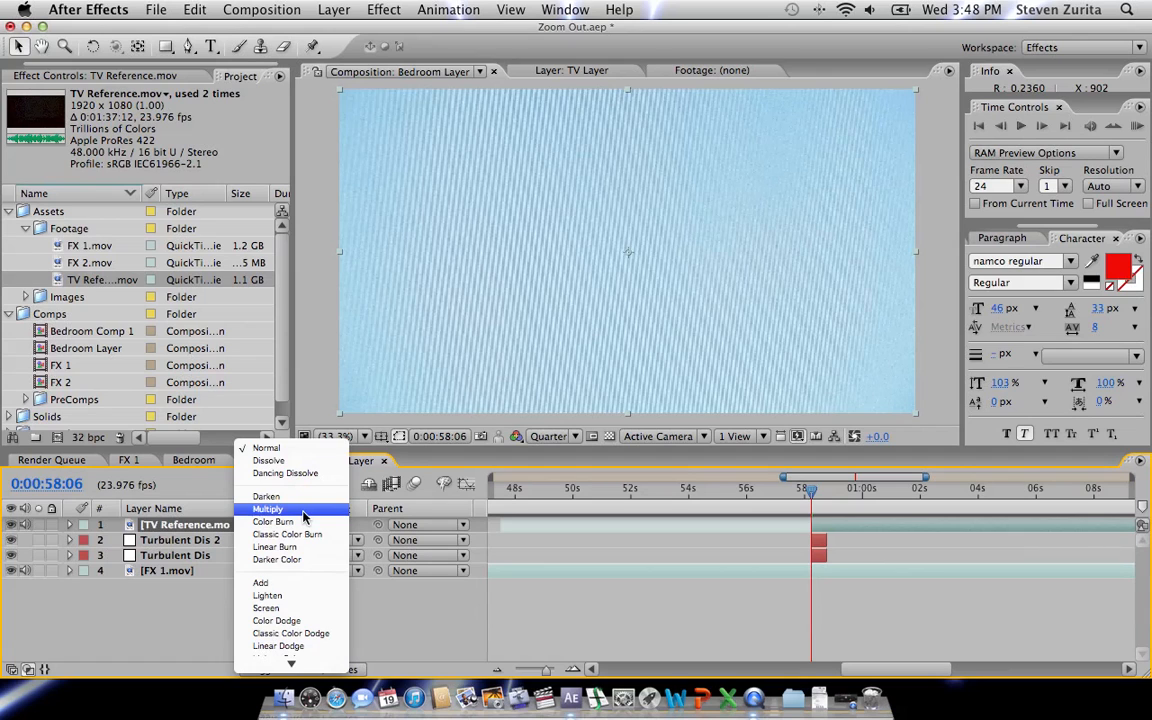
click(303, 512)
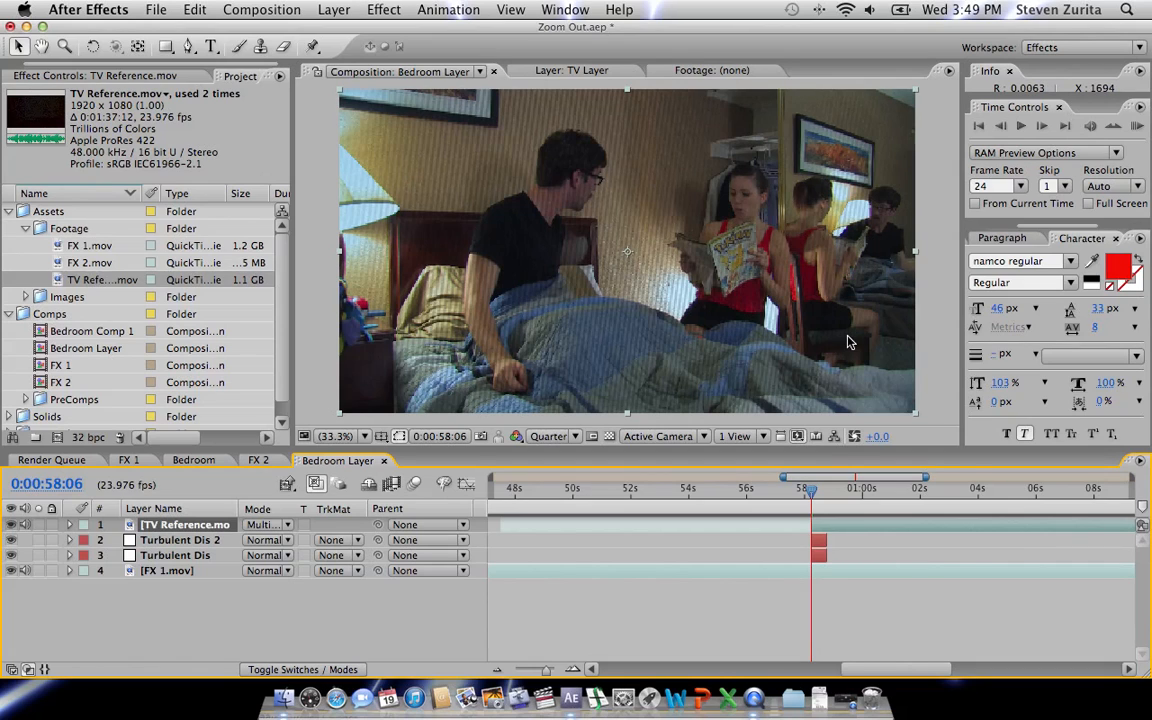
Scrub the FX 2 composition through the zoom-out to 0:01:00:15, and compare it with Bedroom Layer, returning to 0:00:58:06.
click(258, 461)
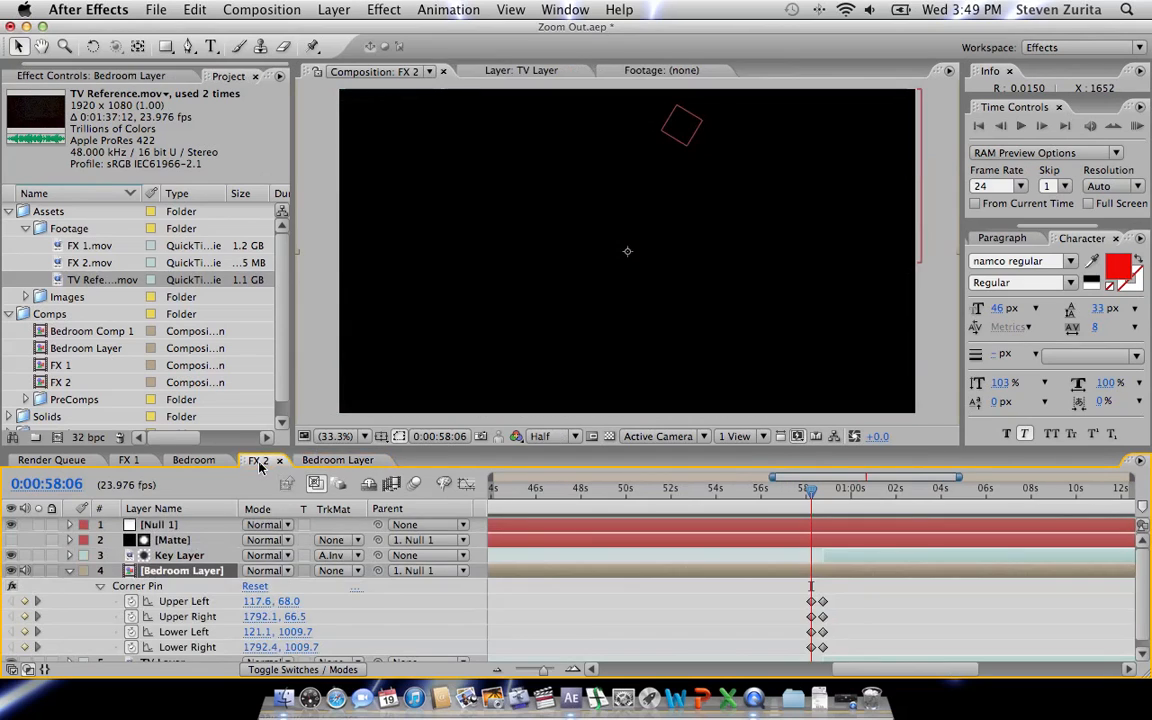
click(811, 493)
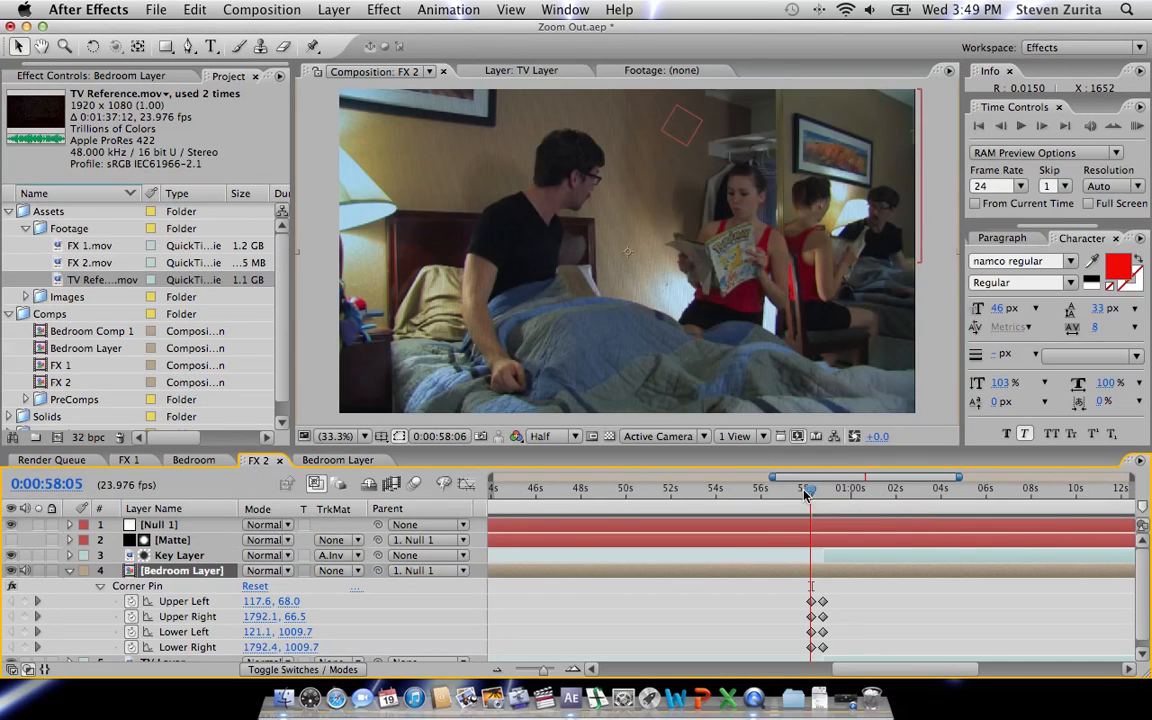
drag(813, 493, 866, 493)
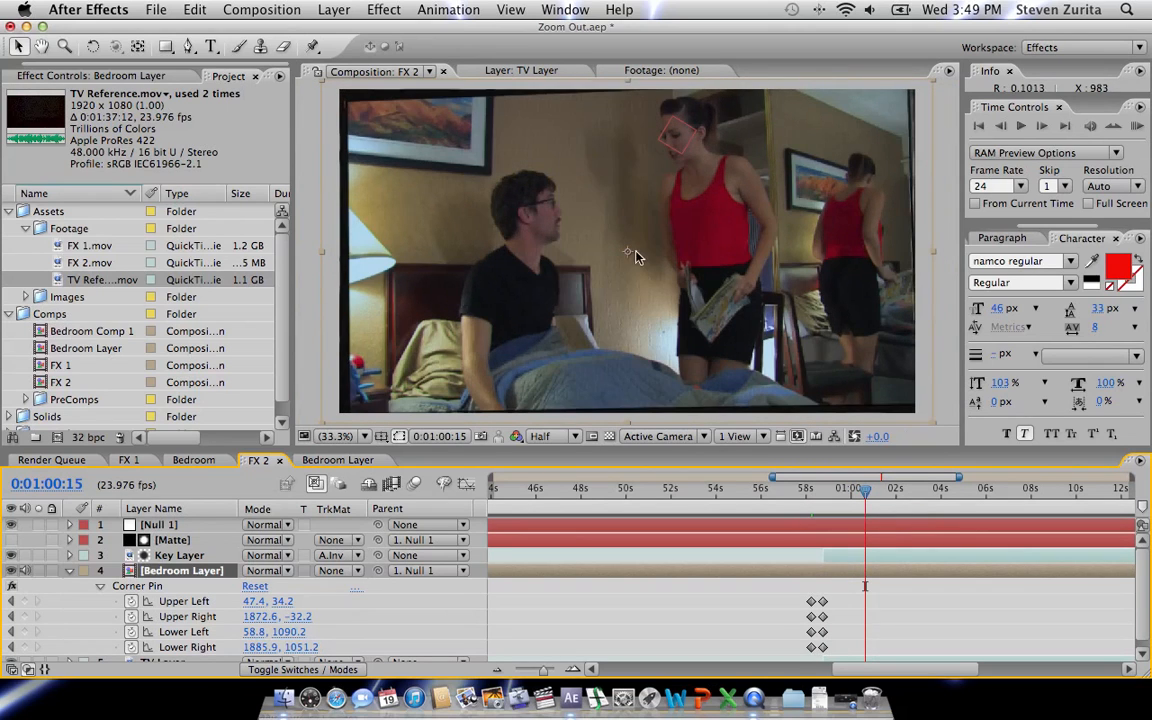
click(370, 460)
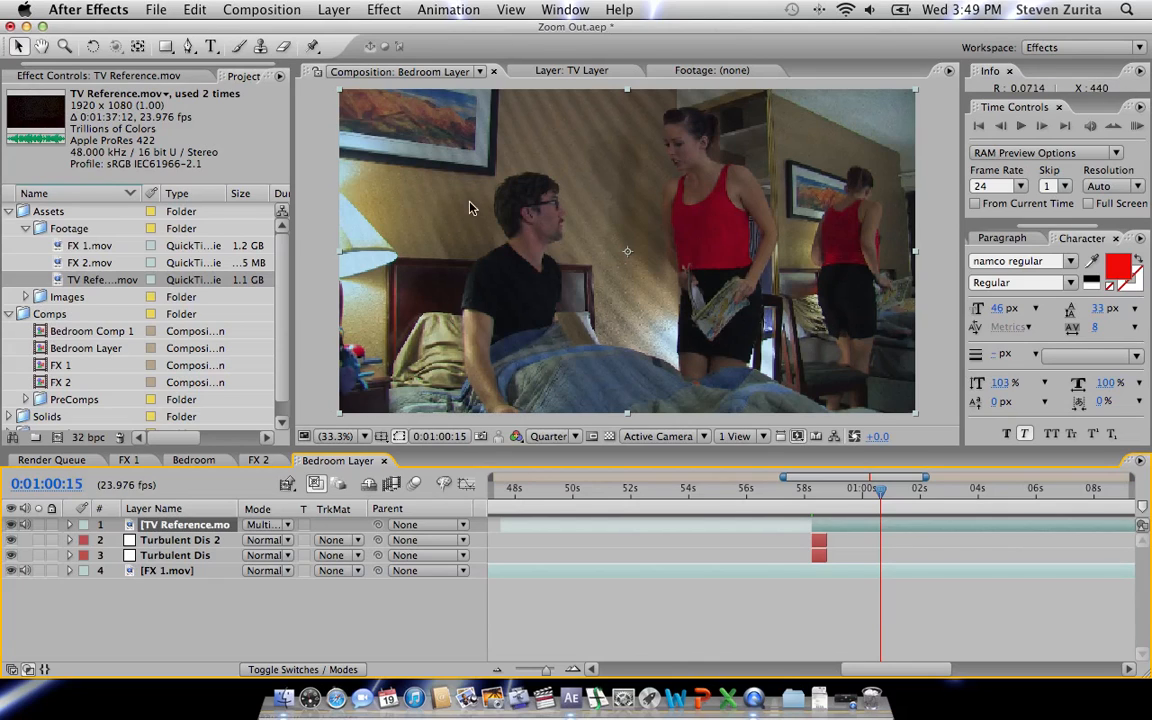
click(823, 494)
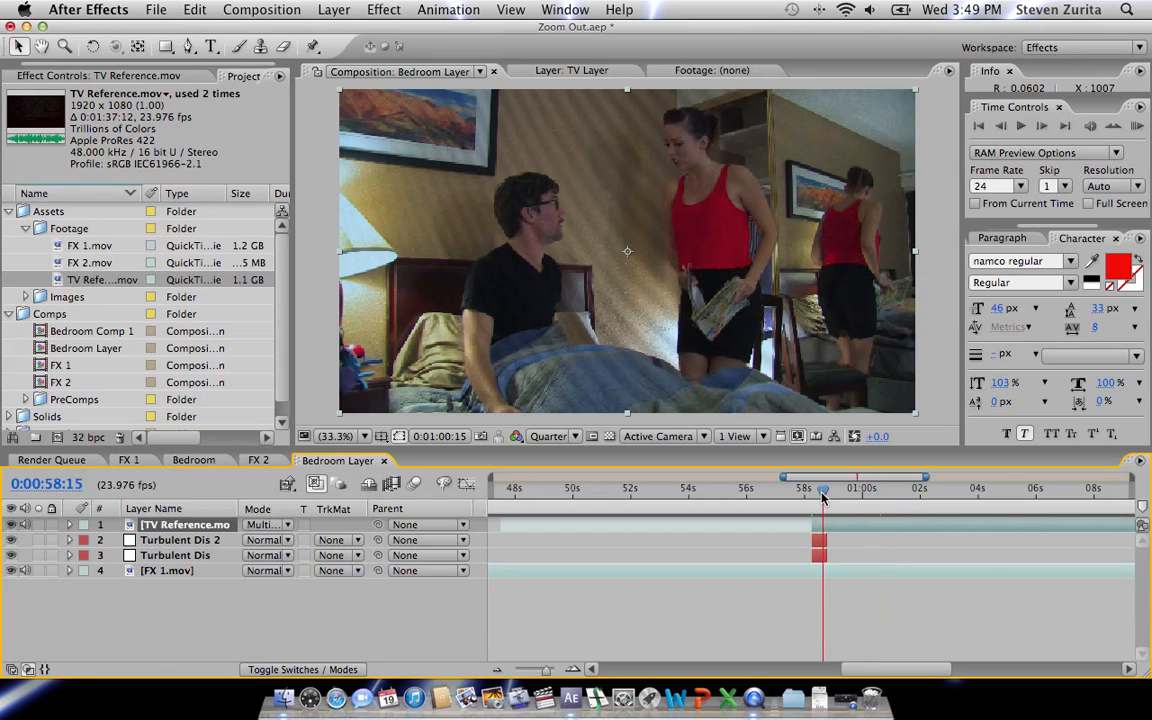
drag(818, 494, 811, 494)
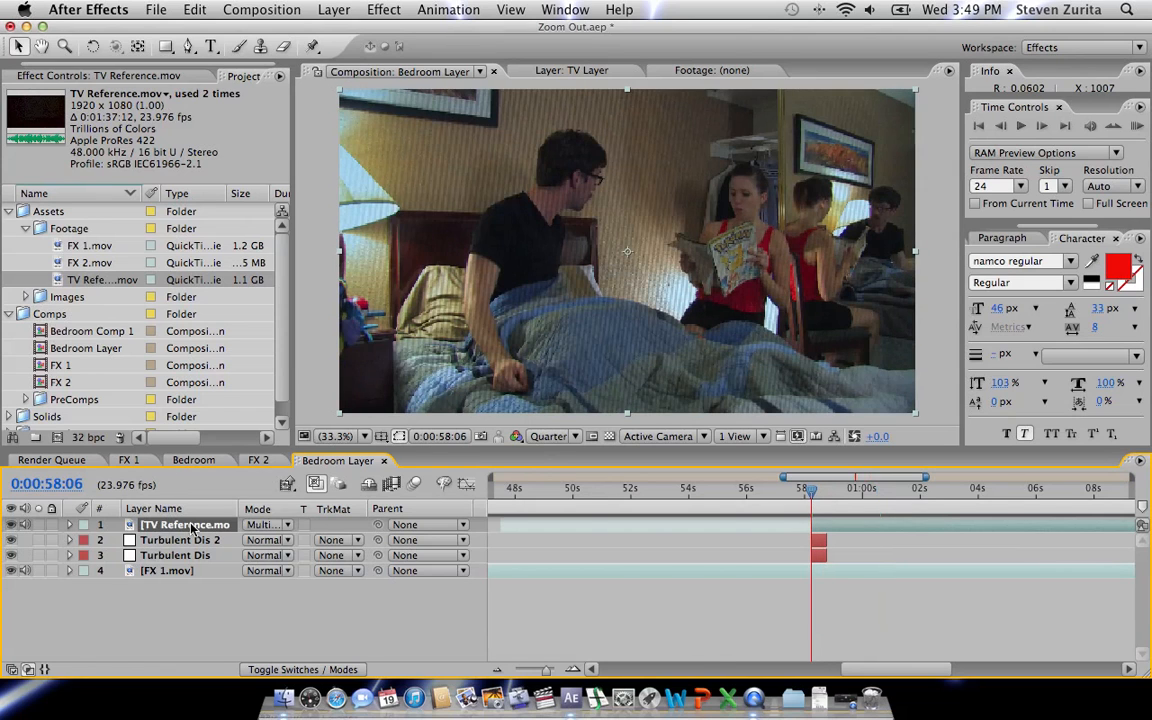
Apply the Curves and Tint color correction effects to the TV Reference layer.
click(384, 9)
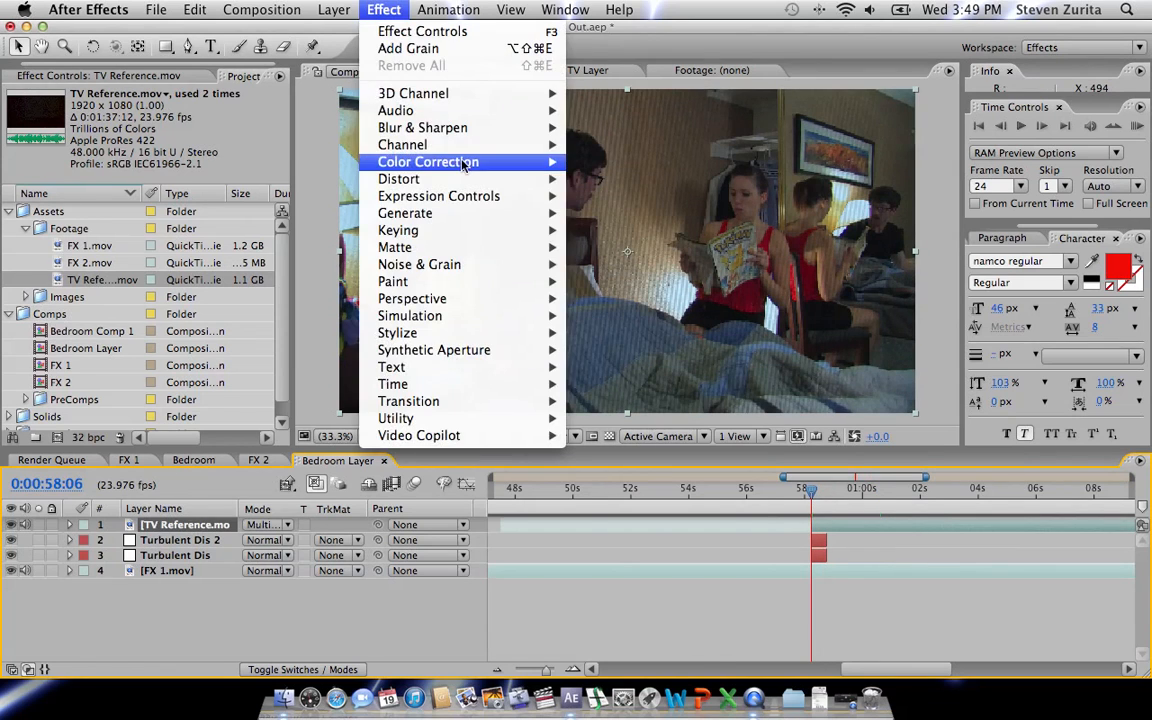
mouse_move(450, 162)
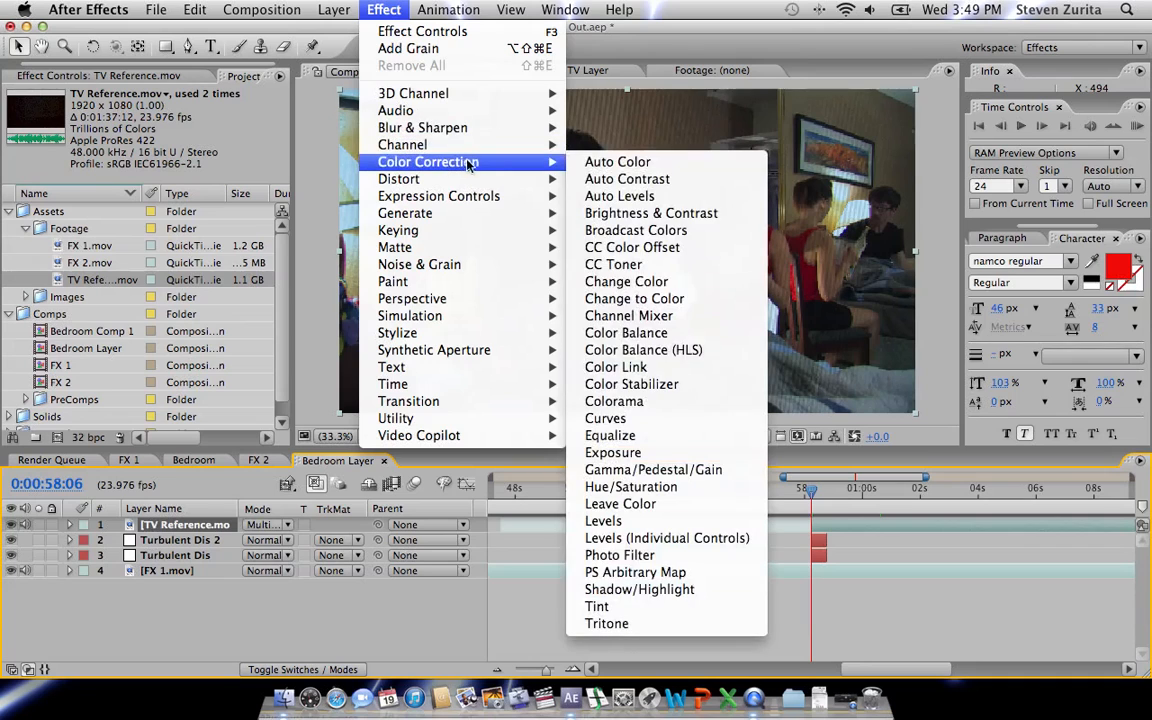
click(680, 424)
click(384, 9)
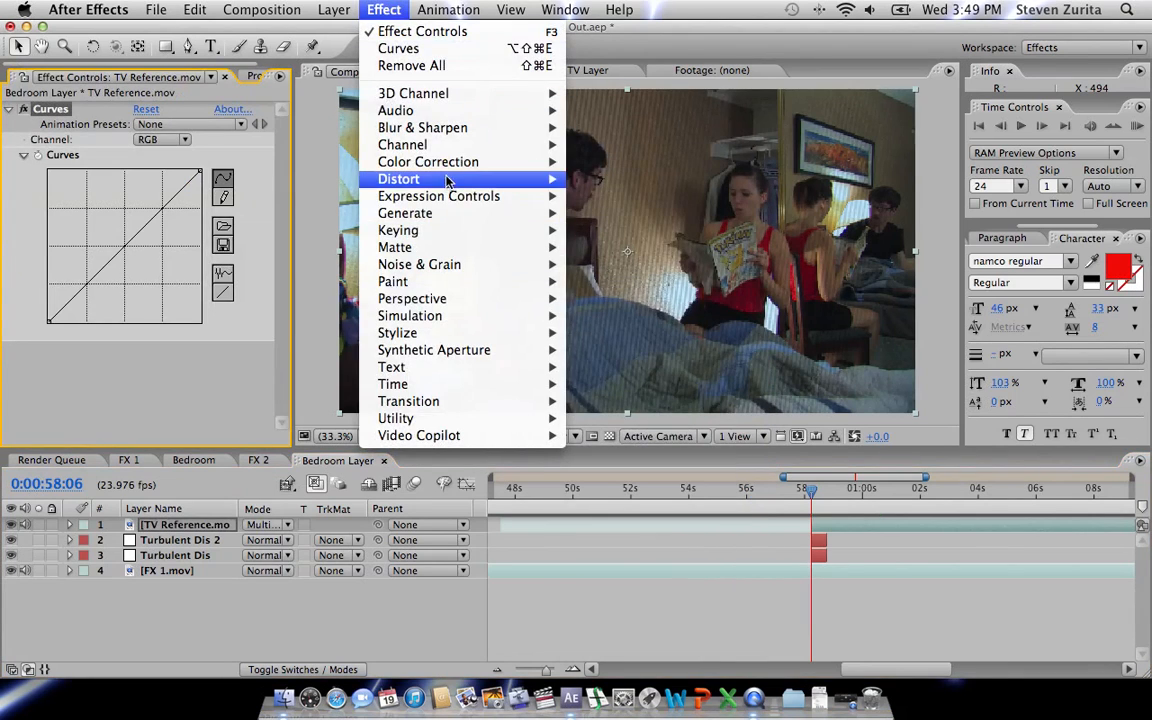
mouse_move(440, 162)
click(616, 606)
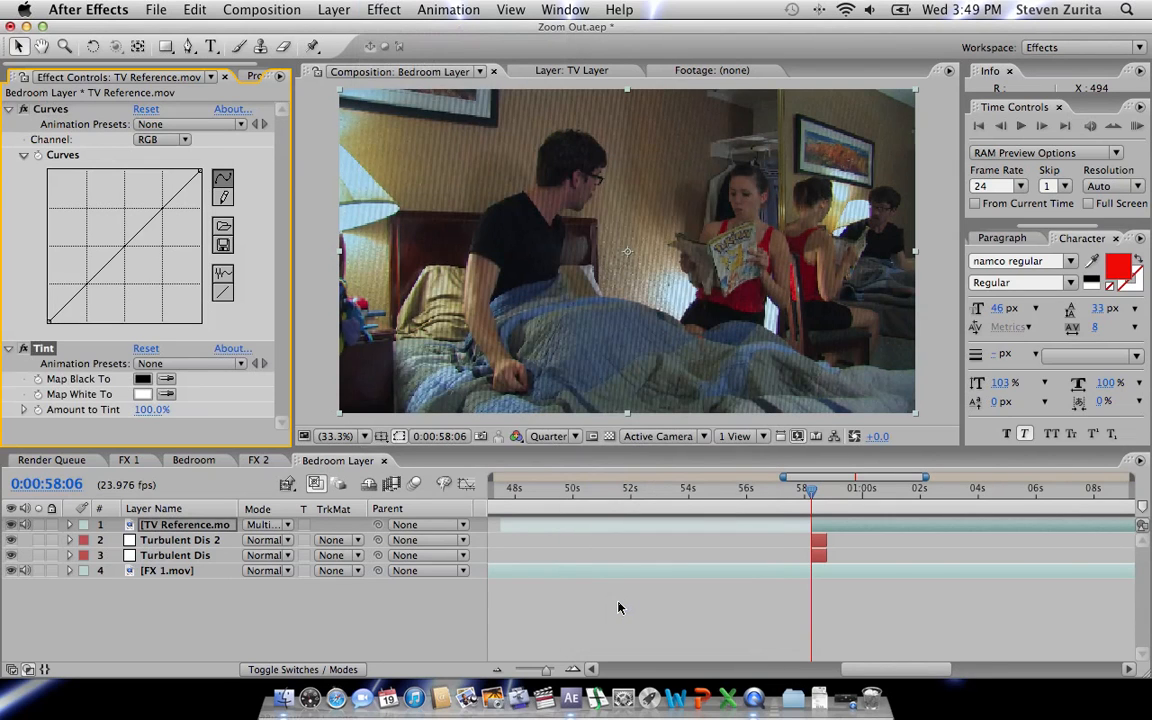
Reduce the Tint effect's Amount to Tint on TV Reference to 80%, and finally to 66%.
click(152, 410)
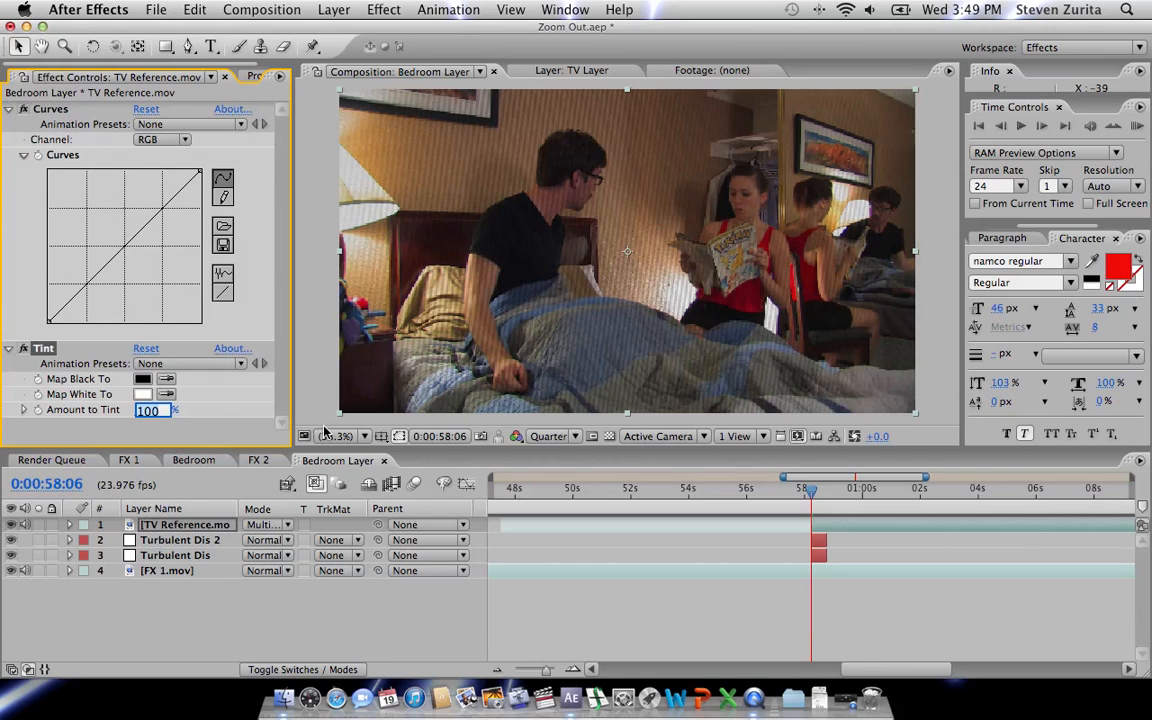
text(80)
key(Return)
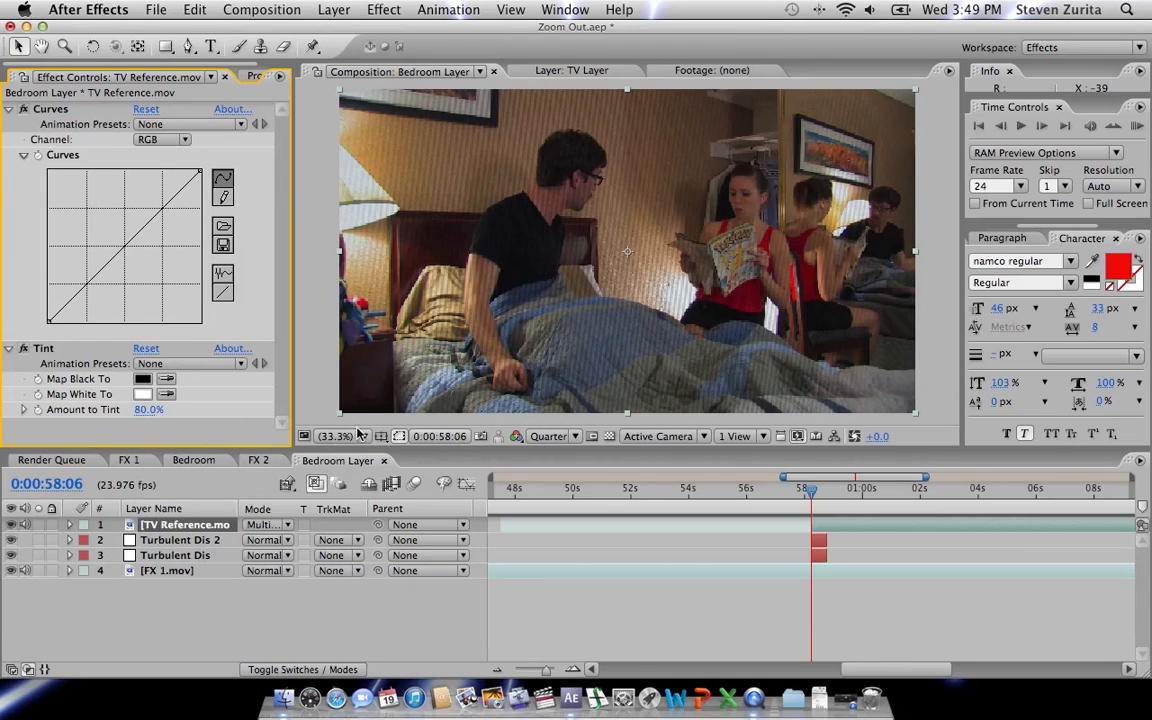
click(145, 410)
text(66)
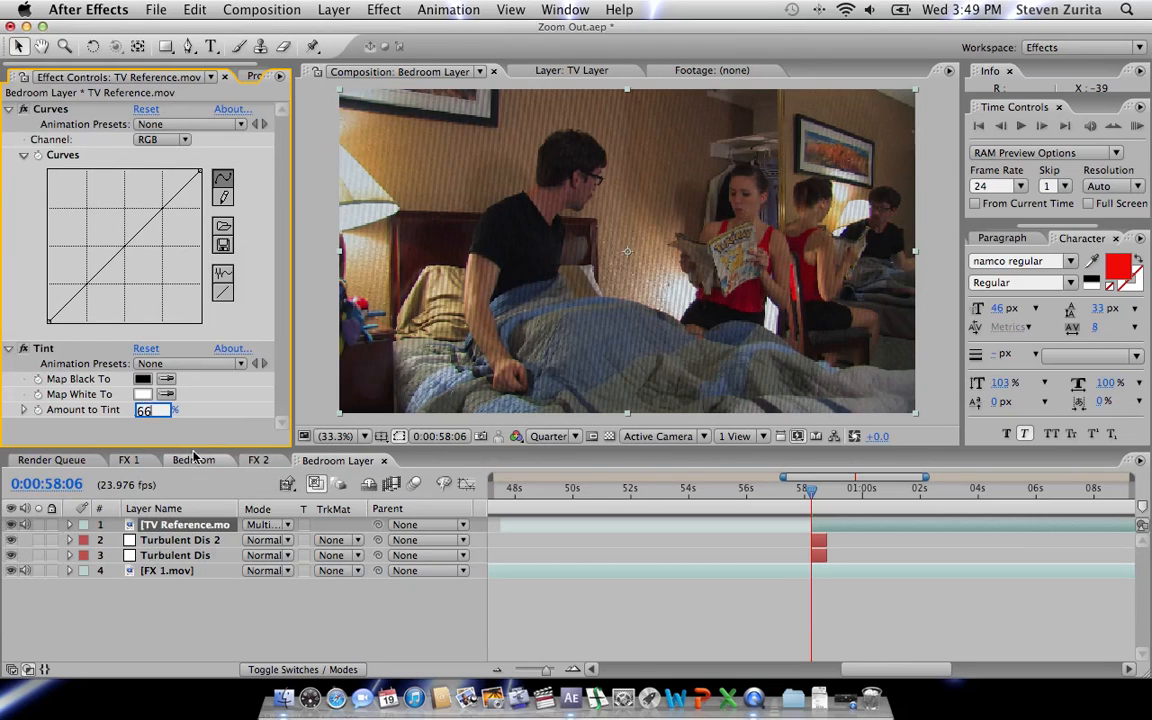
key(Return)
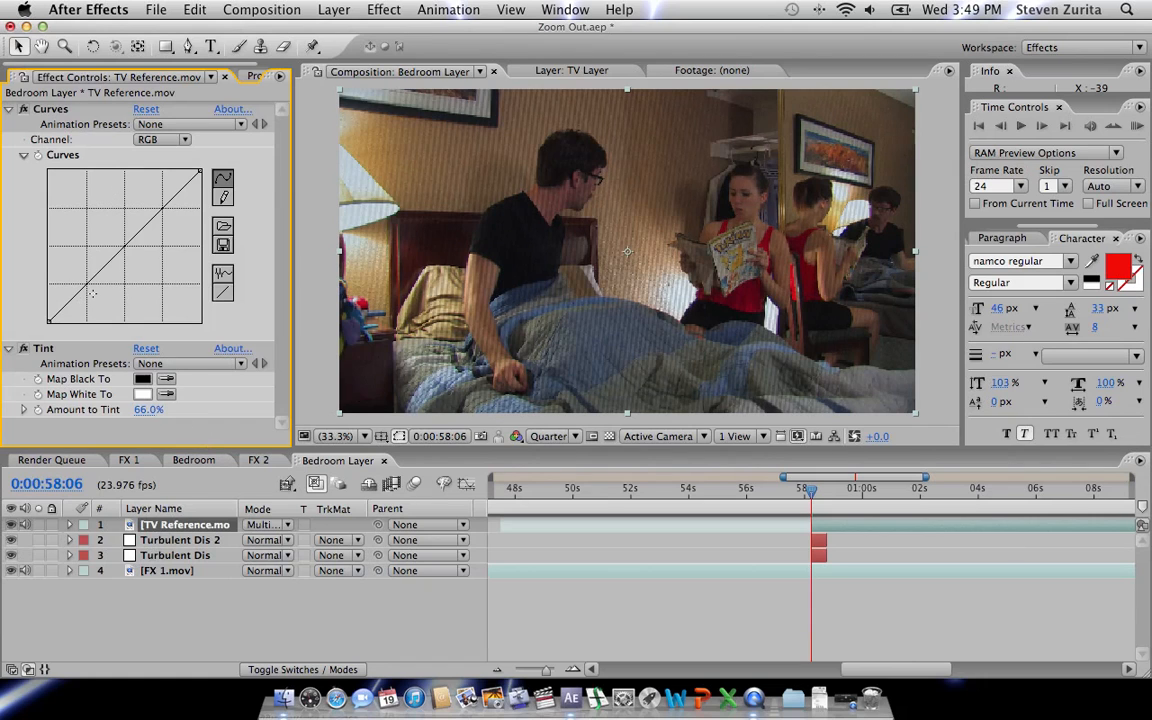
Shape TV Reference's RGB curve into a contrast S-curve, slightly lowering the shadows and raising the highlights to maximum.
drag(85, 285, 85, 313)
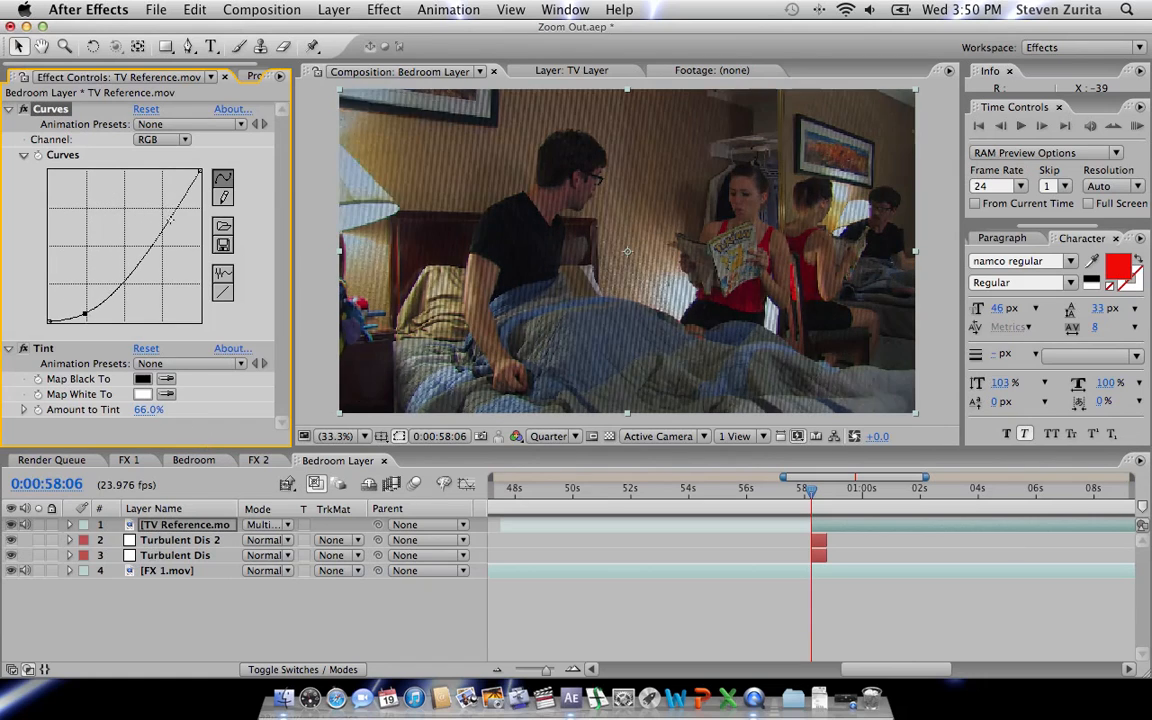
drag(170, 220, 167, 176)
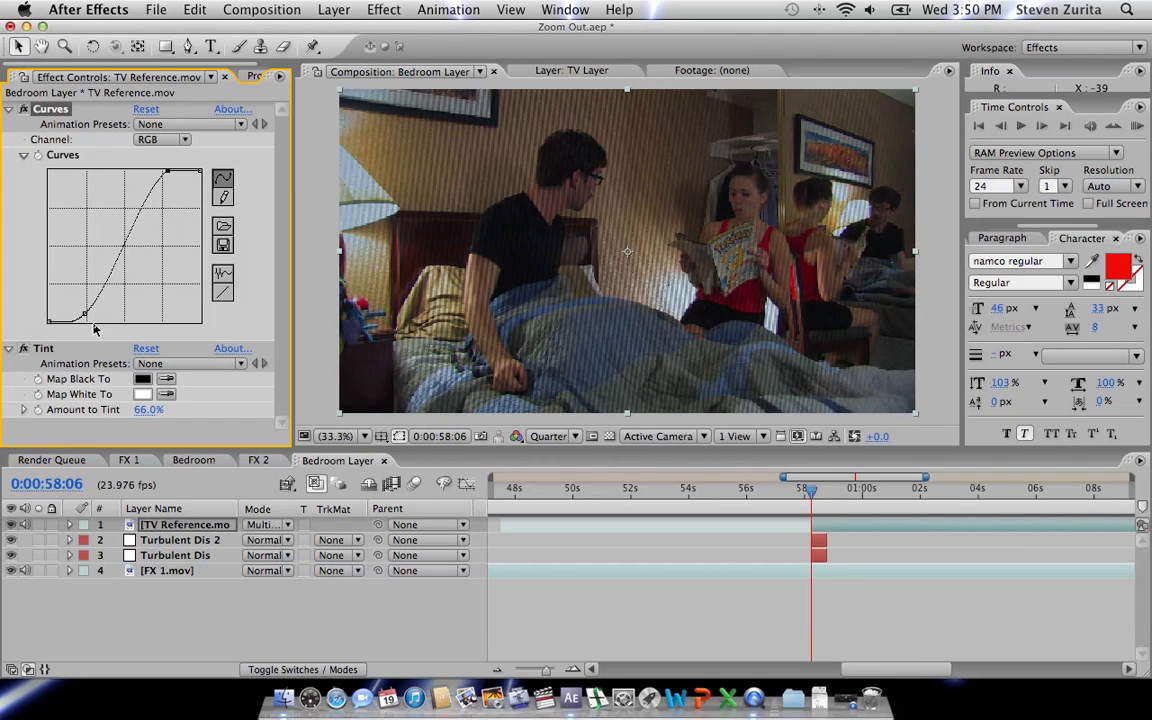
drag(85, 313, 87, 281)
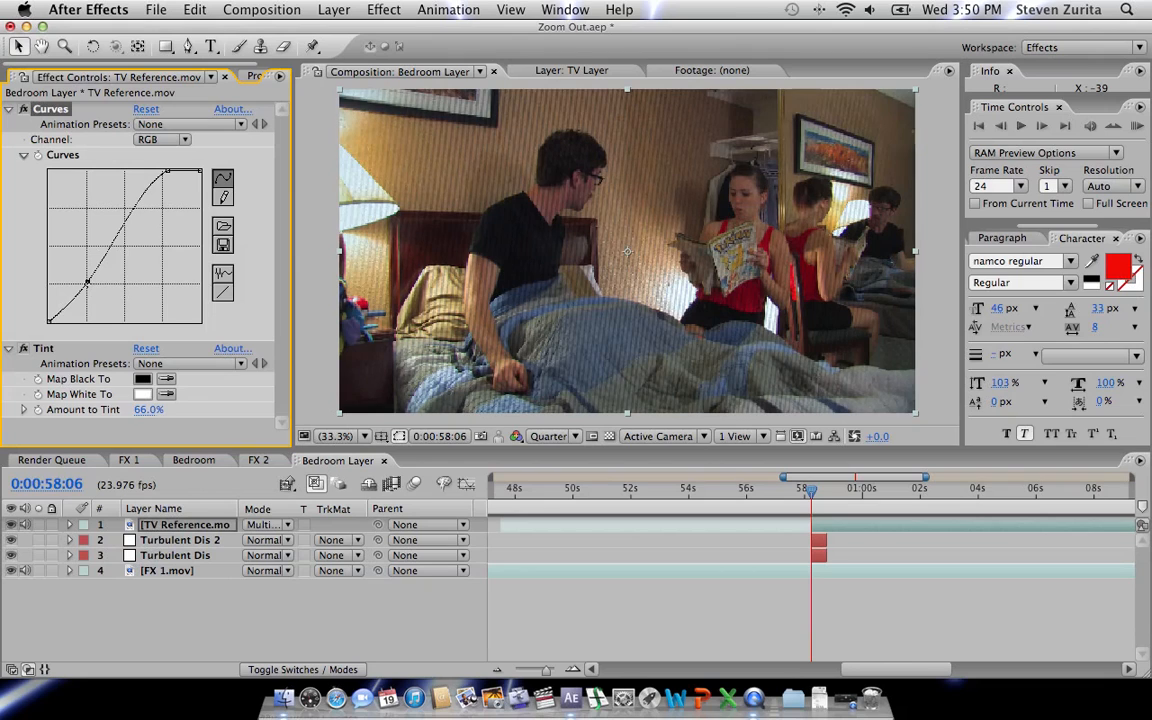
drag(87, 281, 87, 294)
drag(168, 173, 155, 166)
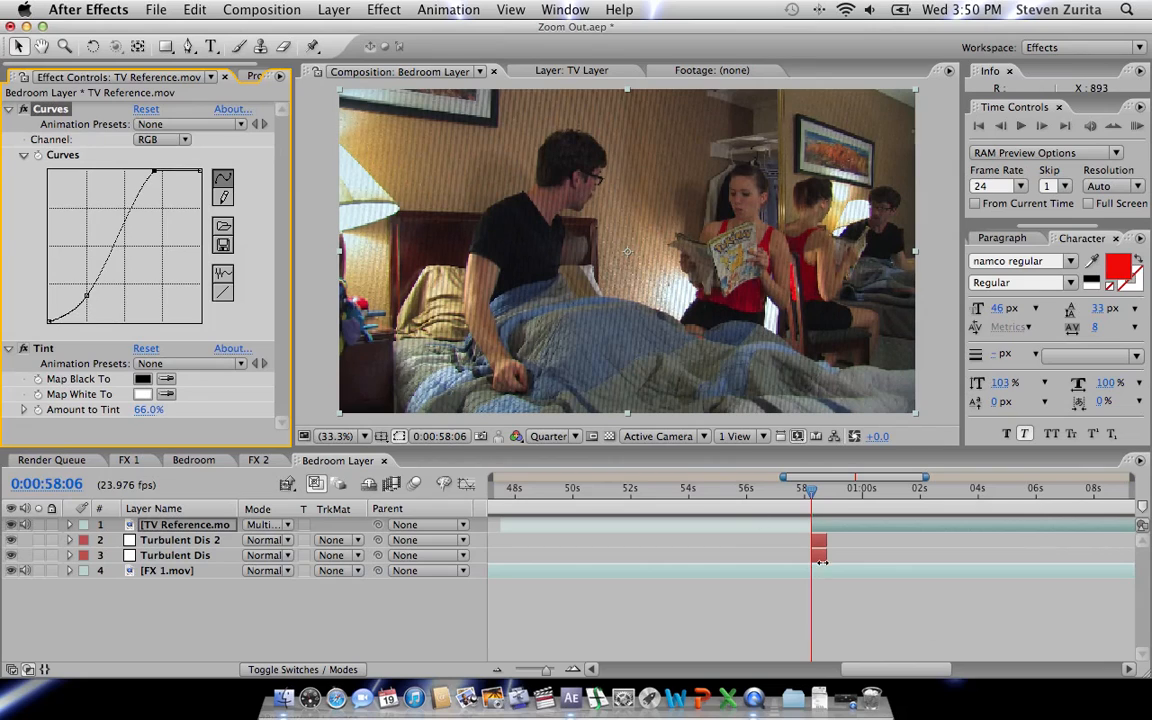
Keyframe TV Reference's opacity from 0% at 0:00:58:06 to 100% at 0:00:58:18.
key(t)
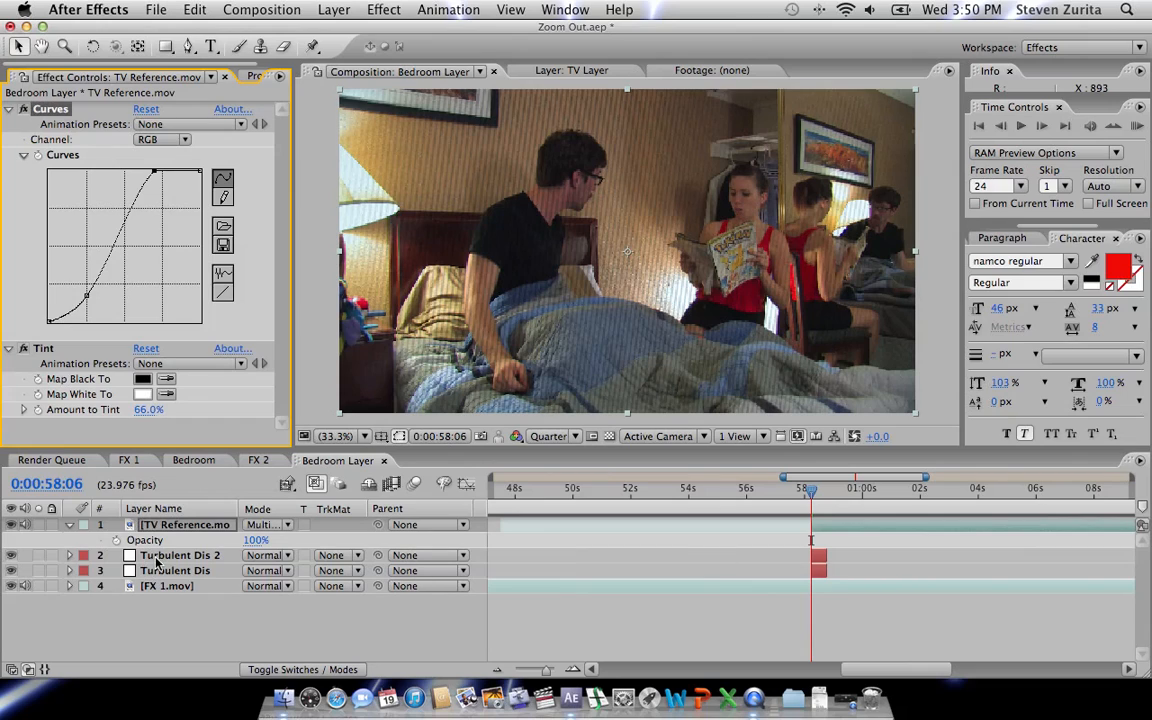
click(116, 540)
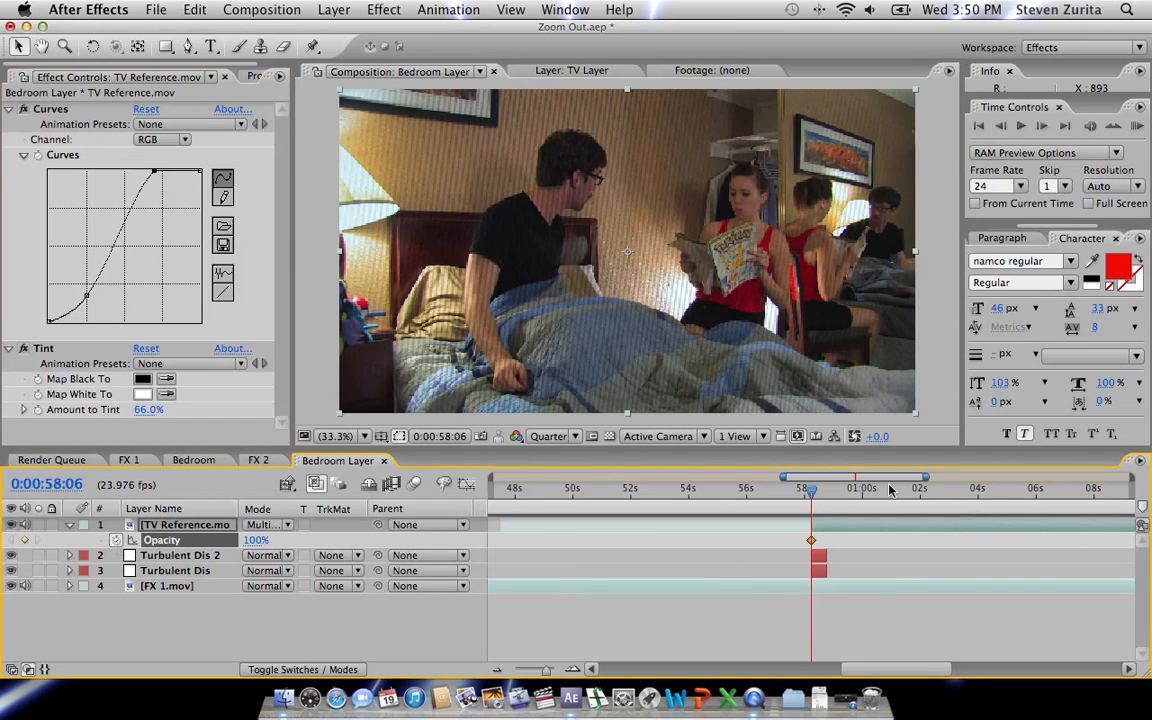
click(825, 497)
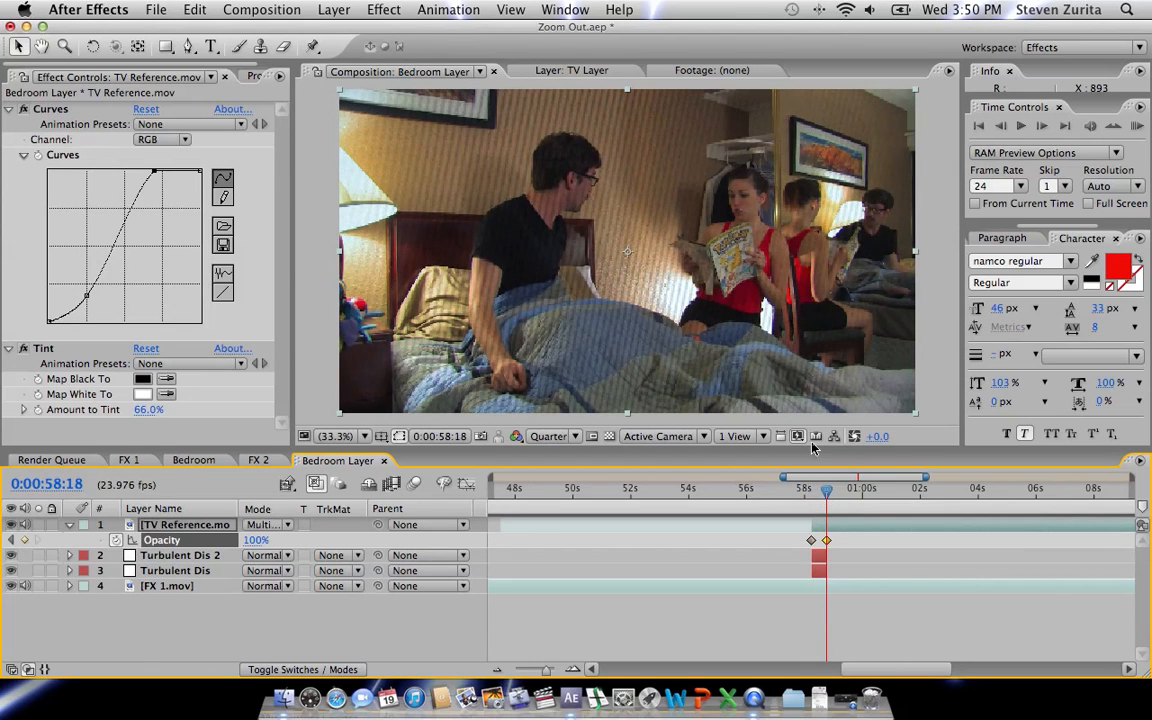
key(j)
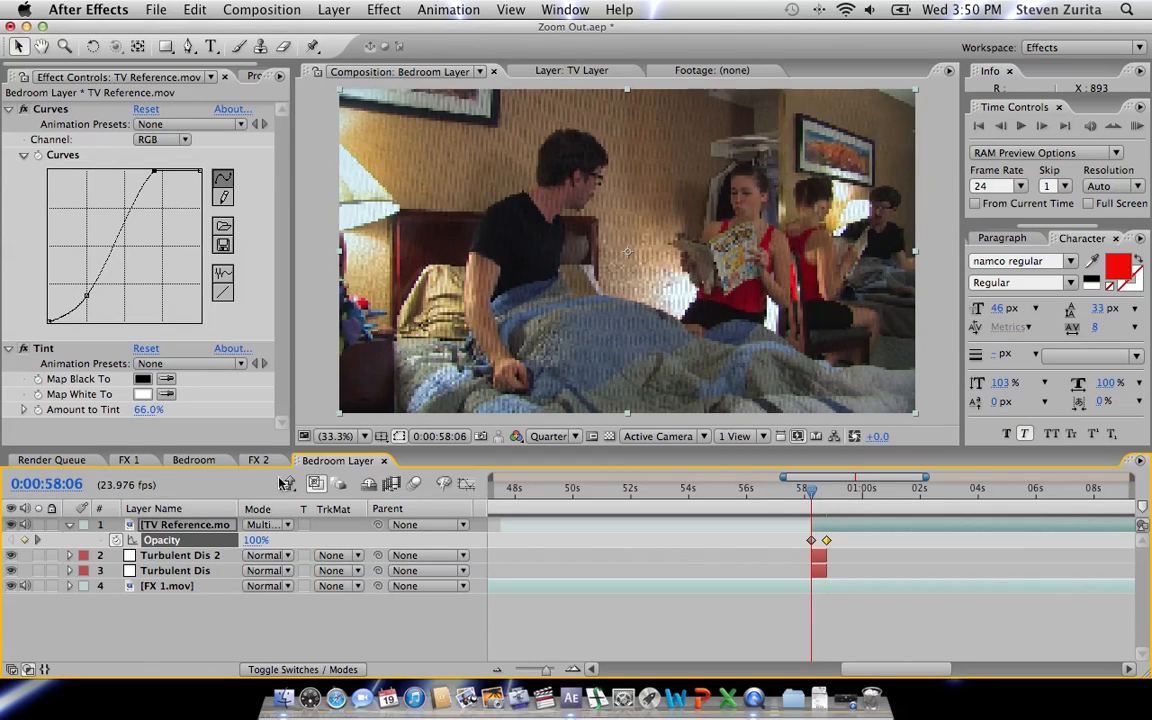
click(256, 540)
text(0)
key(Return)
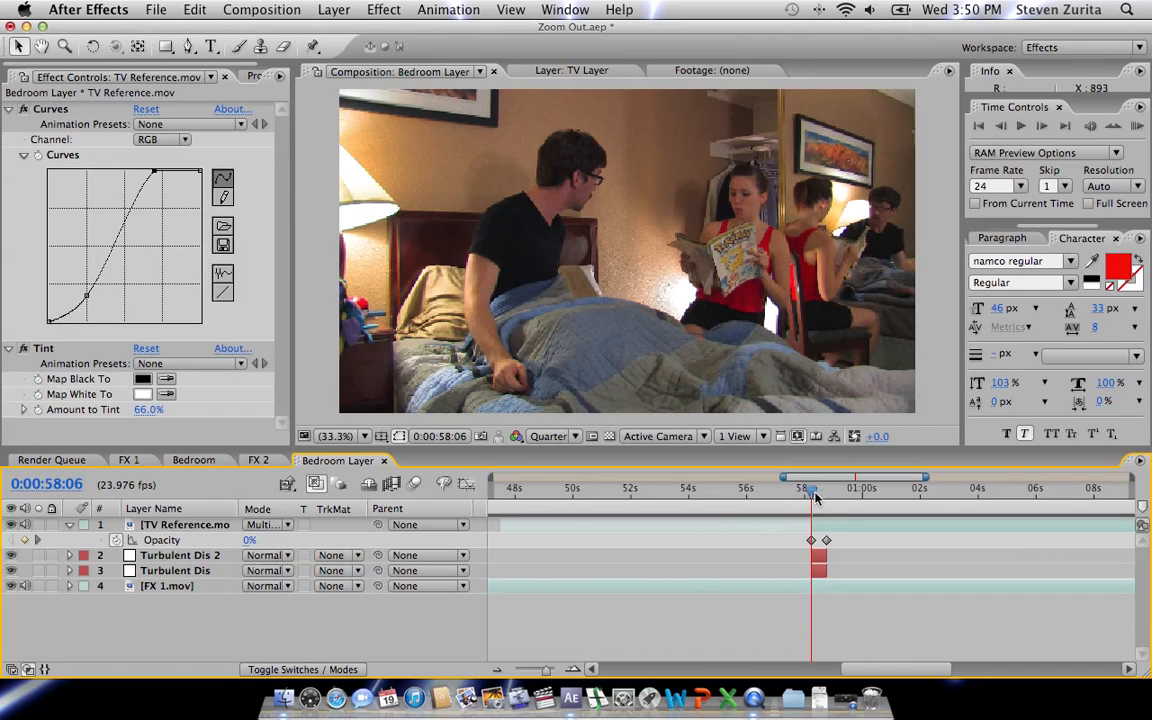
Preview the zoom-out in the FX 2 composition, and slightly lower the highlight point of TV Reference's RGB curve in Bedroom Layer.
drag(815, 497, 857, 497)
click(258, 460)
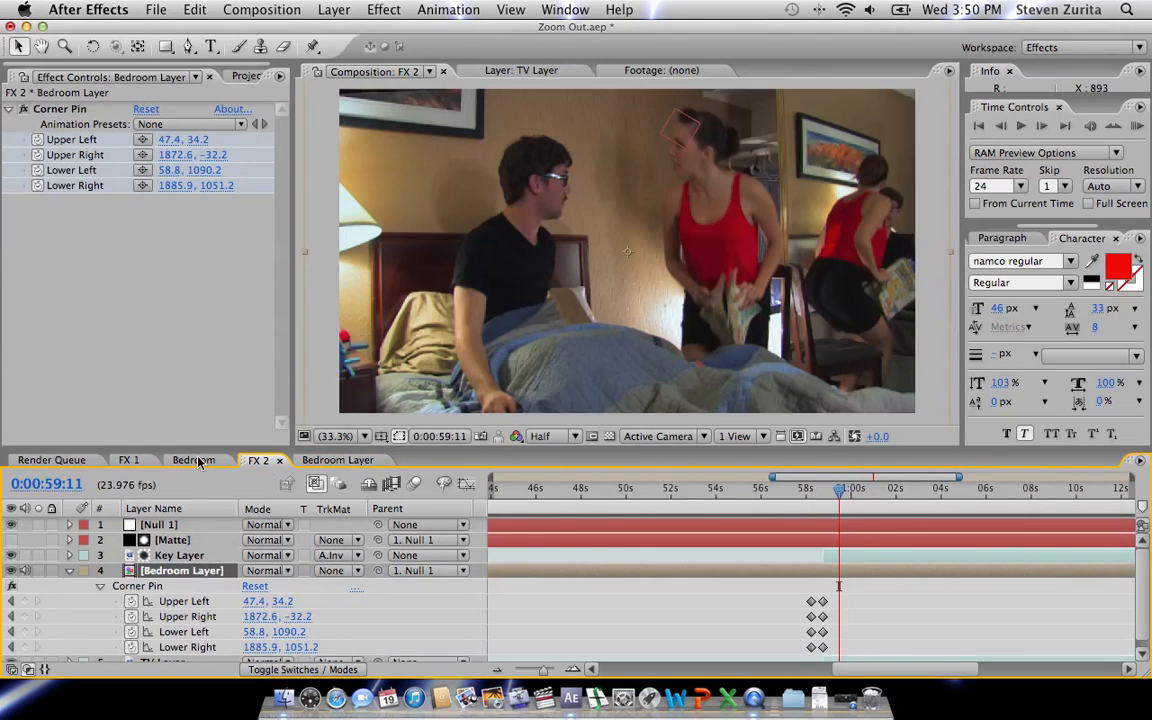
click(800, 499)
key(space)
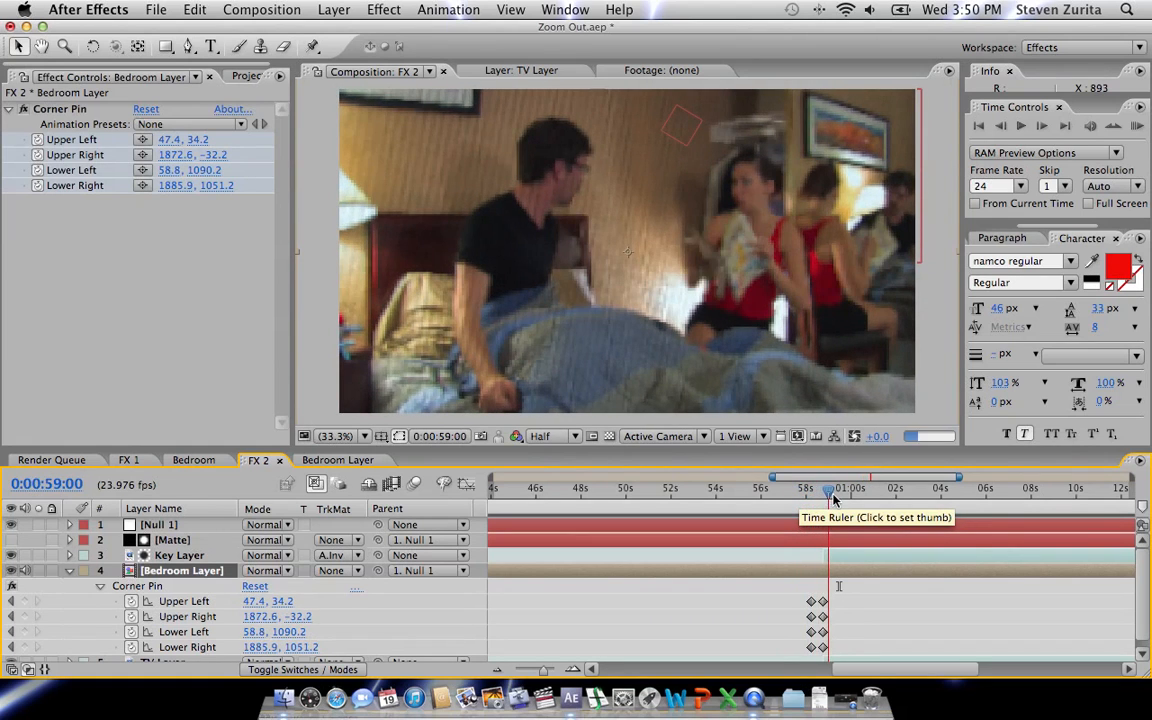
click(868, 497)
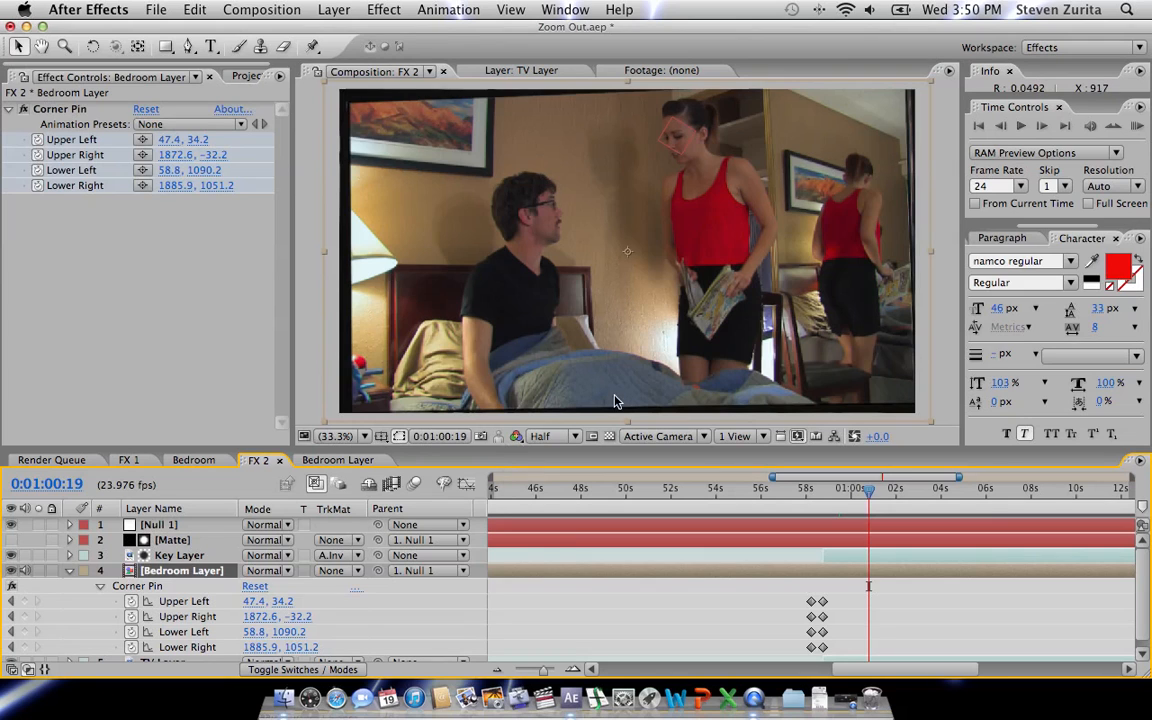
click(340, 461)
click(185, 525)
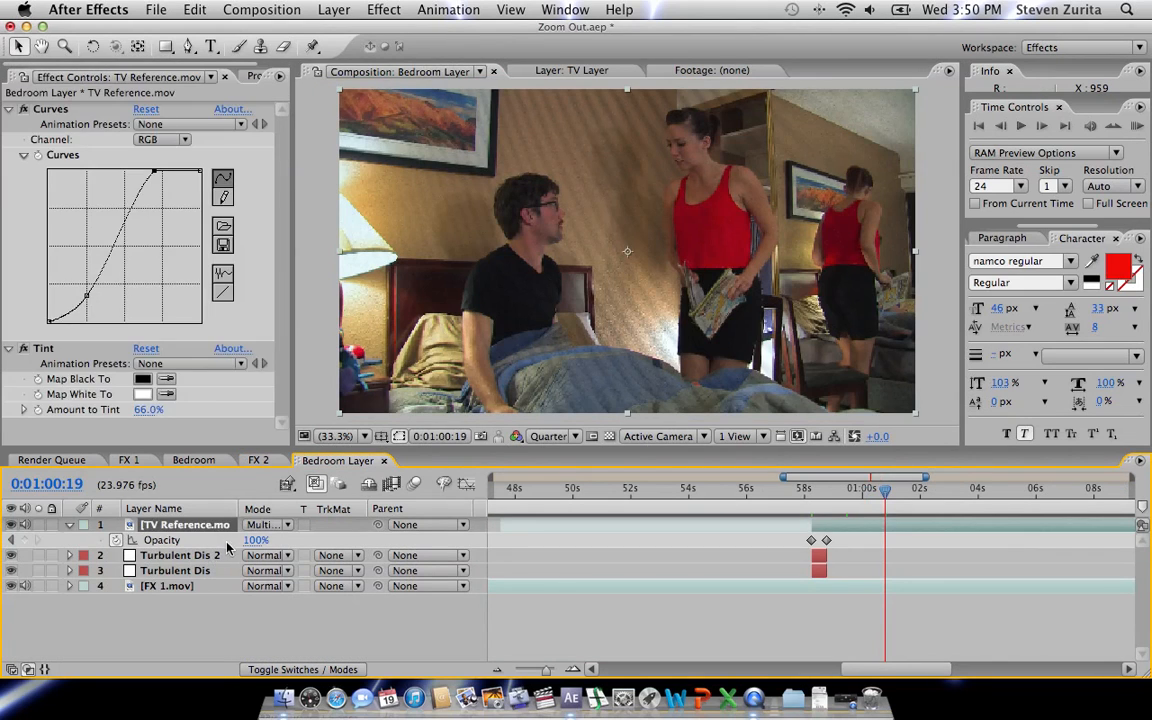
drag(150, 172, 160, 185)
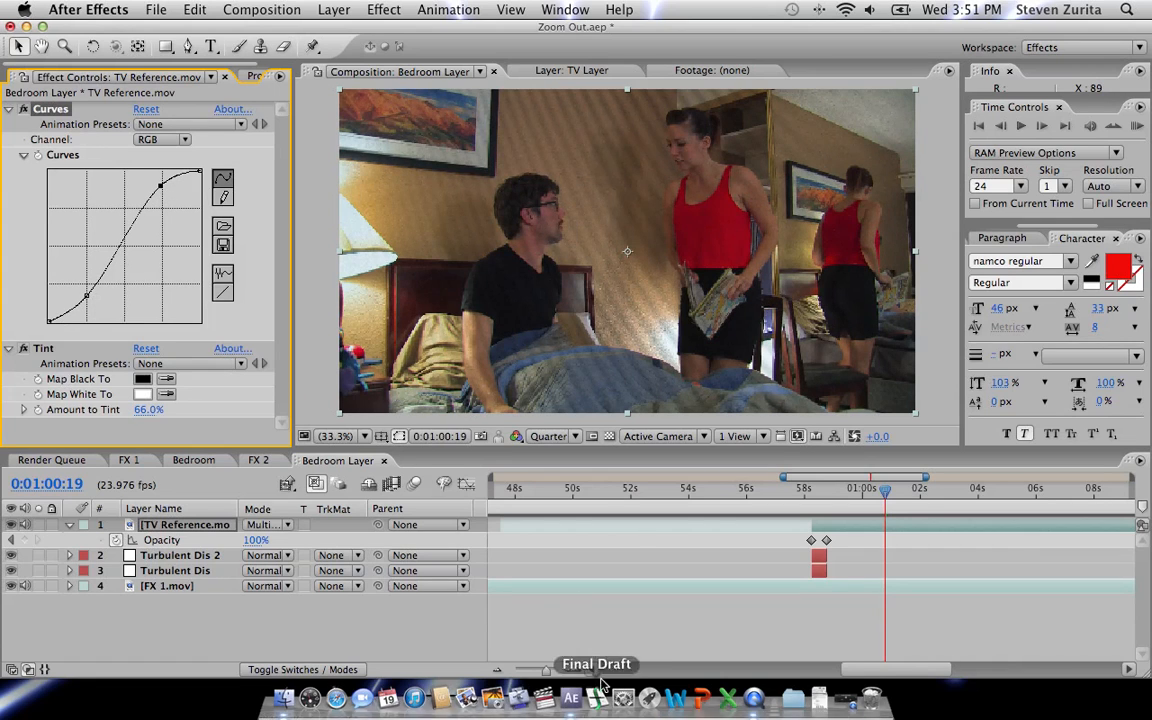
Scrub through the full Bedroom Layer composition, and add an adjustment layer named Exposure to it.
drag(545, 670, 513, 680)
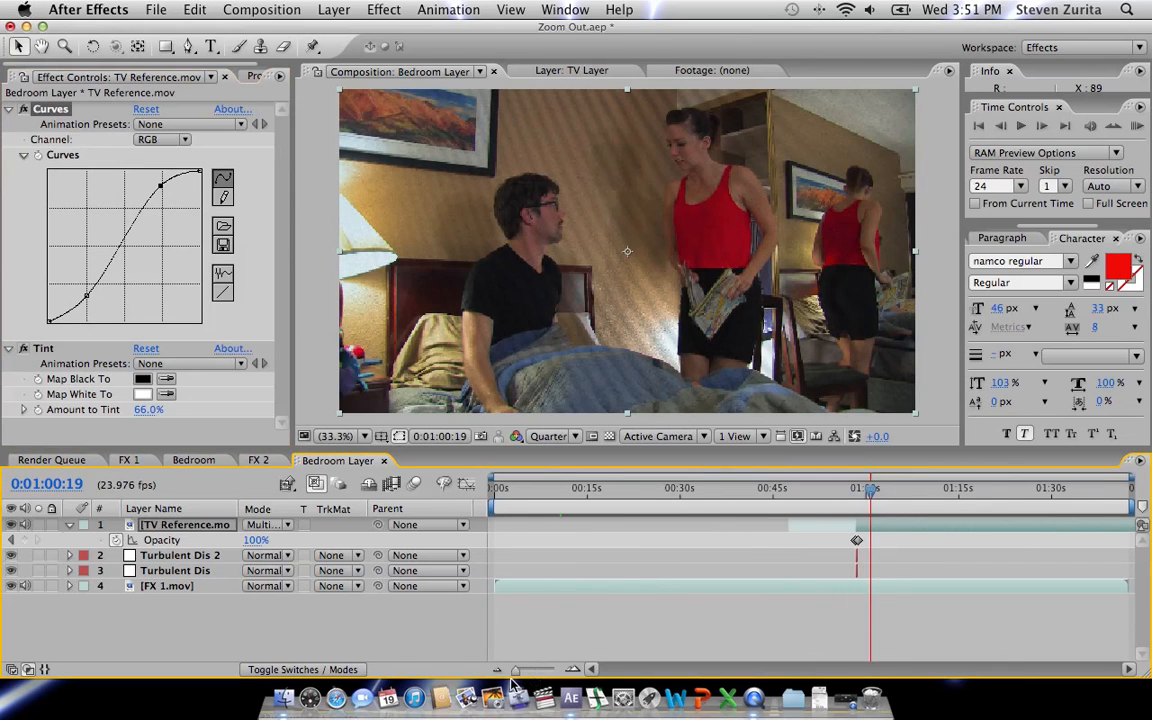
drag(662, 501, 456, 503)
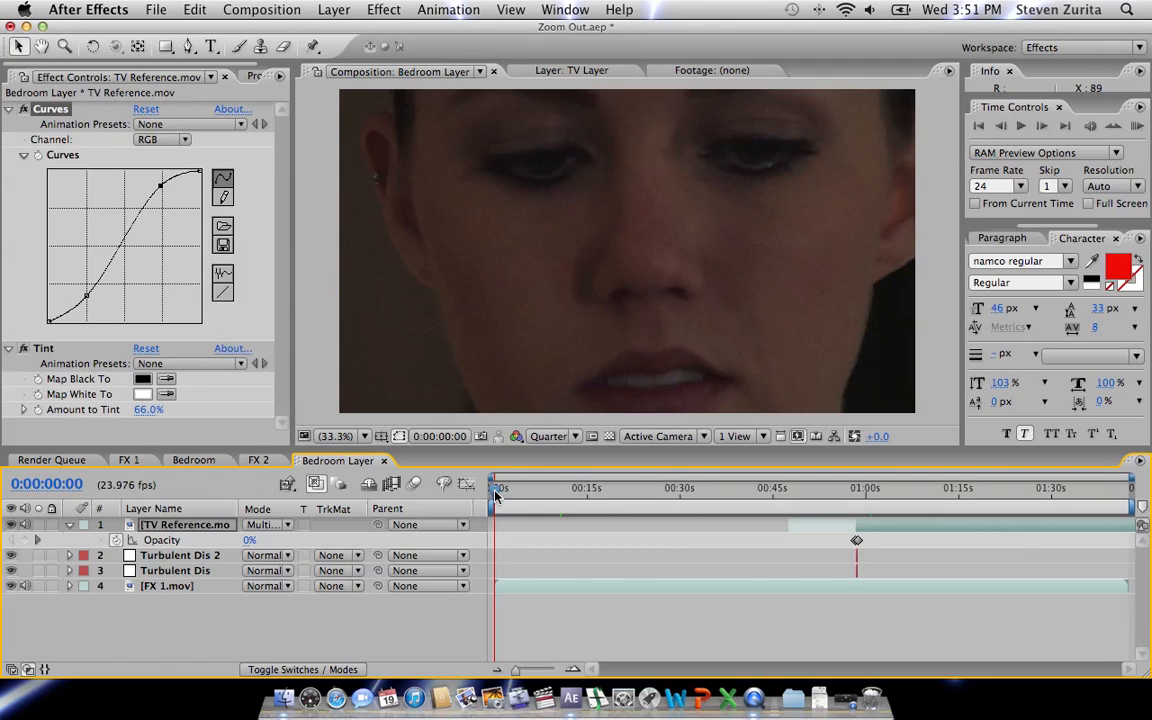
mouse_move(495, 494)
mouse_down()
mouse_move(820, 509)
mouse_move(486, 486)
mouse_up()
drag(869, 494, 842, 497)
key(Home)
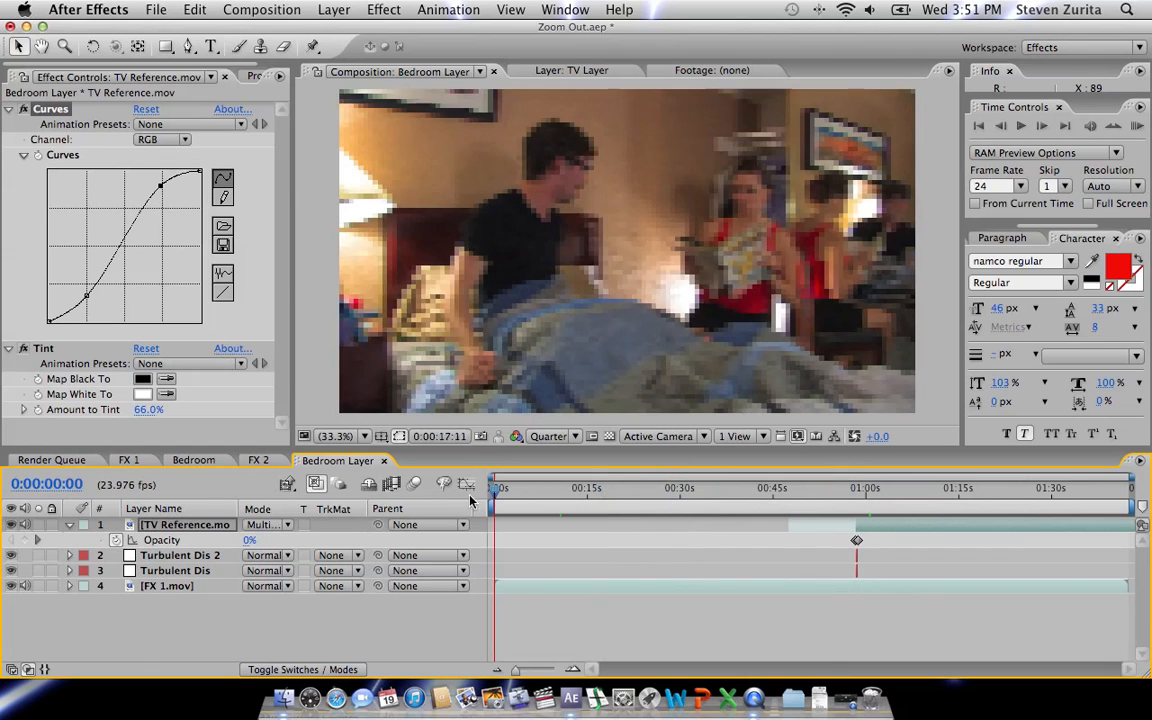
click(334, 9)
mouse_move(340, 31)
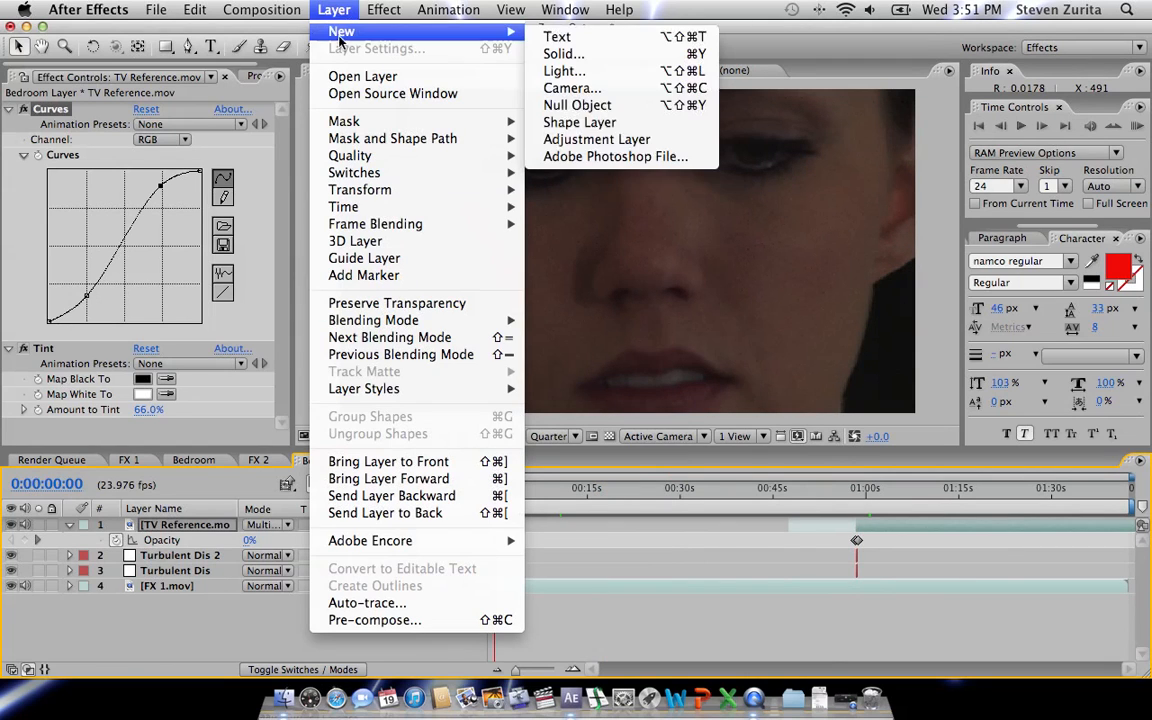
click(603, 142)
key(Return)
text(Ex)
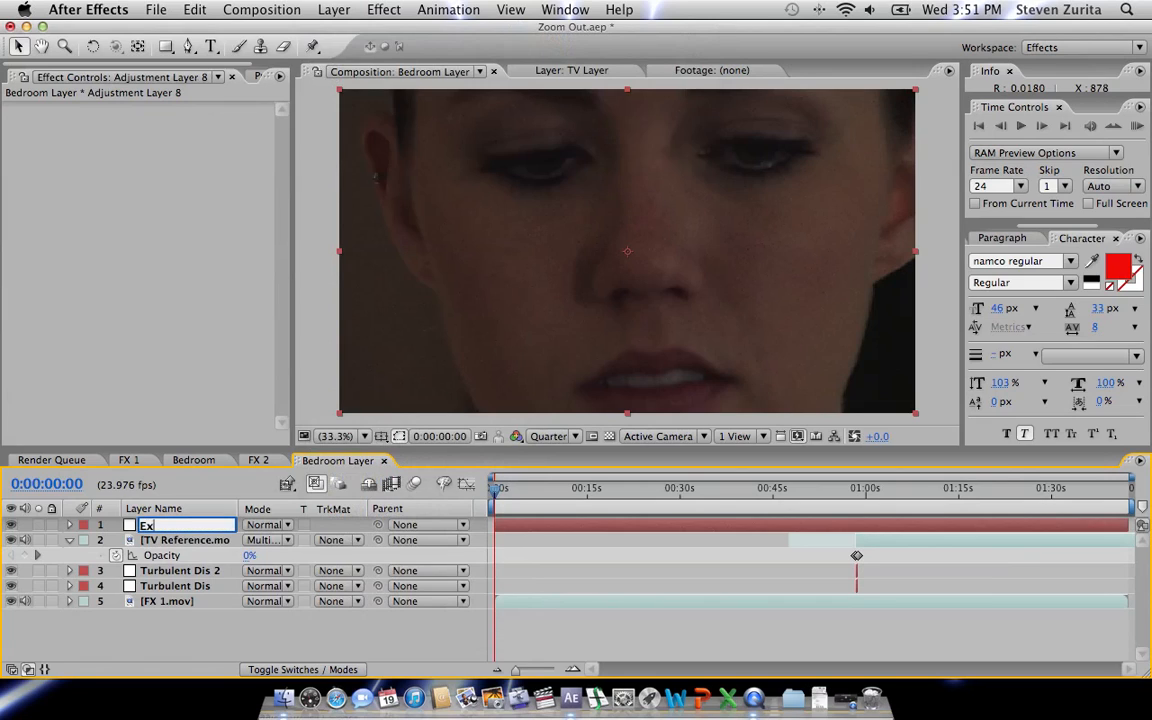
text(posure)
Rename the Turbulent Dis 2 adjustment layer as Static.
click(190, 570)
key(Return)
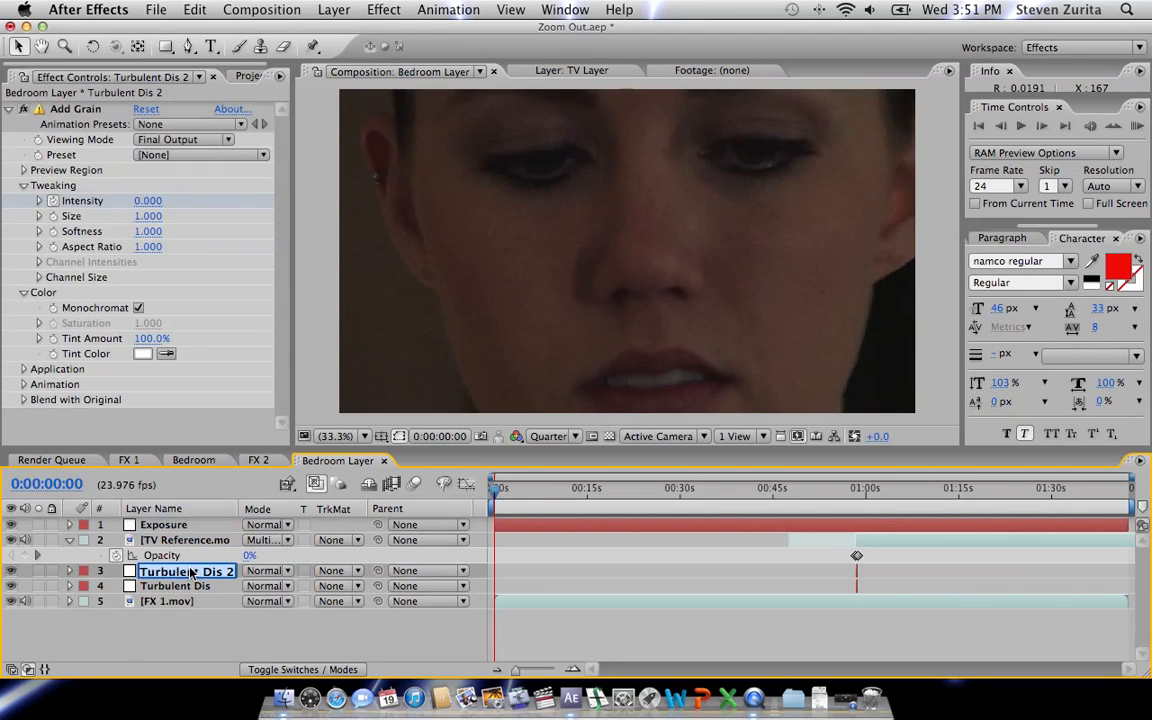
text(Static)
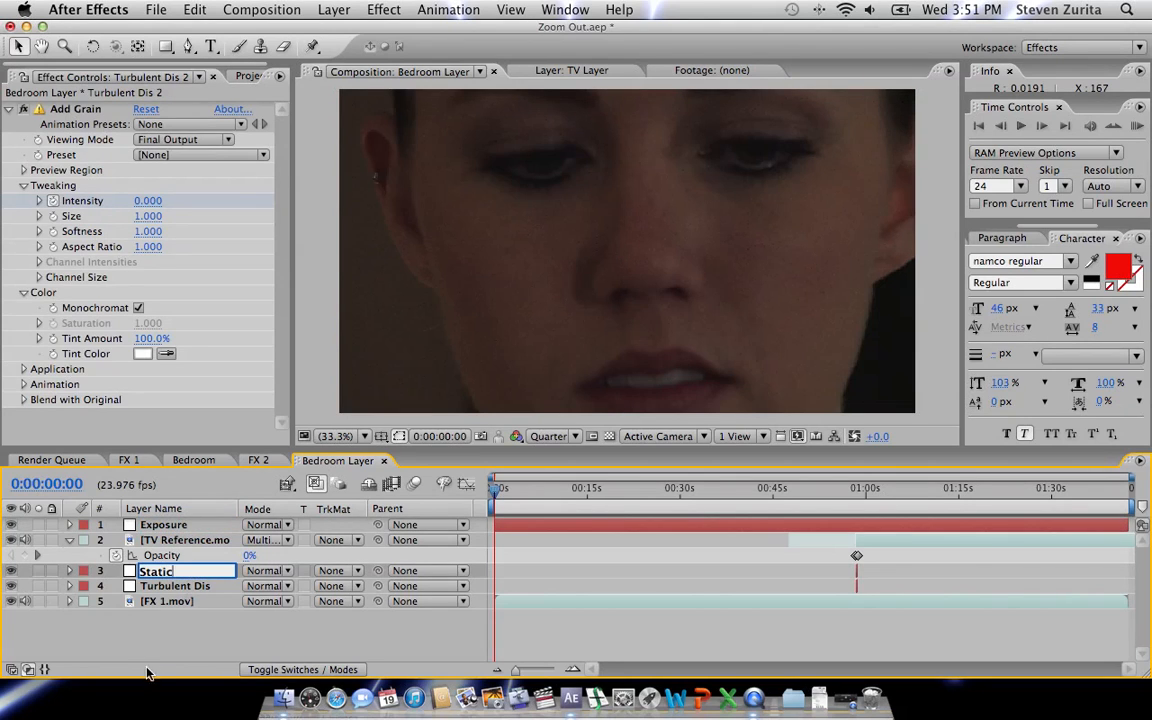
key(Return)
Place the Exposure layer directly above FX 1.mov and apply the Exposure color correction effect to it with an exposure of 2.50.
drag(150, 524, 150, 599)
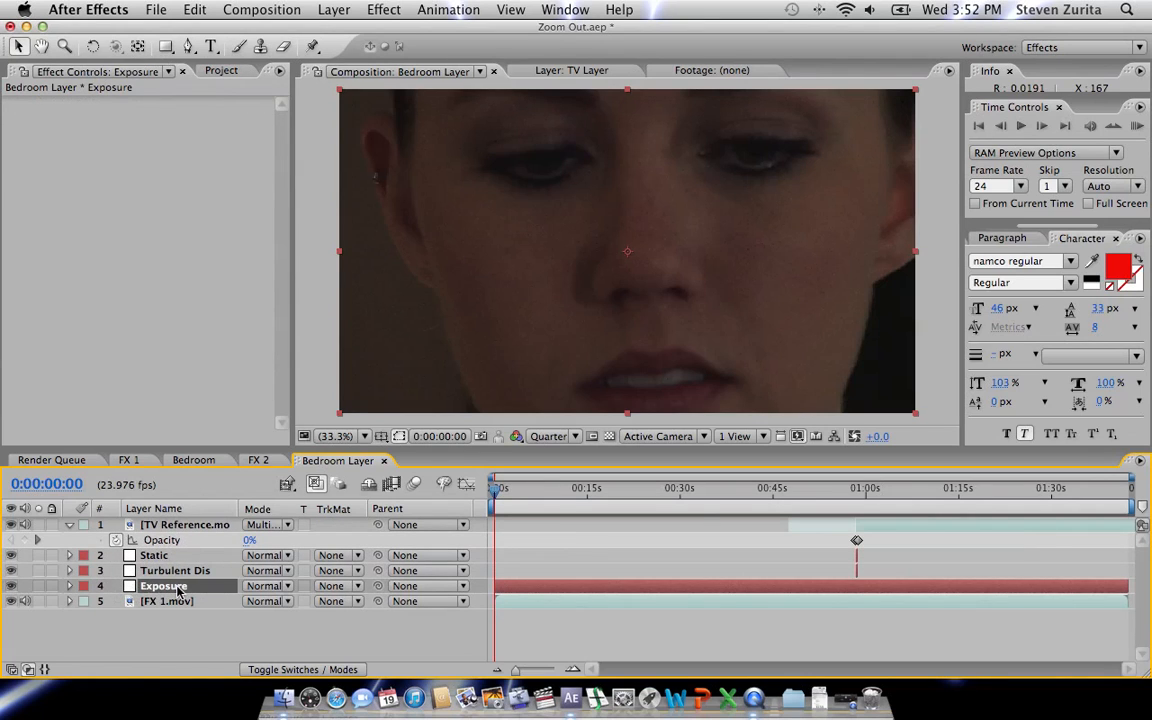
click(383, 9)
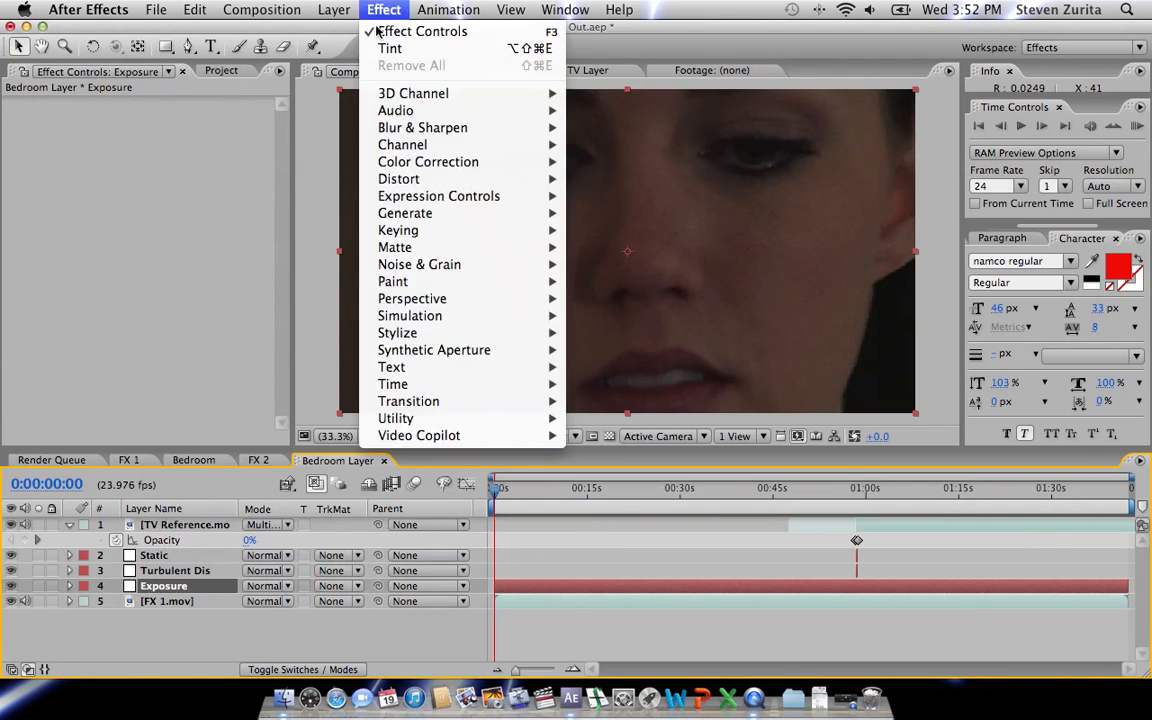
mouse_move(430, 161)
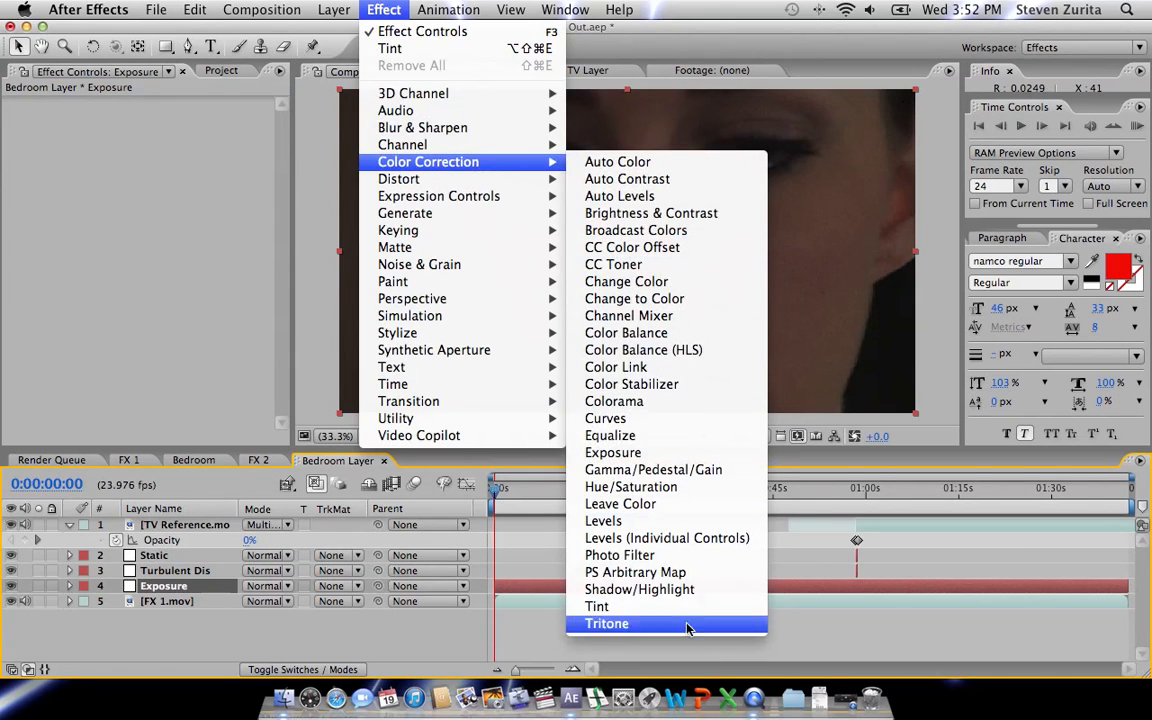
click(620, 452)
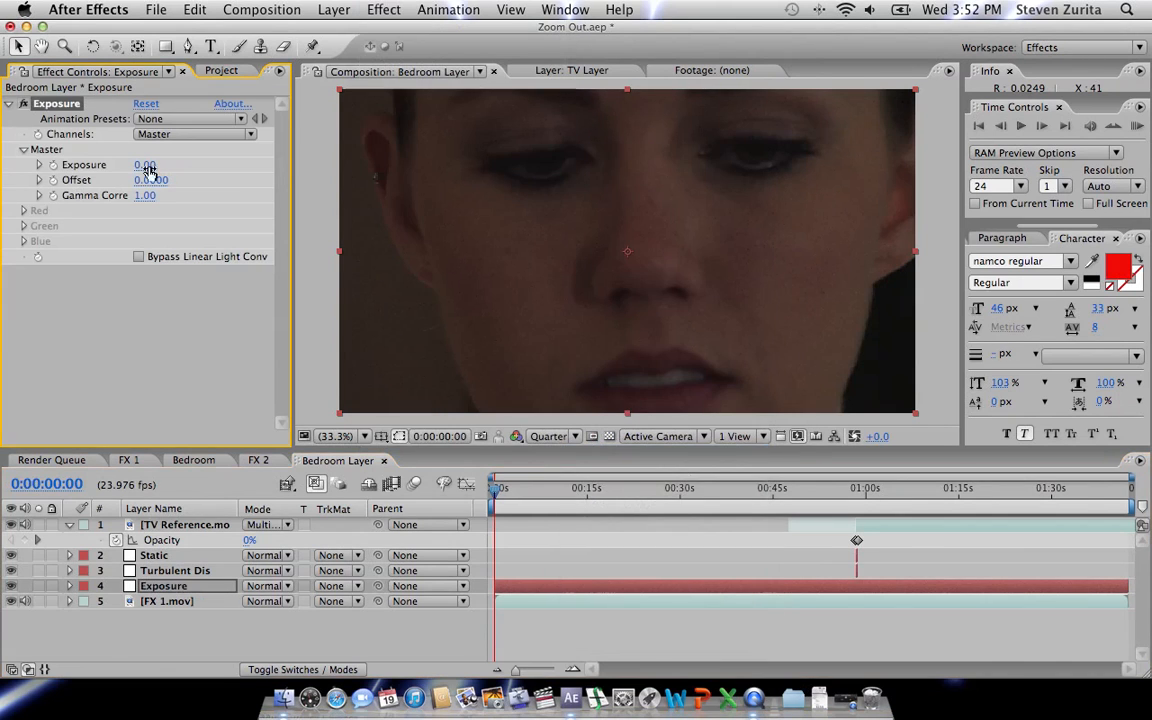
drag(145, 165, 168, 164)
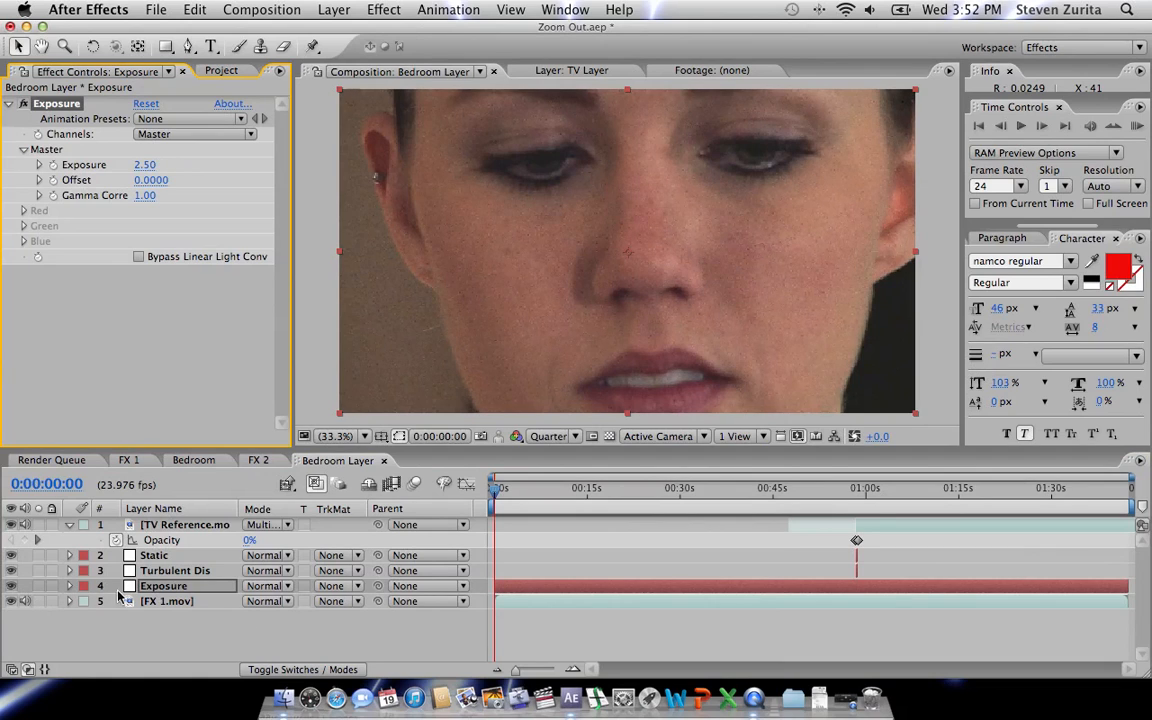
Keyframe the Exposure layer's opacity from 100% at 0:00:00:00 to 0% at 0:00:58:06.
key(t)
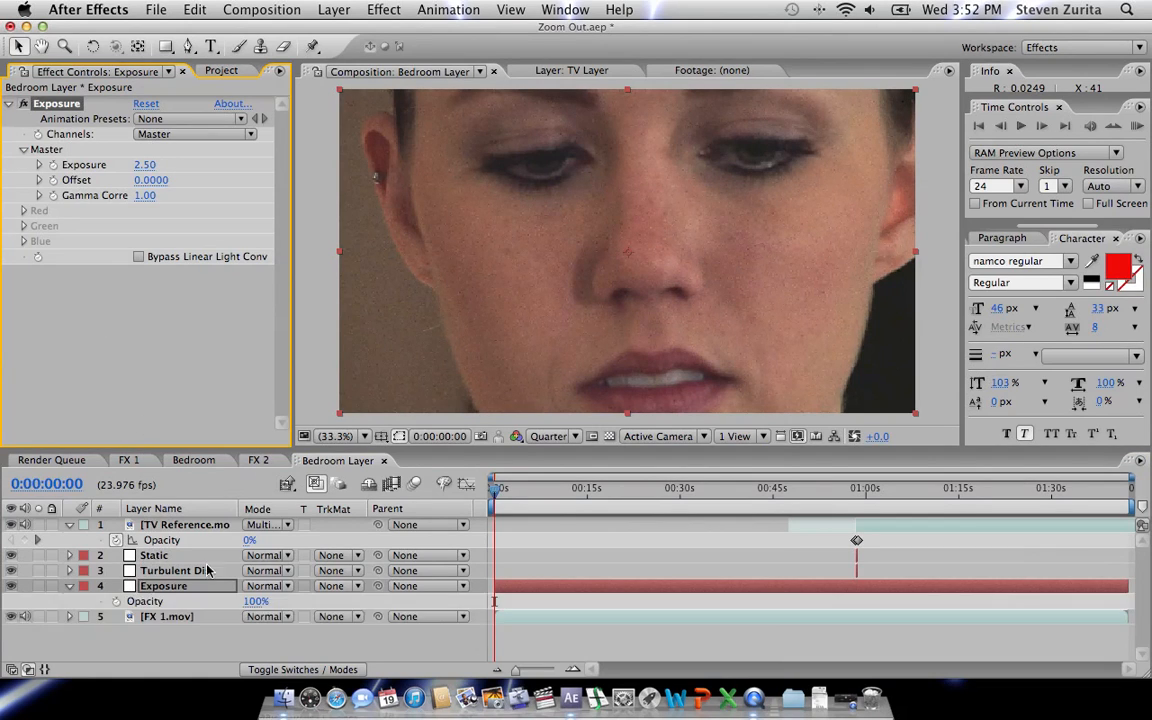
click(116, 601)
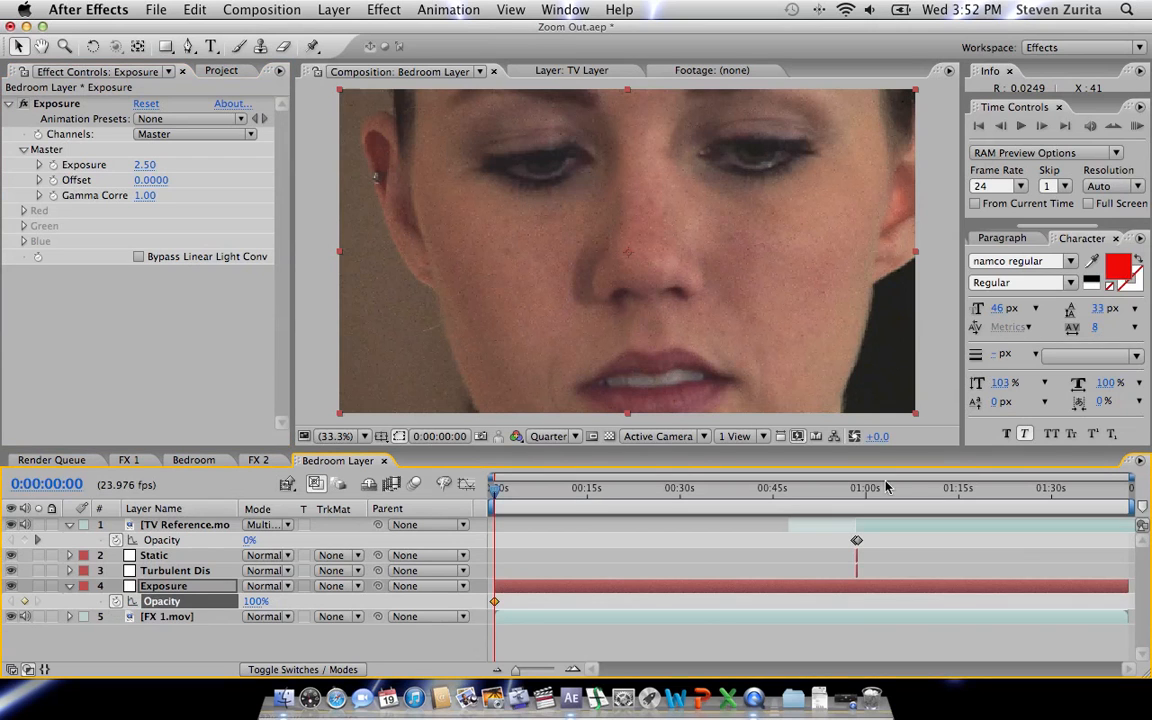
drag(862, 492, 856, 497)
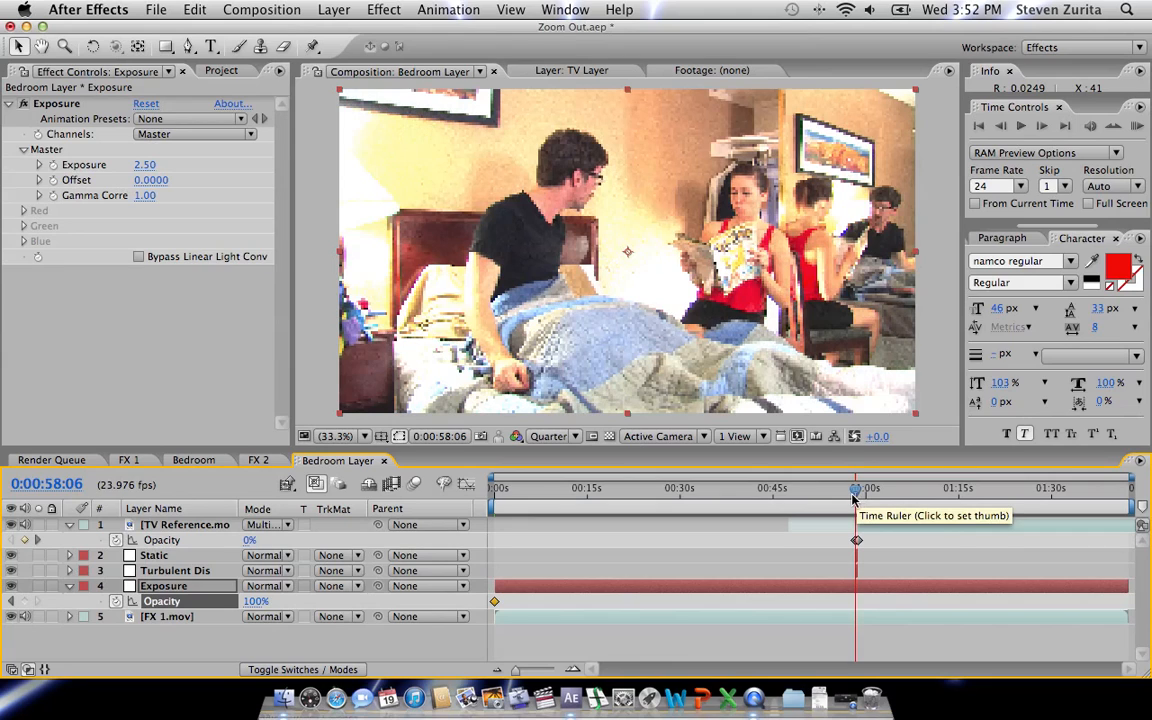
click(255, 601)
text(0)
key(Return)
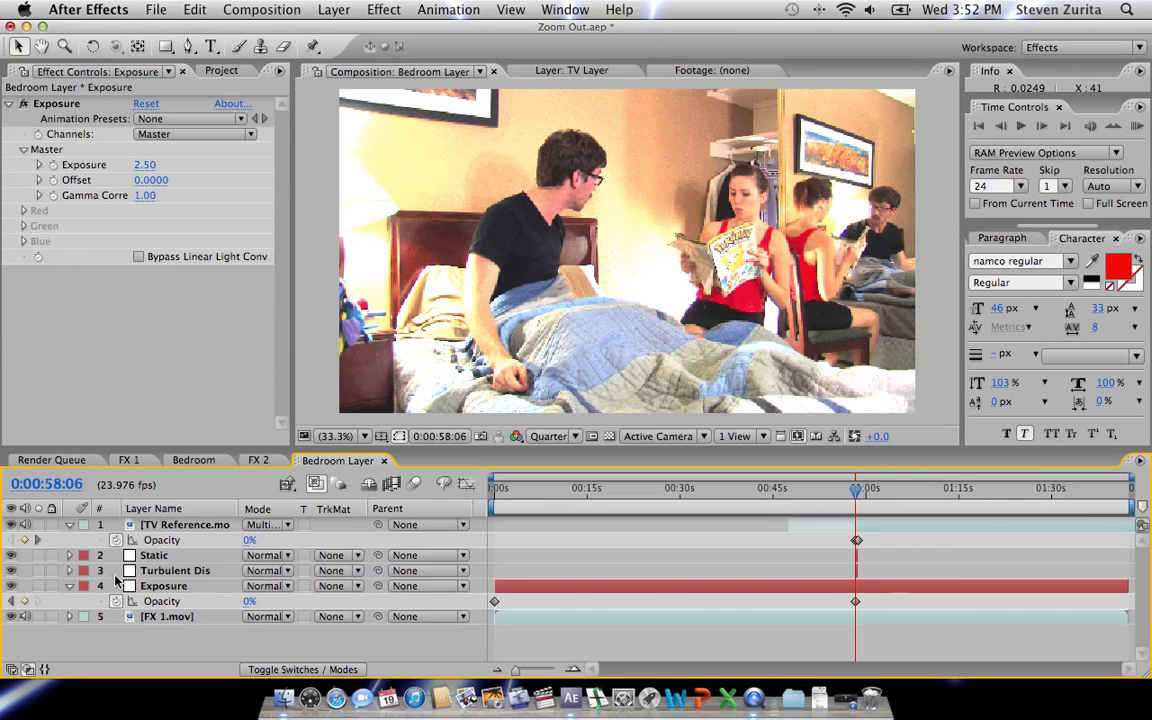
Try an exposure of 2.00 in the Exposure effect, checking the brightness fade from the start up to 0:00:51:18.
click(513, 500)
drag(522, 500, 437, 509)
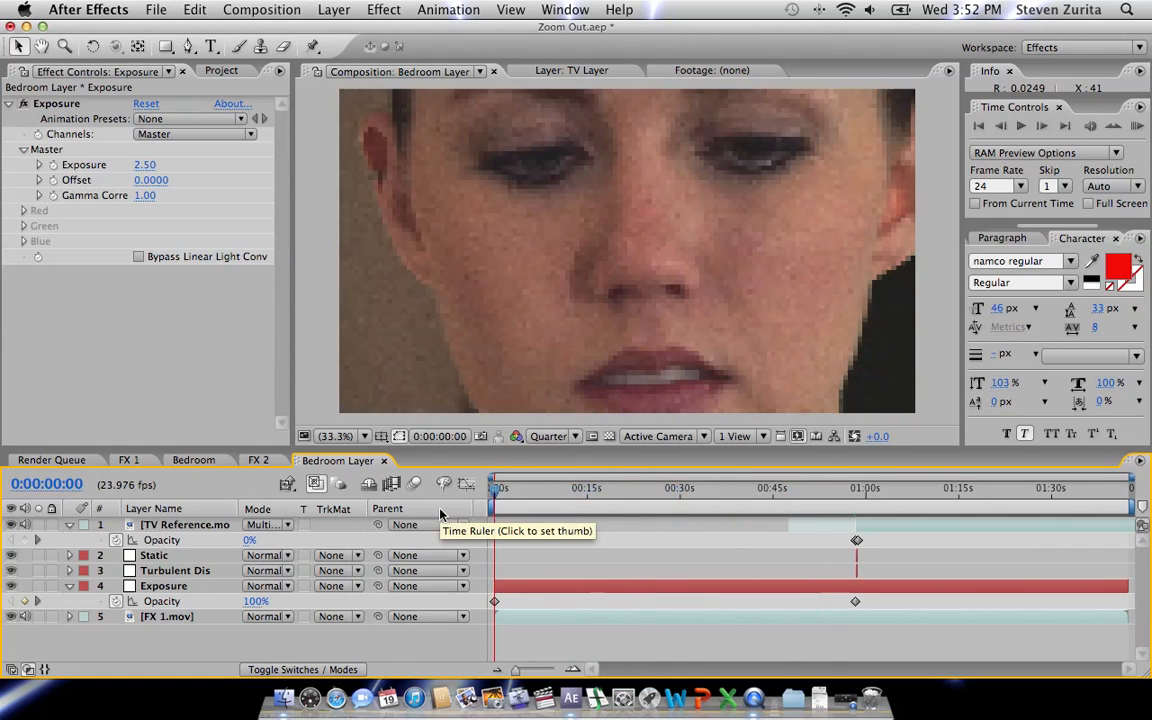
click(145, 166)
text(2)
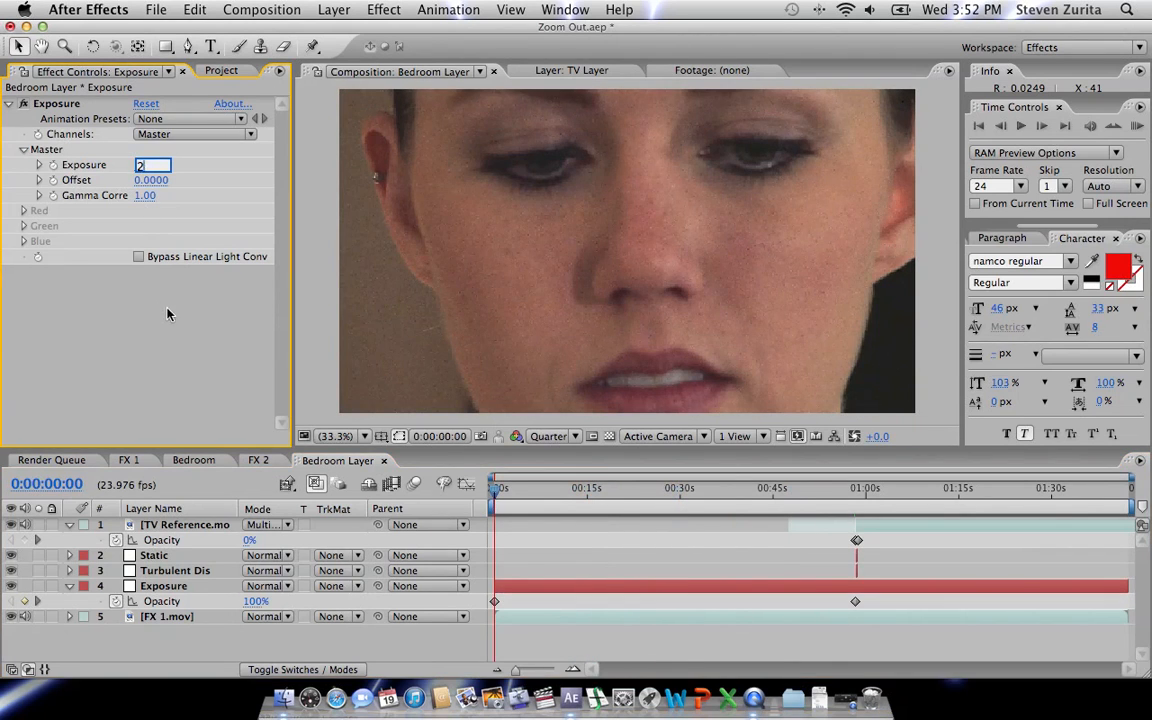
click(154, 314)
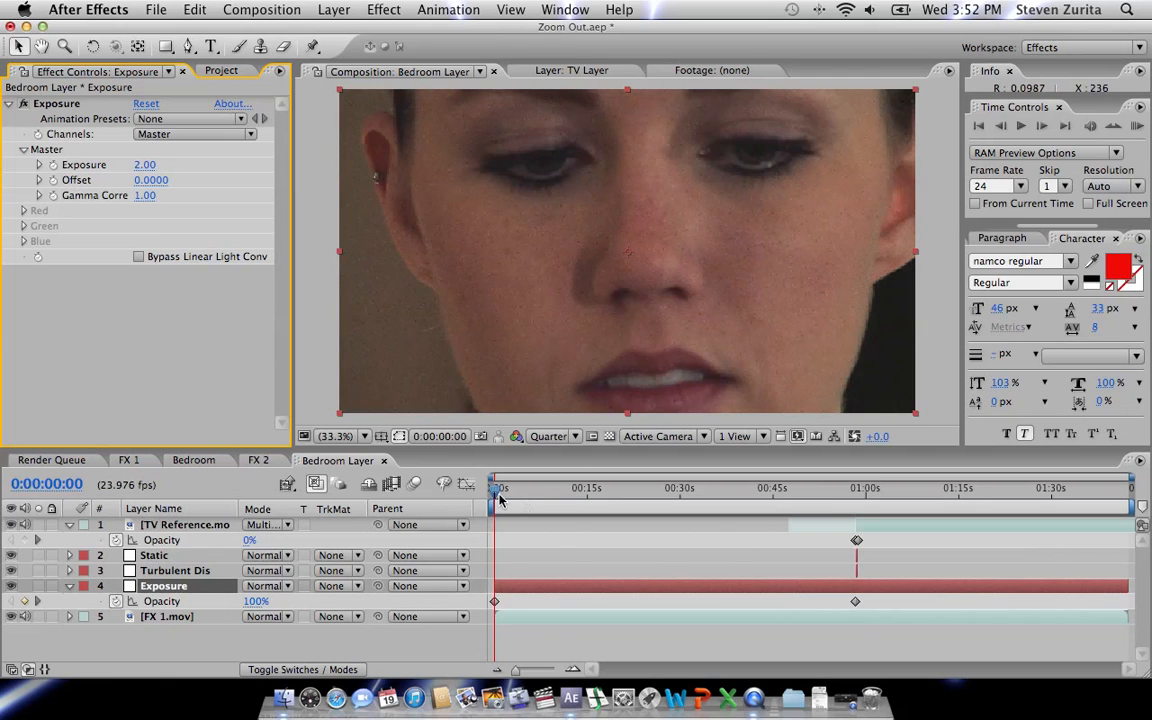
drag(499, 492, 825, 532)
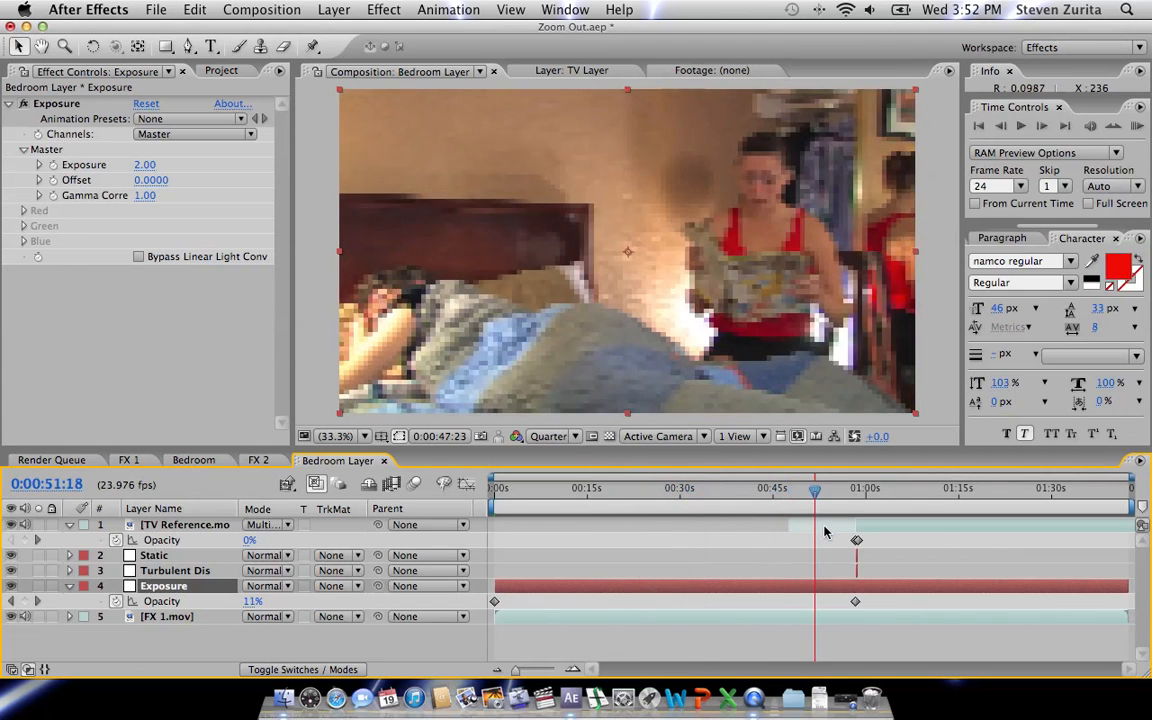
Set the Exposure effect's exposure to 1.70 and check the fade through to 0:00:58:06.
key(Home)
click(145, 164)
text(1.7)
key(Return)
click(558, 489)
drag(568, 511, 855, 536)
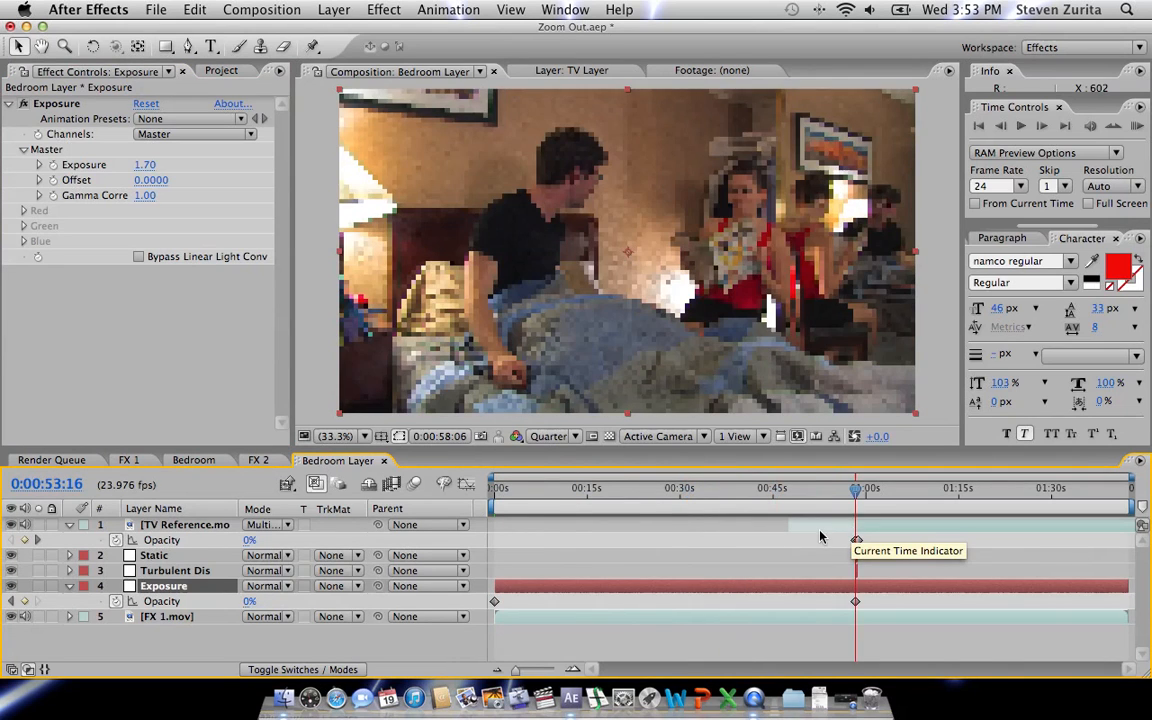
Apply a Hue/Saturation color correction effect to the Exposure layer with a Master Saturation of 10, judging it at 0:00:00:00.
key(Home)
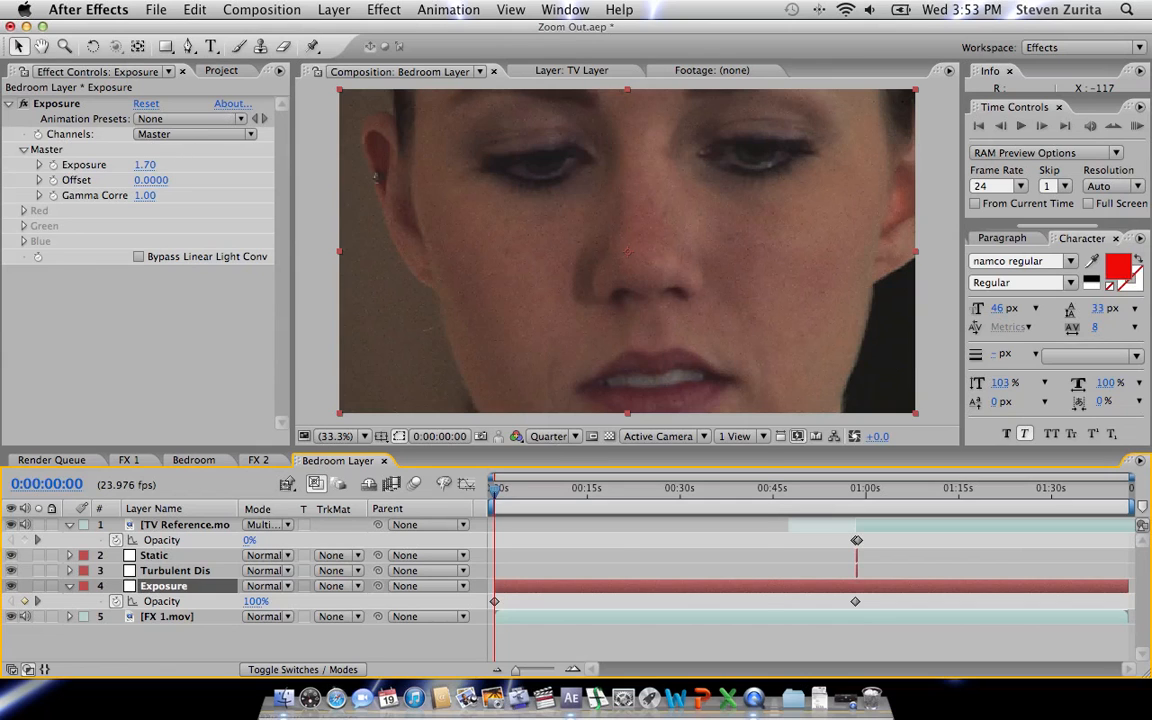
click(384, 9)
mouse_move(407, 165)
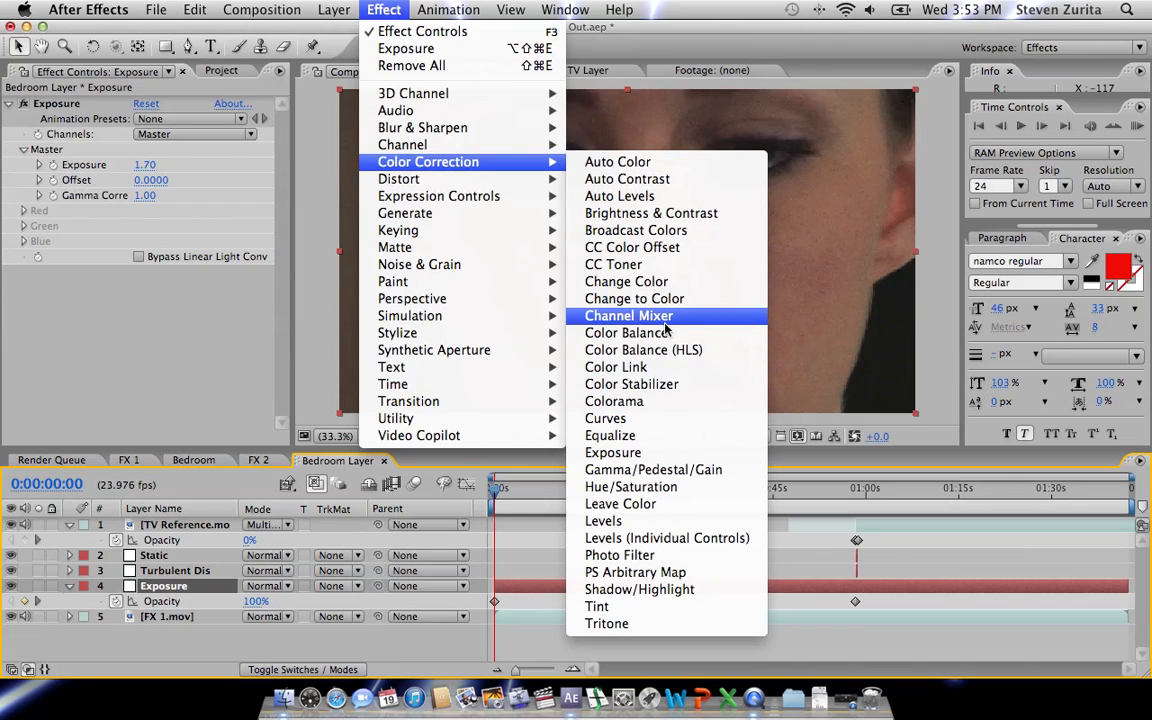
click(632, 487)
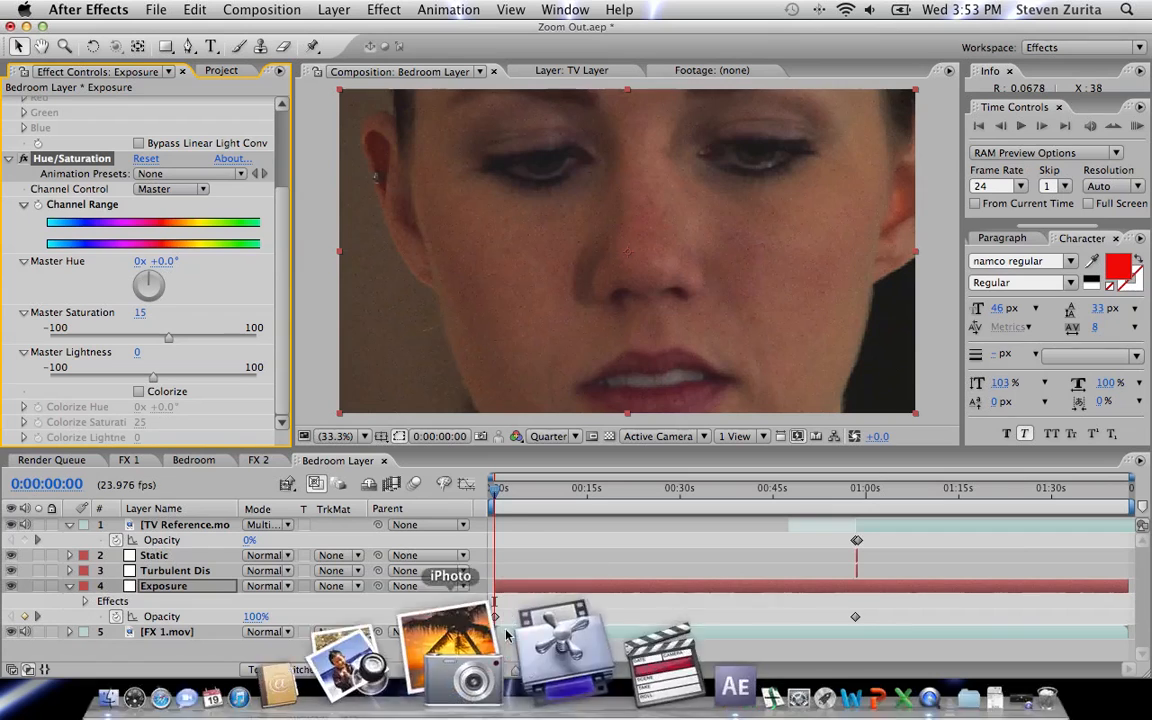
mouse_move(492, 495)
mouse_down()
mouse_move(564, 492)
mouse_move(612, 507)
mouse_move(480, 502)
mouse_up()
click(138, 314)
text(10)
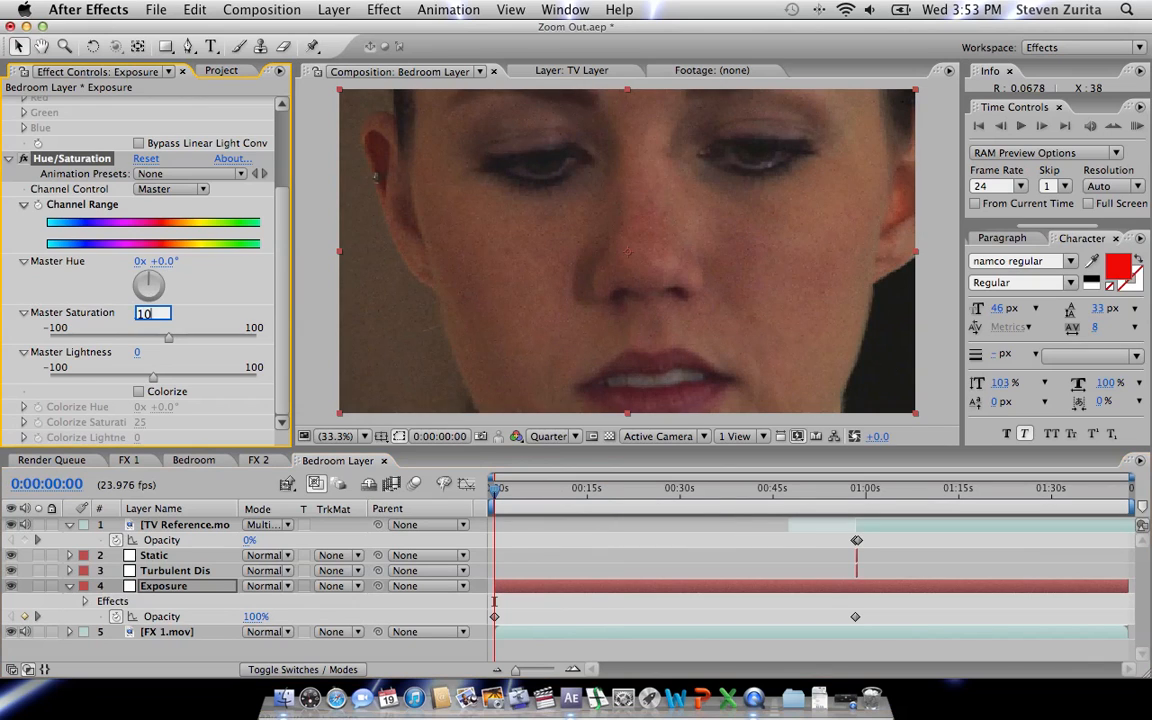
Ease the Exposure layer's closing 0% opacity keyframe near 0:00:58:07.
drag(496, 496, 856, 515)
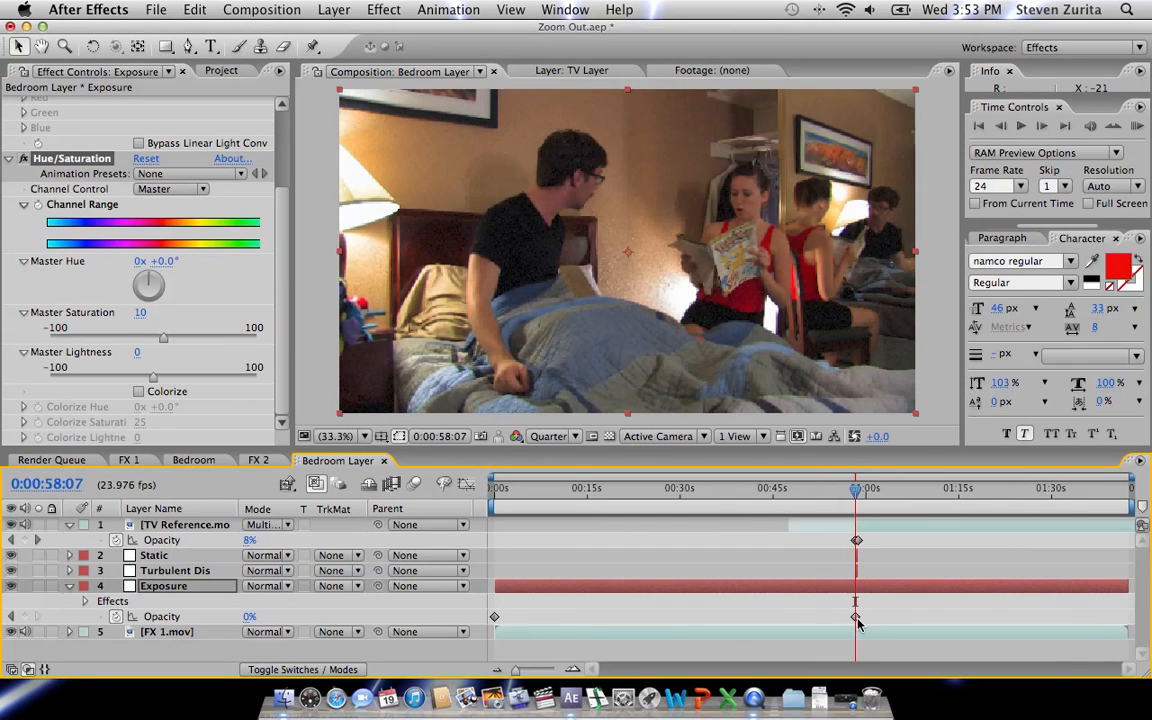
right_click(857, 617)
mouse_move(930, 660)
click(764, 559)
Trim the end of the Exposure layer to 0:01:00:12 and collapse its properties.
click(869, 502)
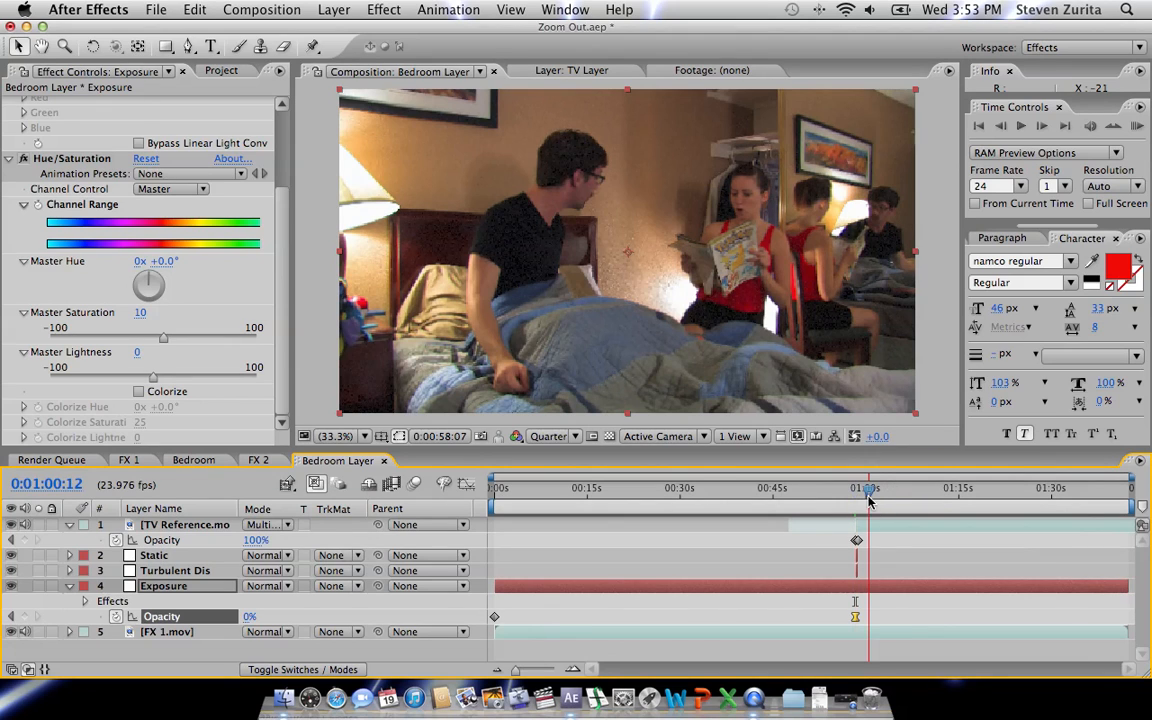
key(alt+bracketright)
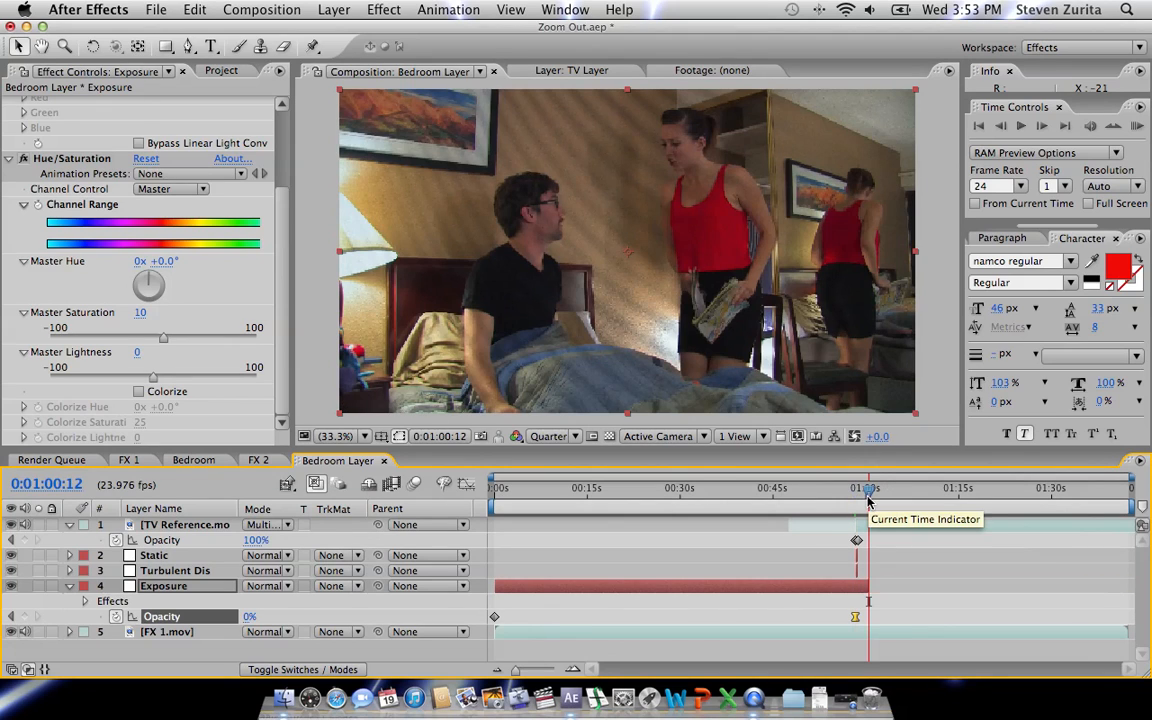
click(69, 587)
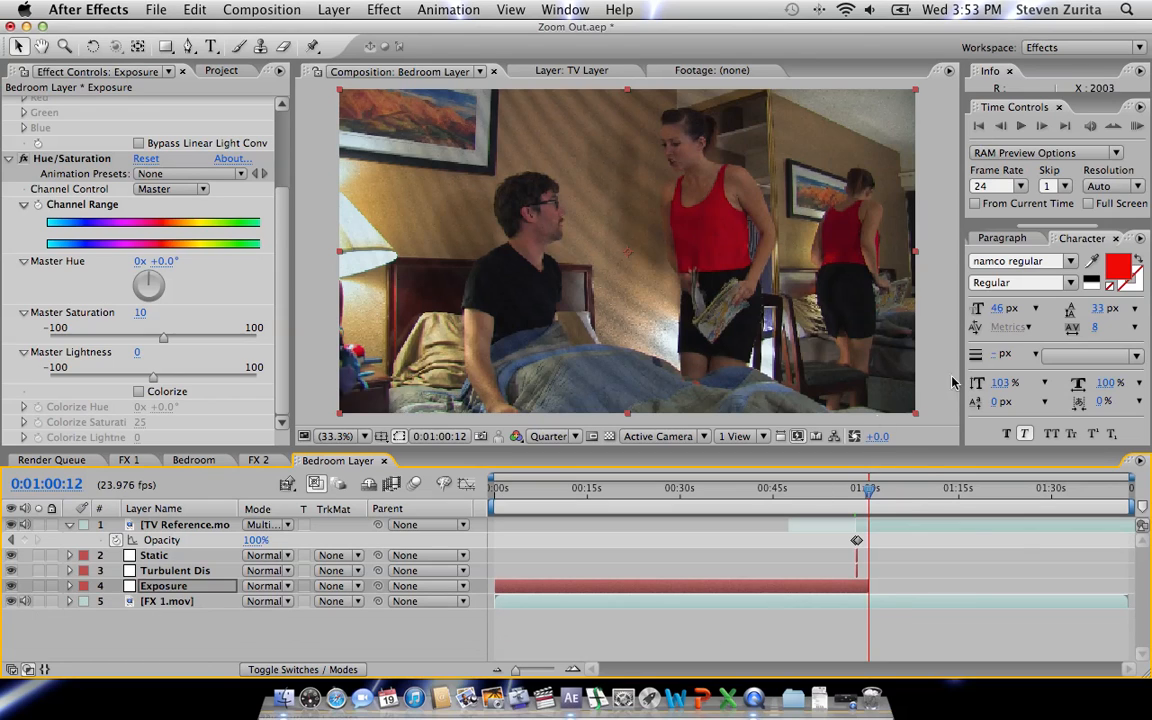
Enable time remapping on the TV Reference.mov layer and add a Time Remap keyframe at 0:01:01:15.
drag(893, 500, 1012, 496)
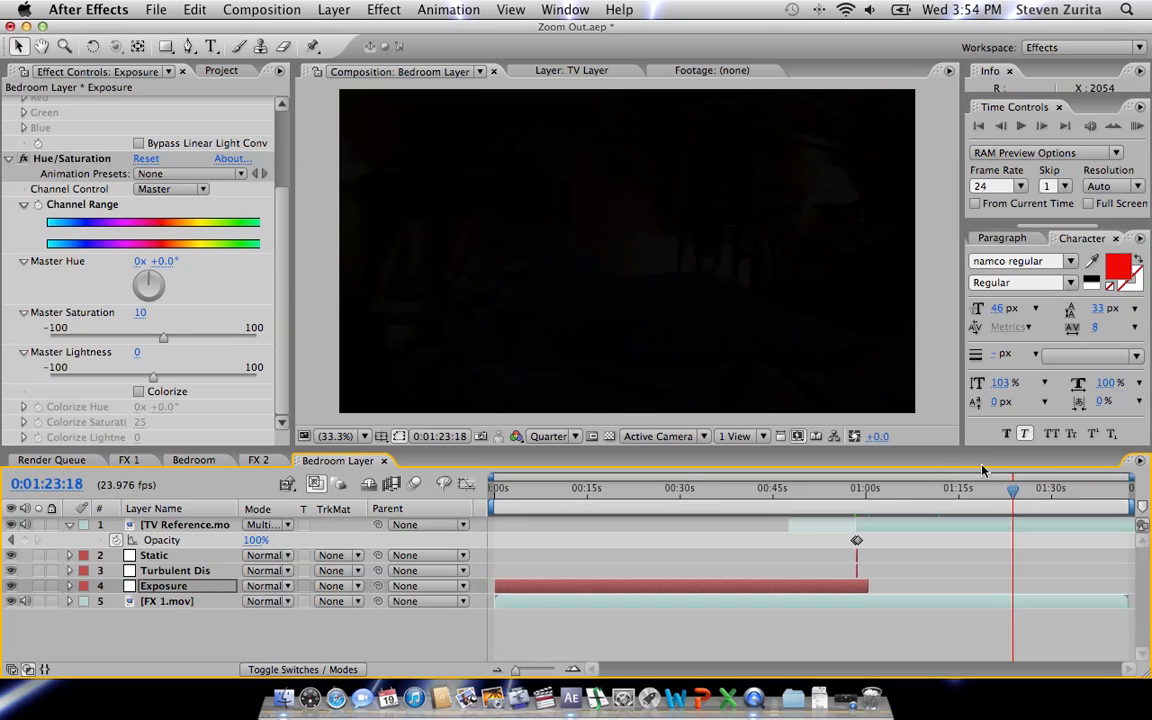
click(964, 496)
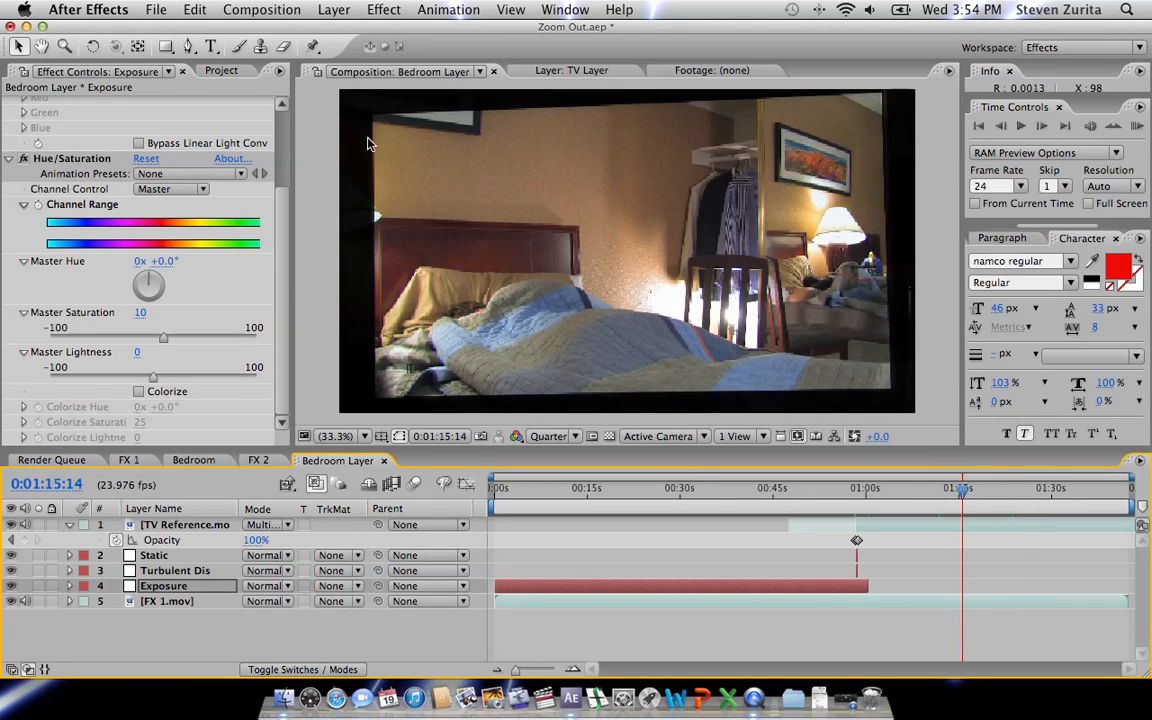
drag(914, 496, 876, 497)
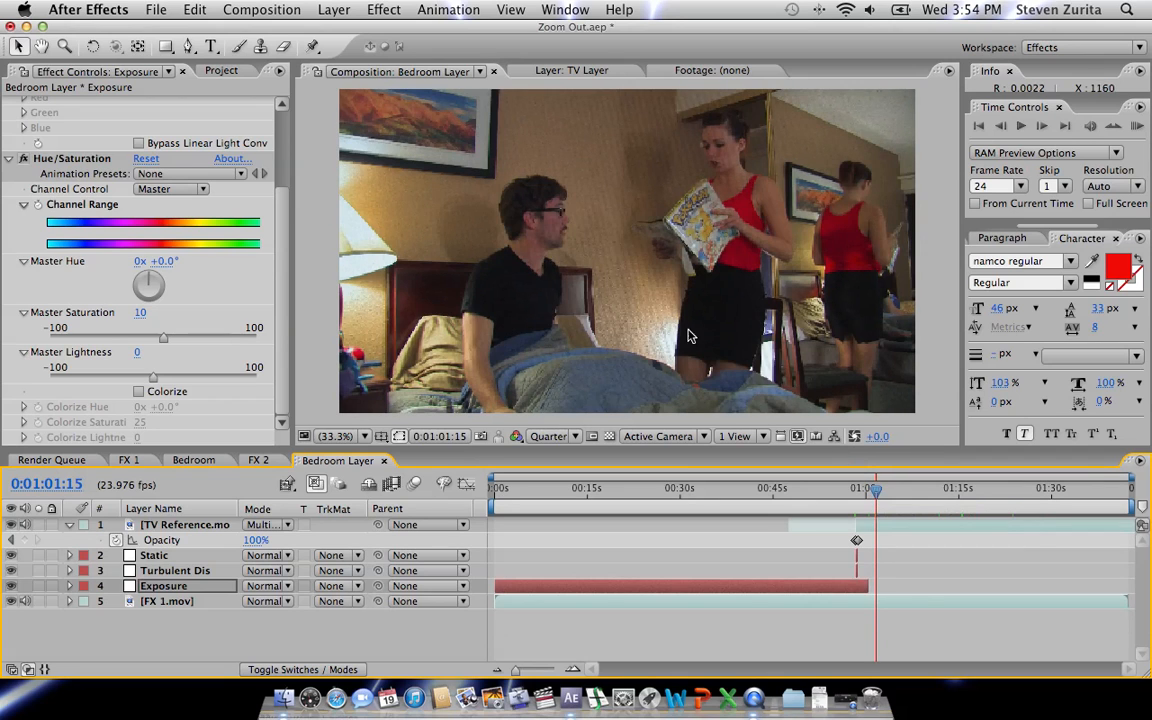
click(316, 12)
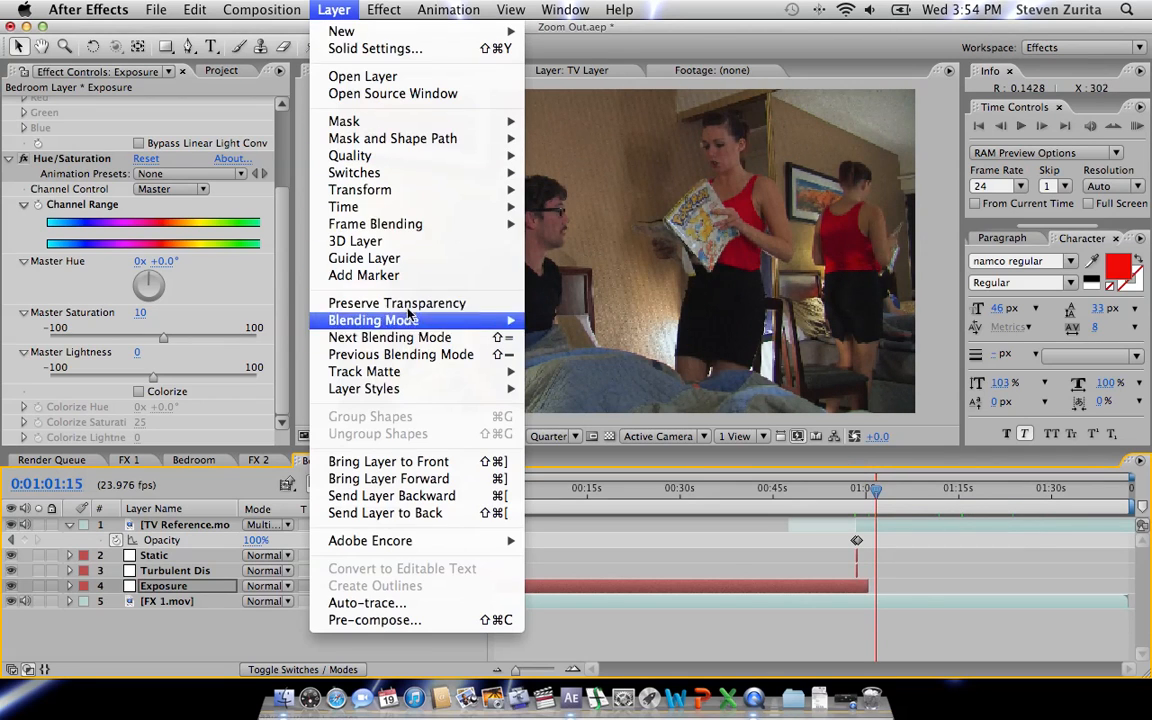
mouse_move(399, 207)
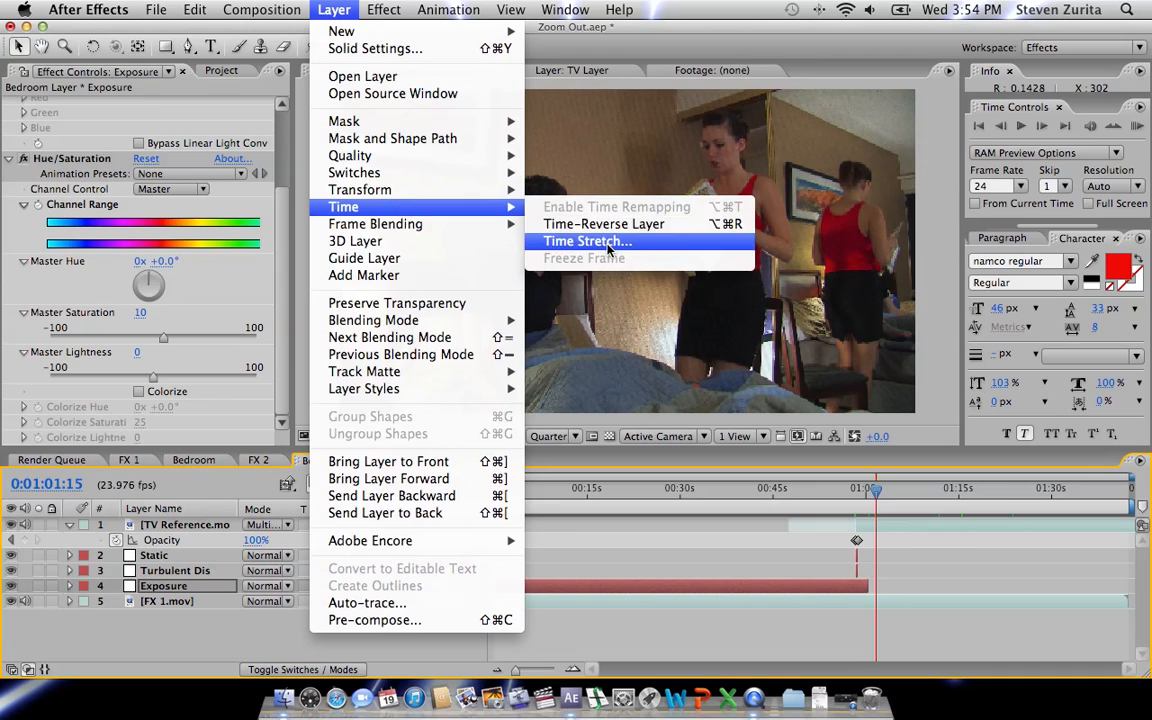
click(180, 525)
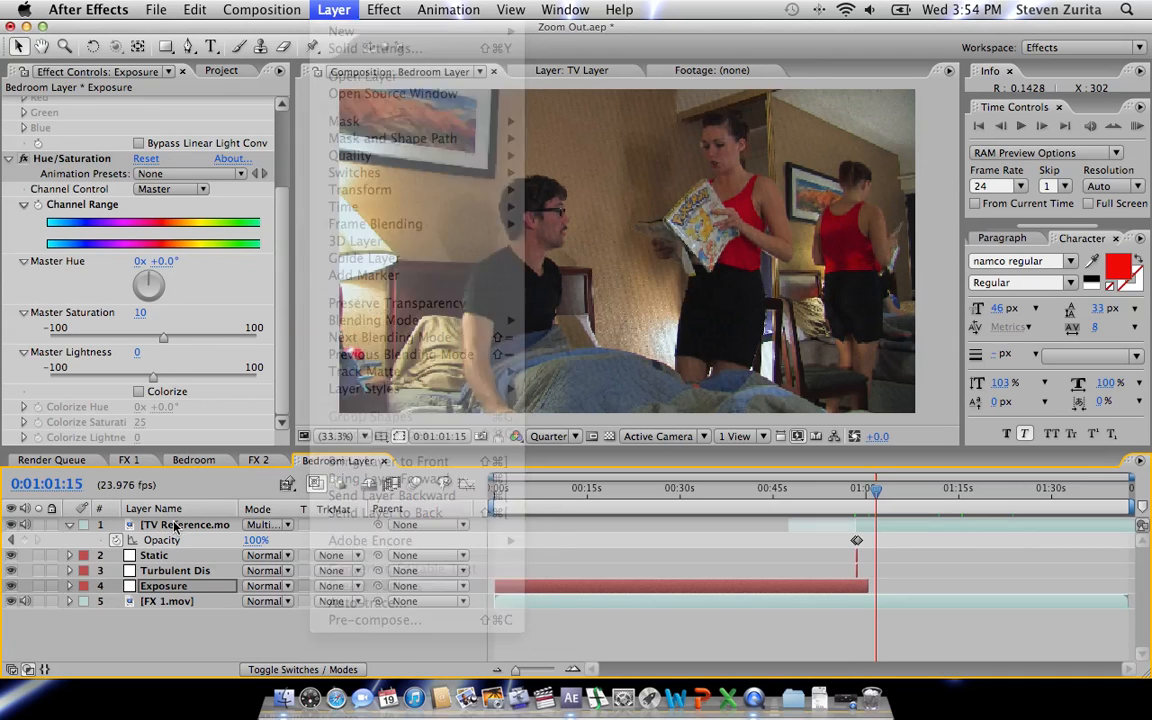
click(333, 10)
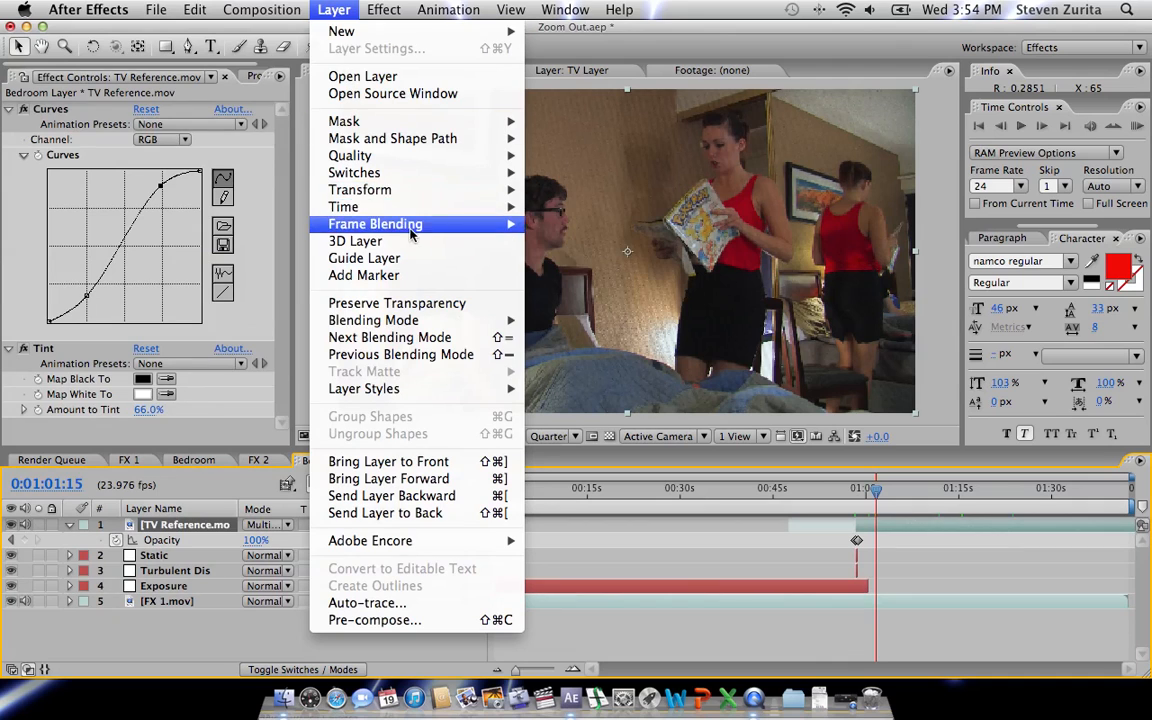
mouse_move(375, 207)
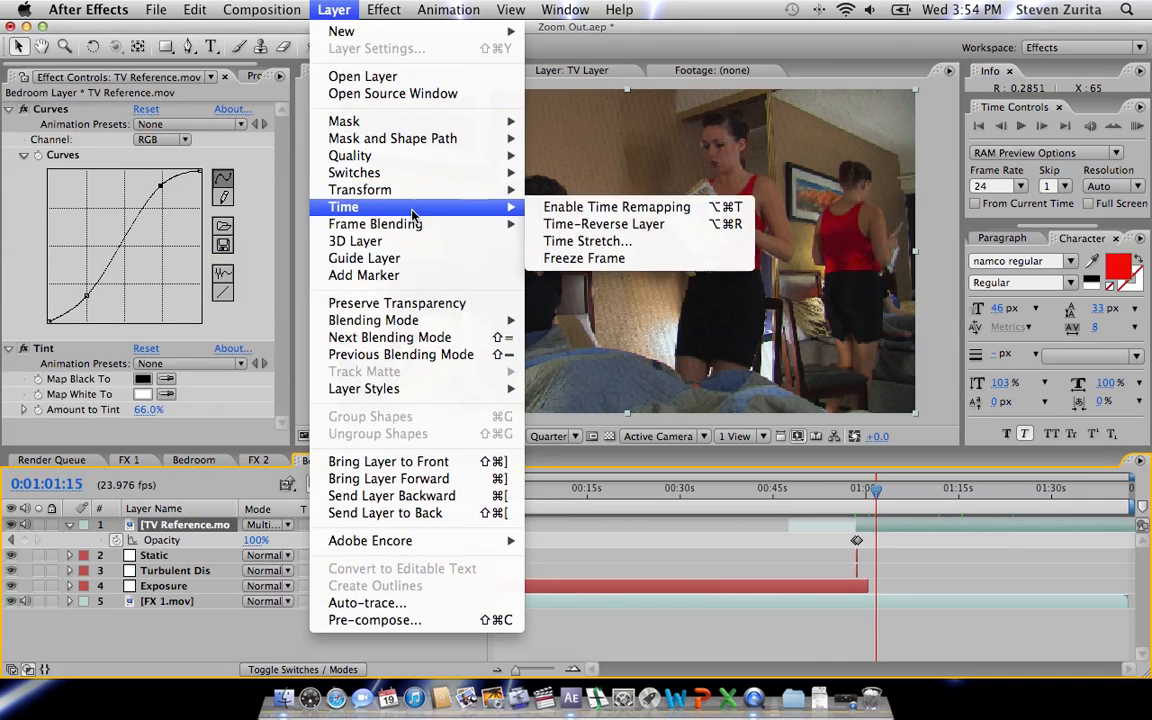
click(605, 207)
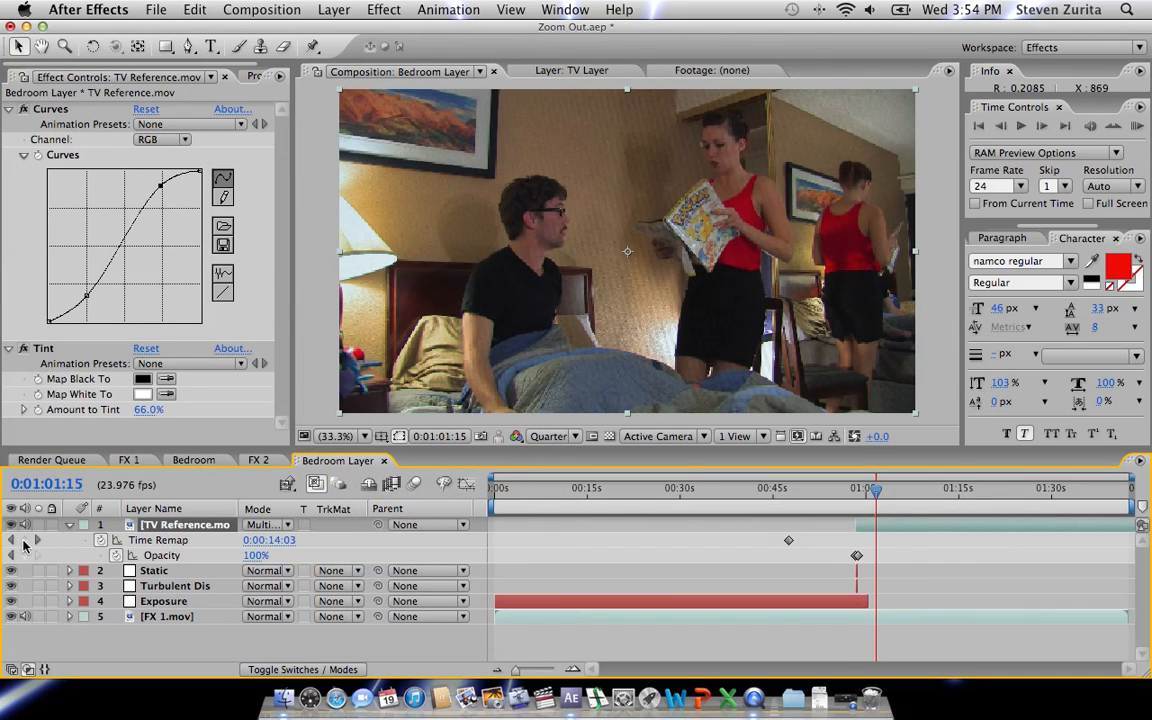
click(24, 540)
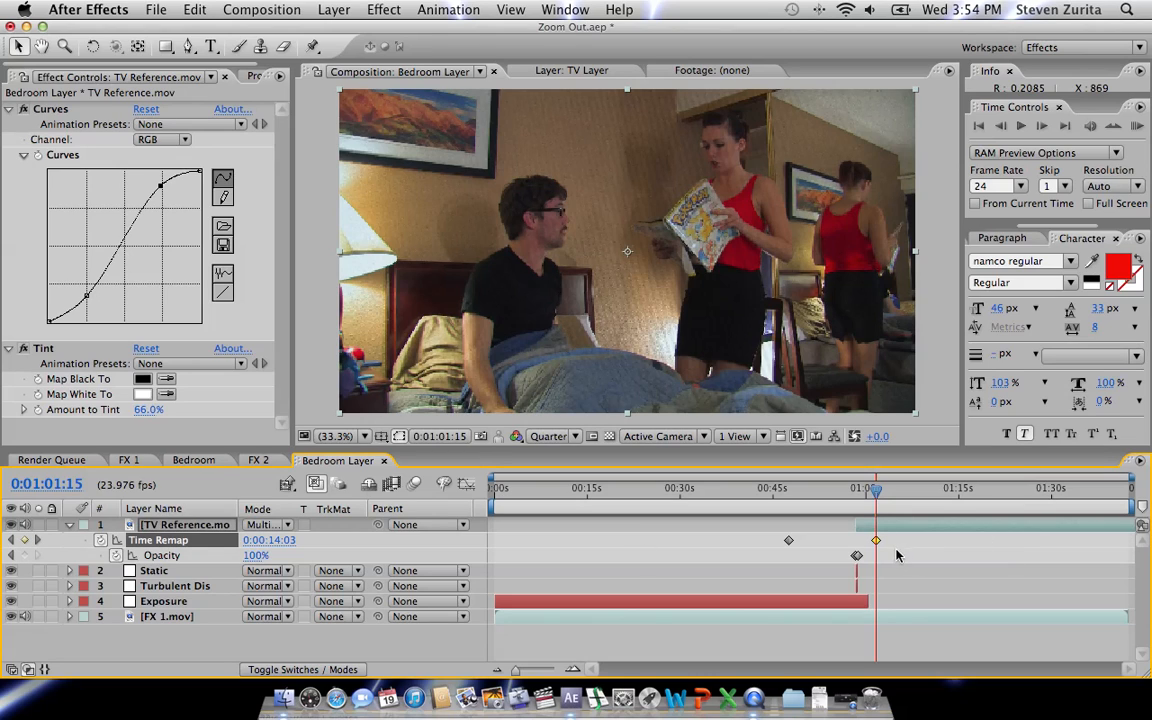
Copy the 0:01:01:15 Time Remap keyframe to 0:01:42:11 to freeze the TV reflection, and check it at 0:01:06:14.
click(1112, 490)
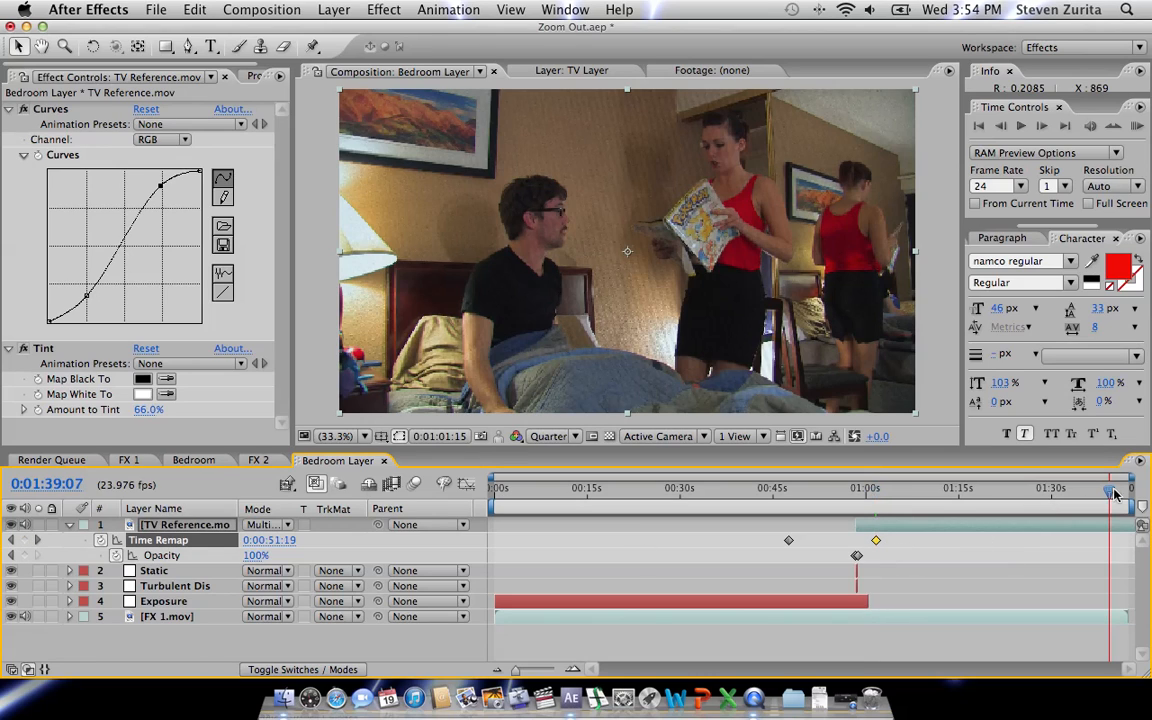
click(1127, 493)
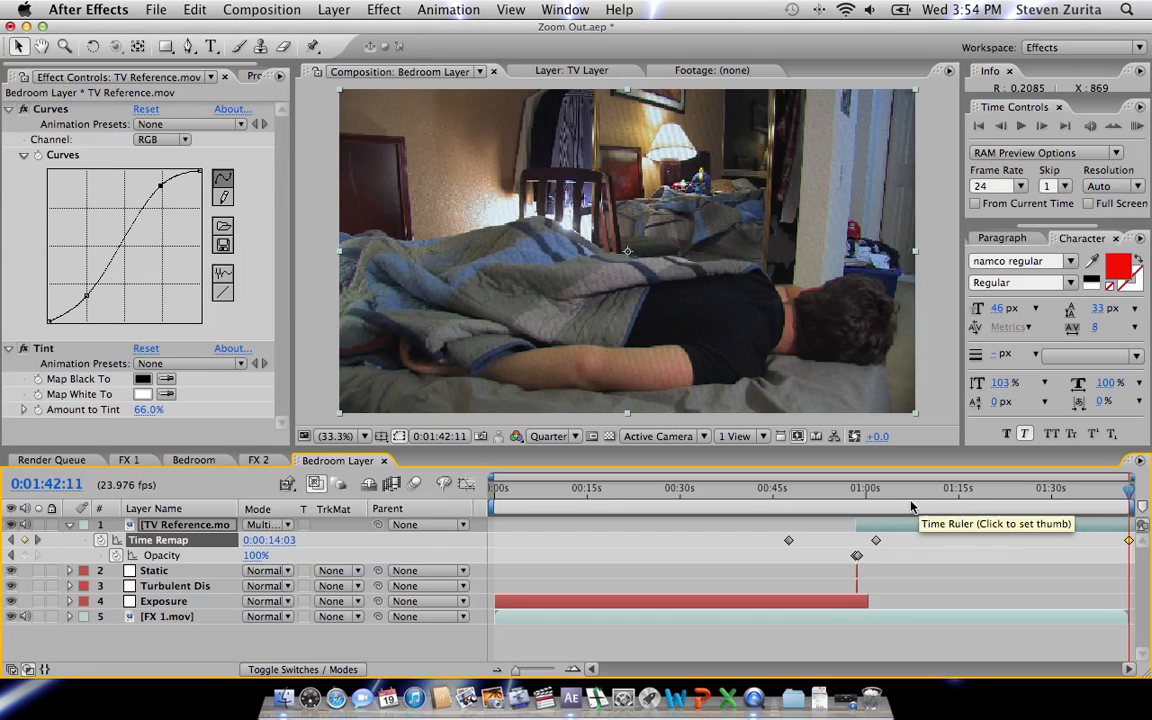
drag(881, 503, 906, 489)
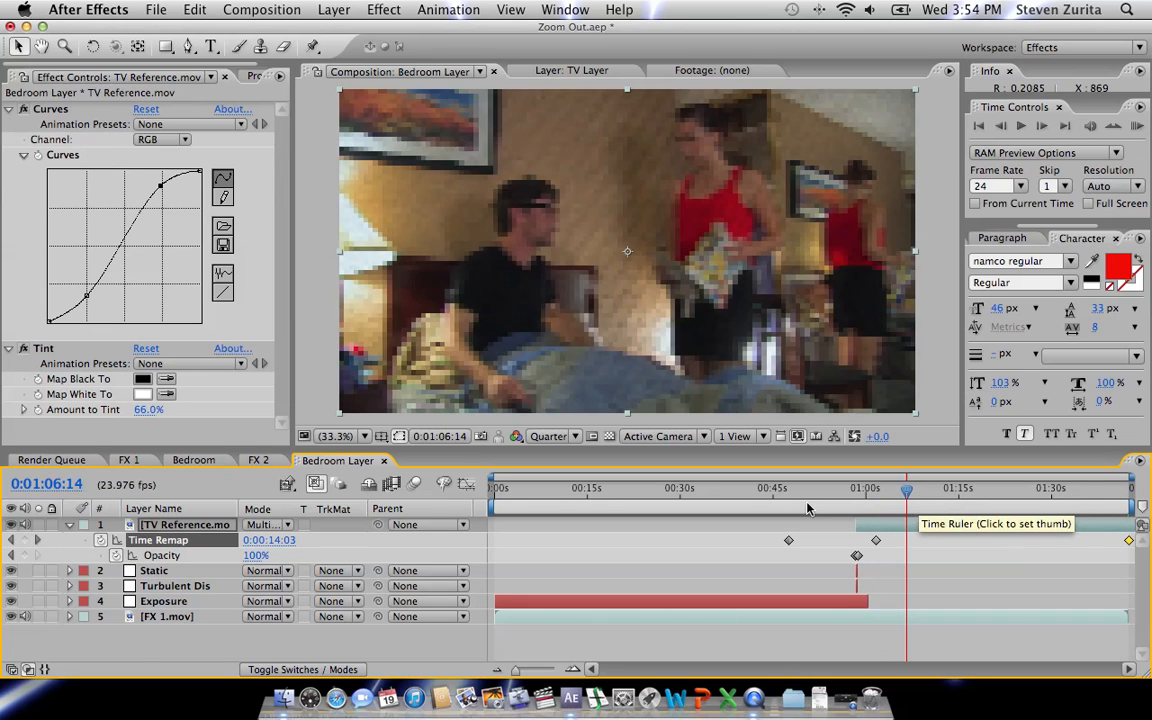
Review the zoom-out in the FX 2 composition up to 0:01:06:10 and compare that frame with the Bedroom Layer composition.
click(257, 460)
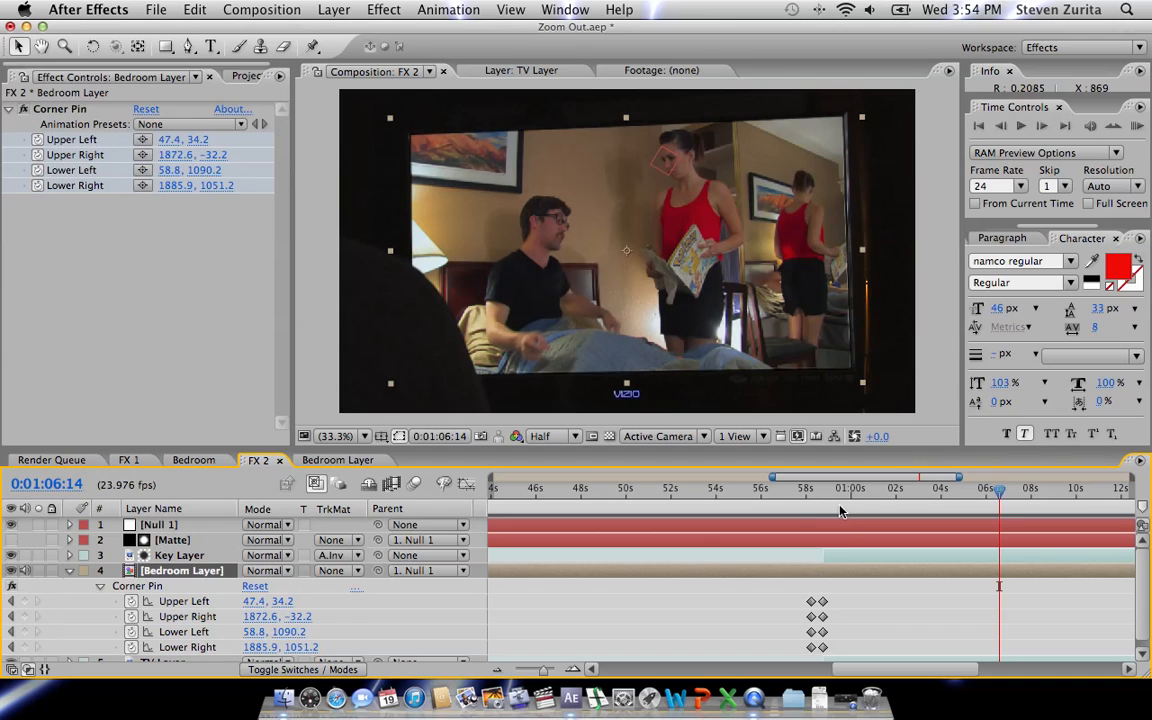
click(796, 510)
drag(799, 511, 997, 490)
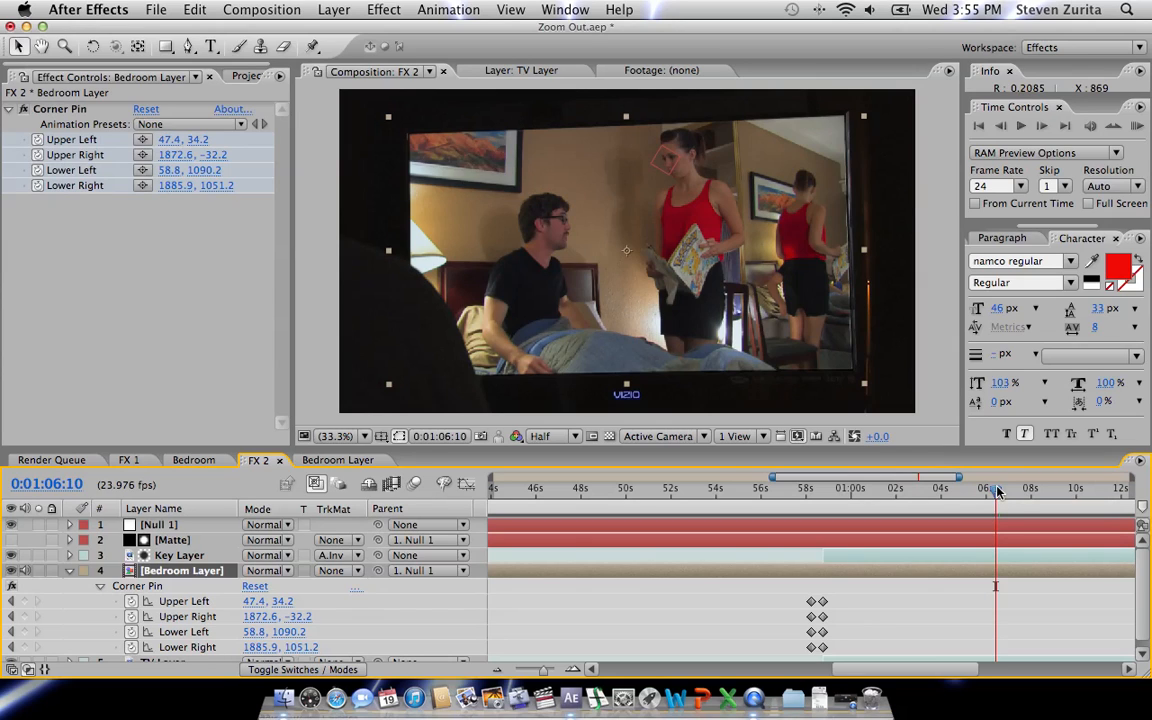
click(343, 460)
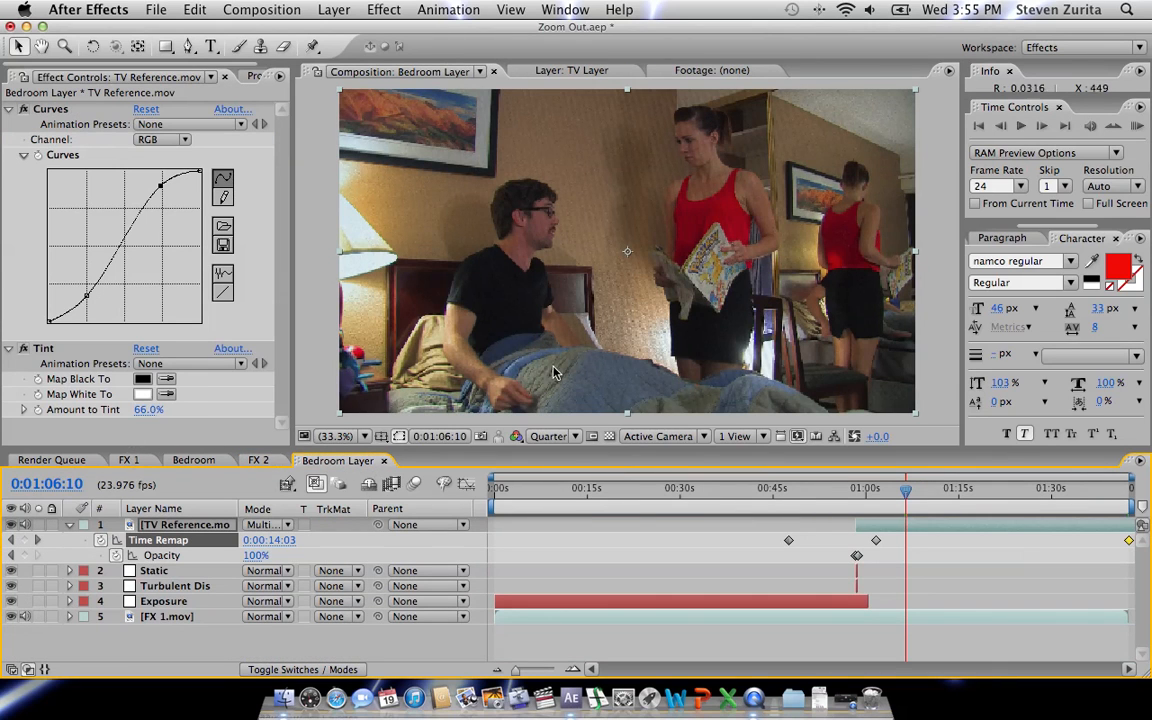
click(259, 461)
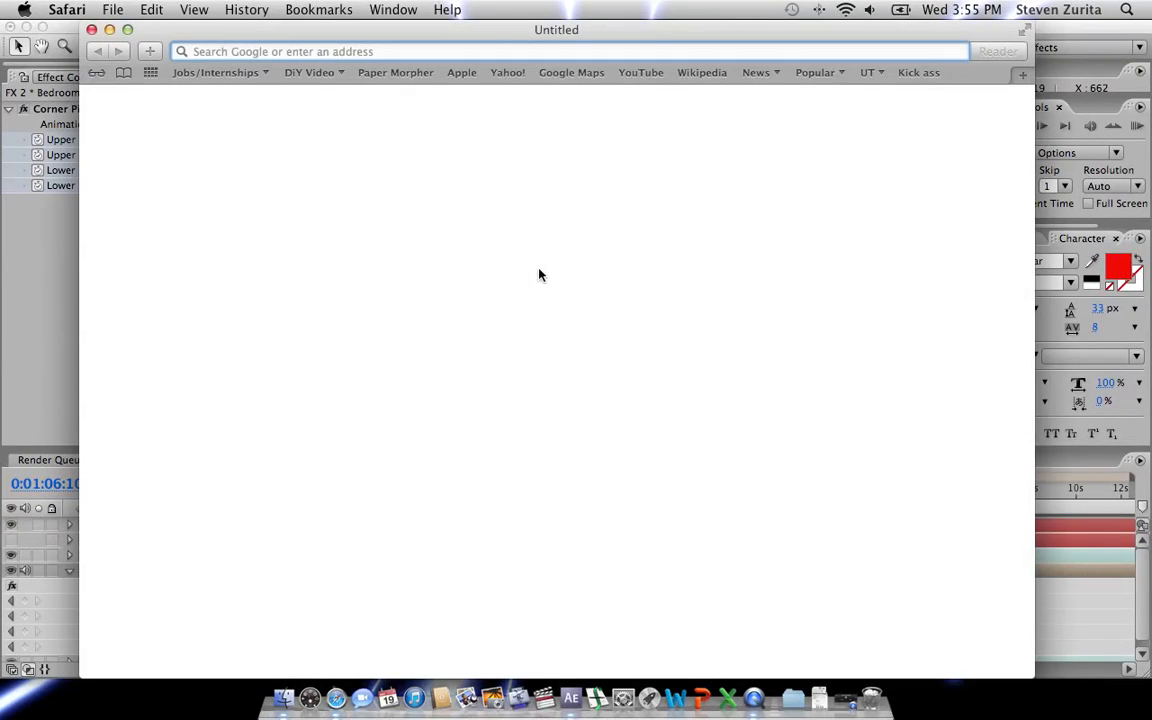
Open the Hyperdrive Pictures channel at youtube.com/hyperdrivepics in Safari.
text(youtube.com/)
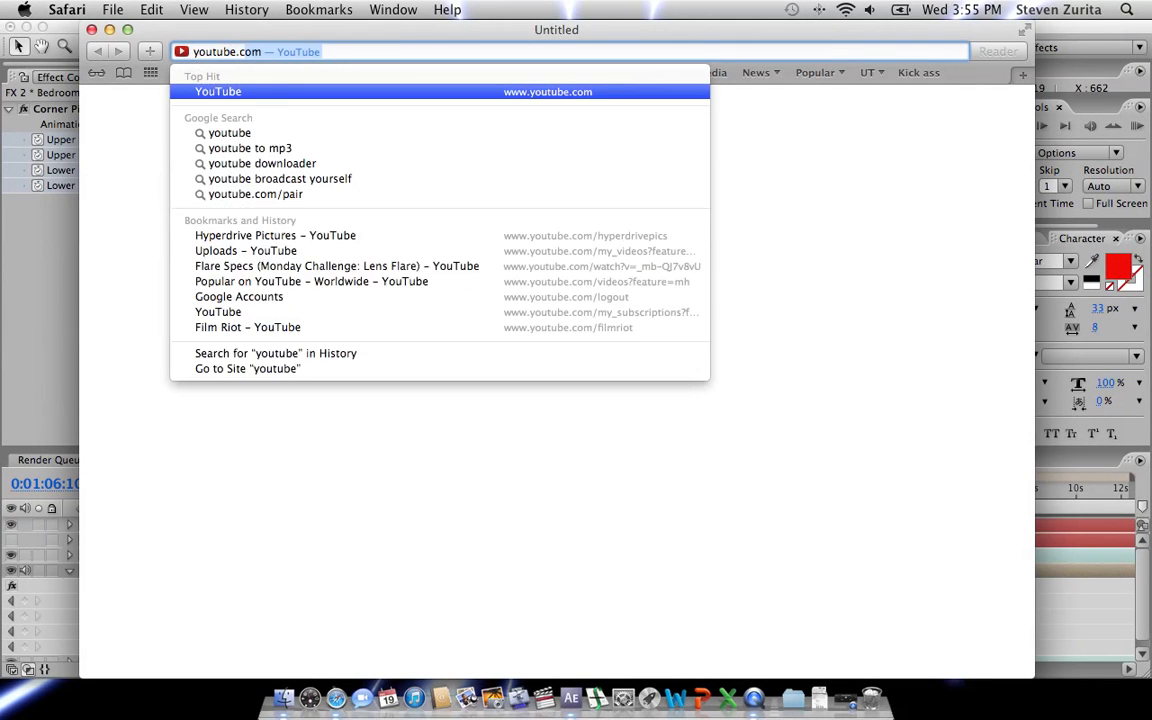
text(hyperdrivepics)
key(Return)
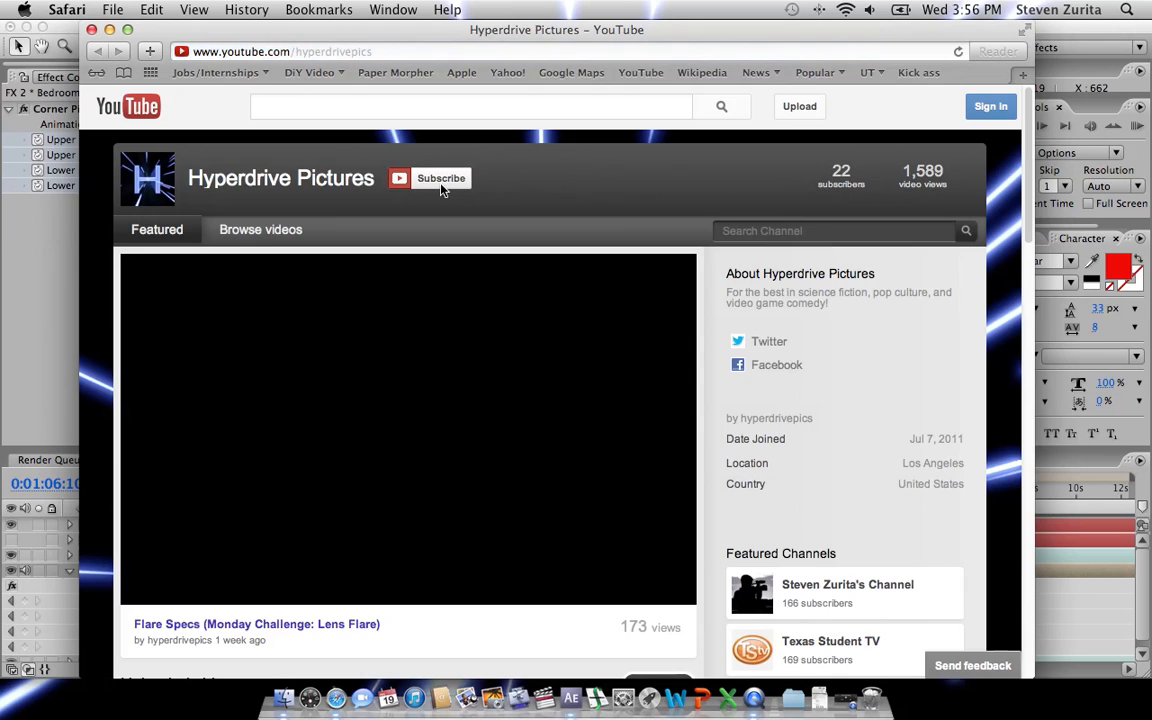
Mute the system sound and browse the Hyperdrive Pictures channel's uploaded videos.
scroll(744, 378, down, 5)
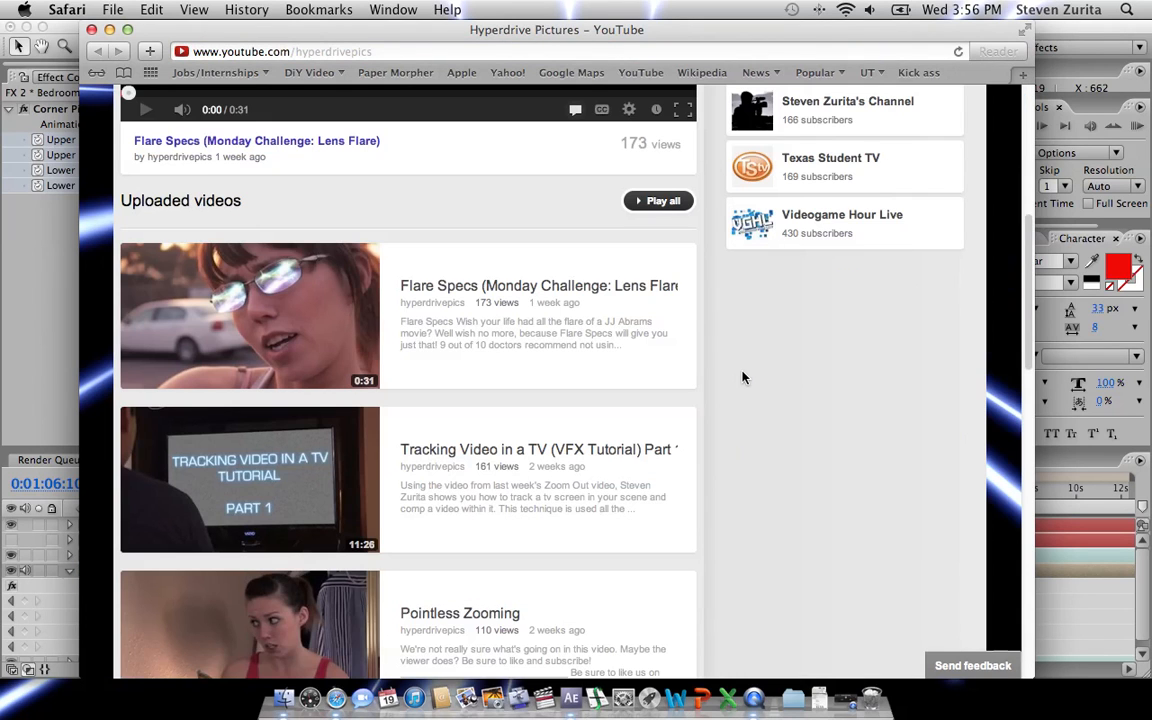
scroll(715, 363, up, 5)
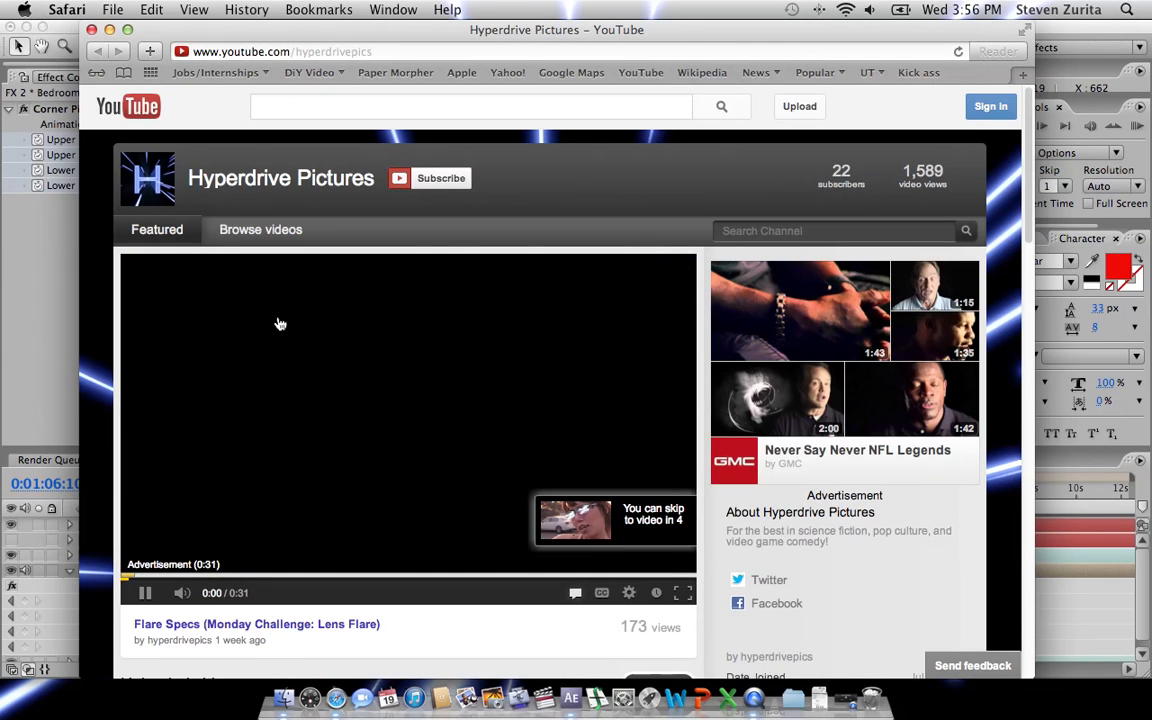
scroll(585, 500, down, 5)
scroll(585, 500, down, 1)
key(XF86AudioMute)
scroll(585, 500, down, 3)
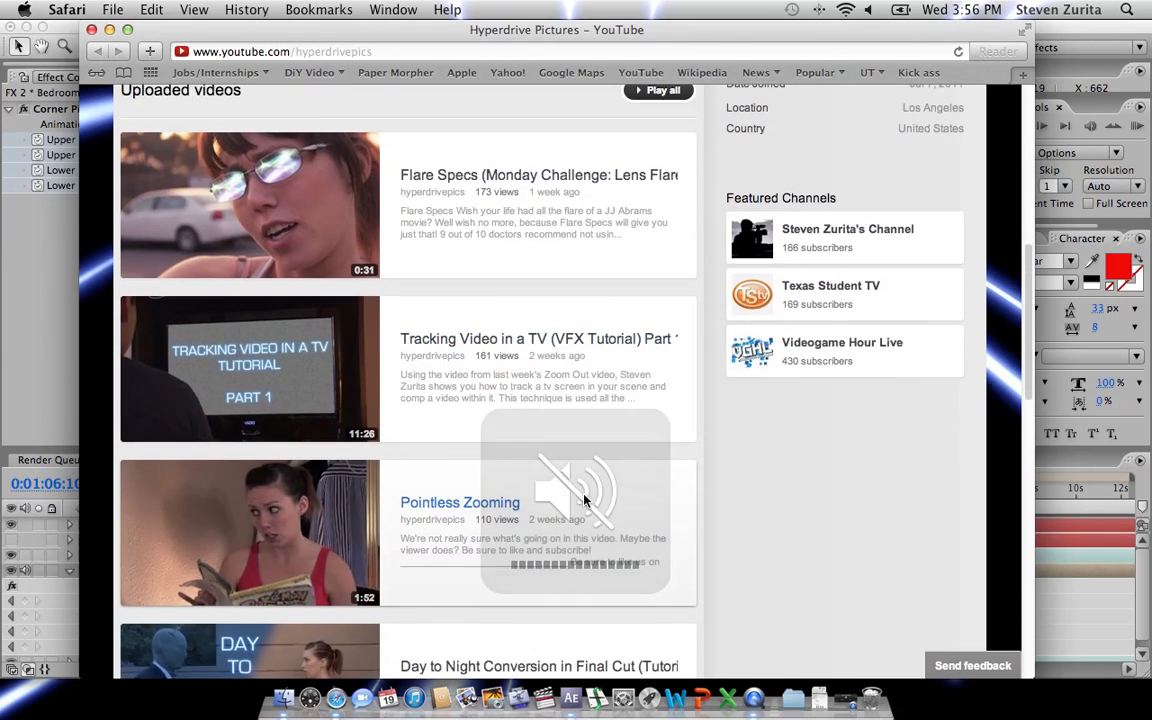
scroll(532, 486, up, 2)
scroll(472, 413, up, 1)
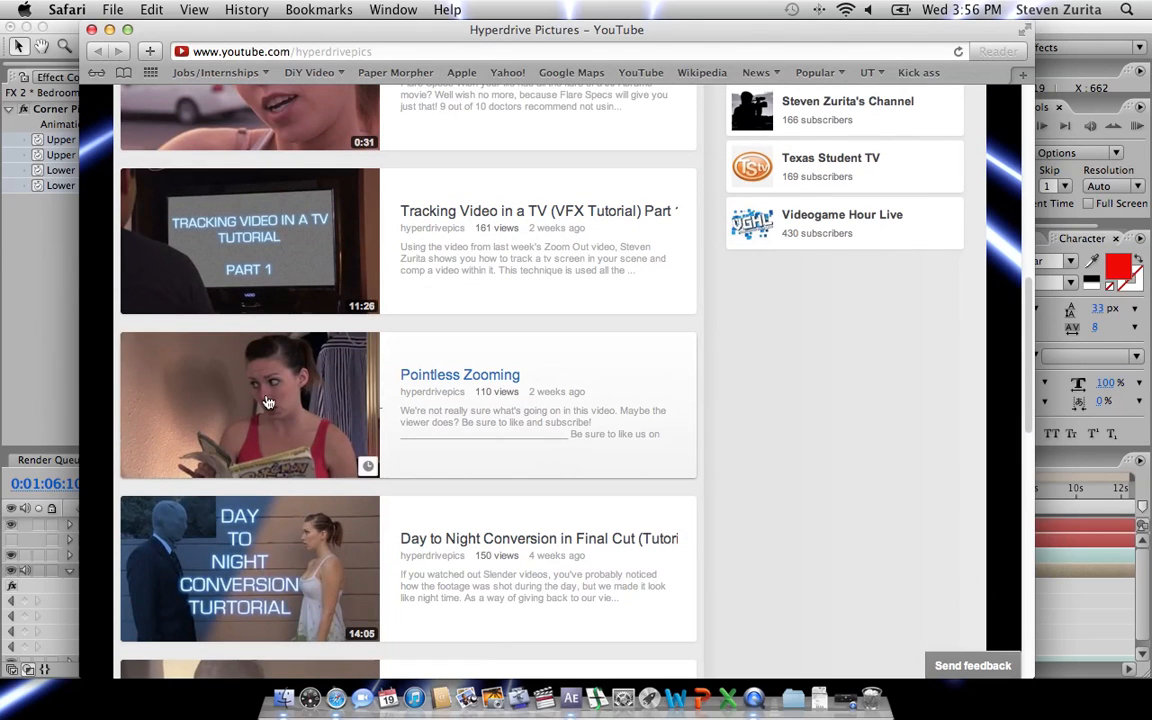
scroll(775, 420, down, 2)
scroll(494, 296, down, 3)
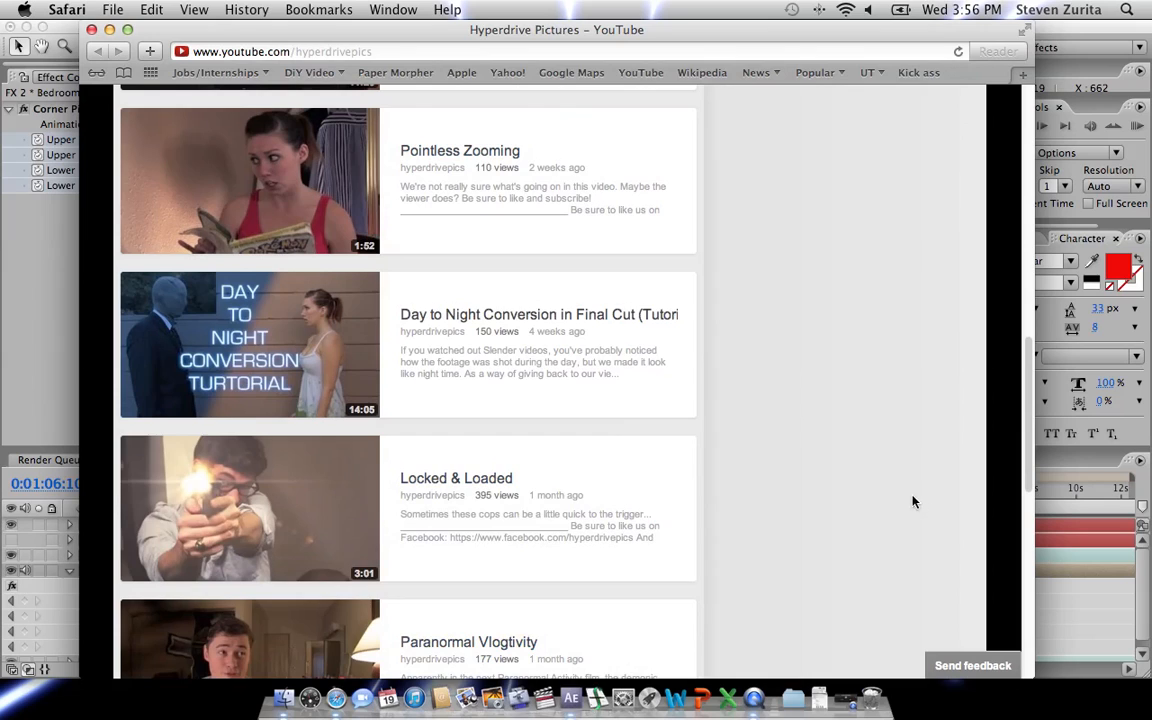
scroll(905, 504, up, 1)
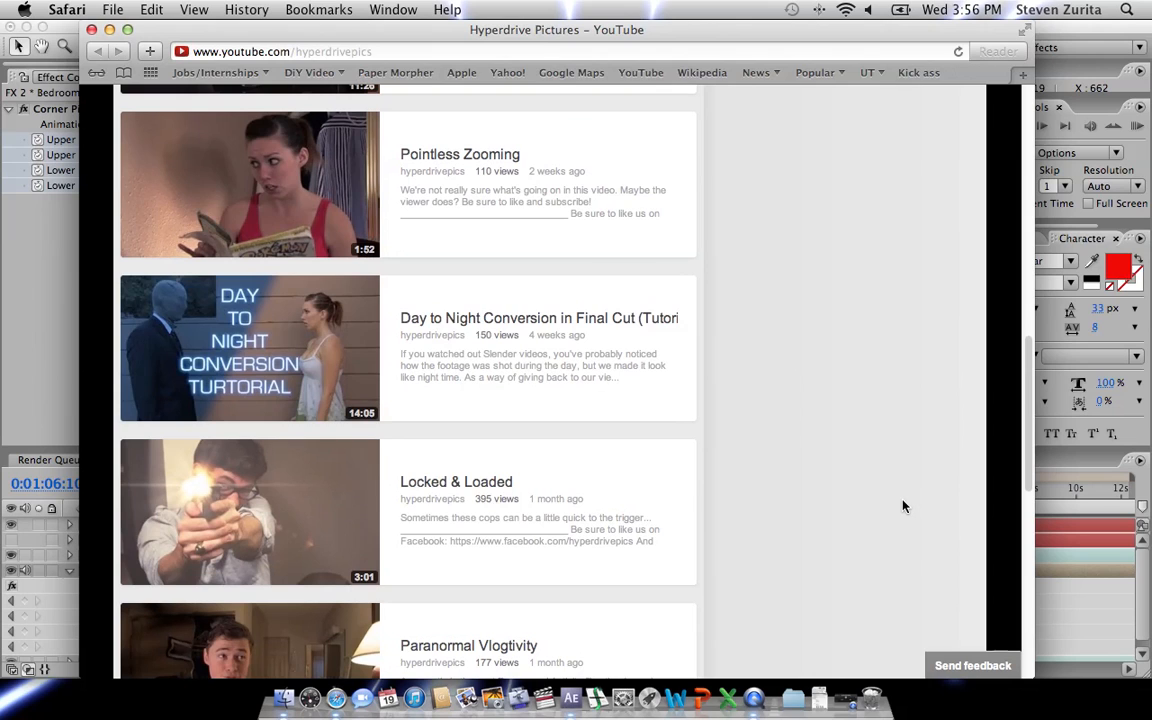
click(840, 685)
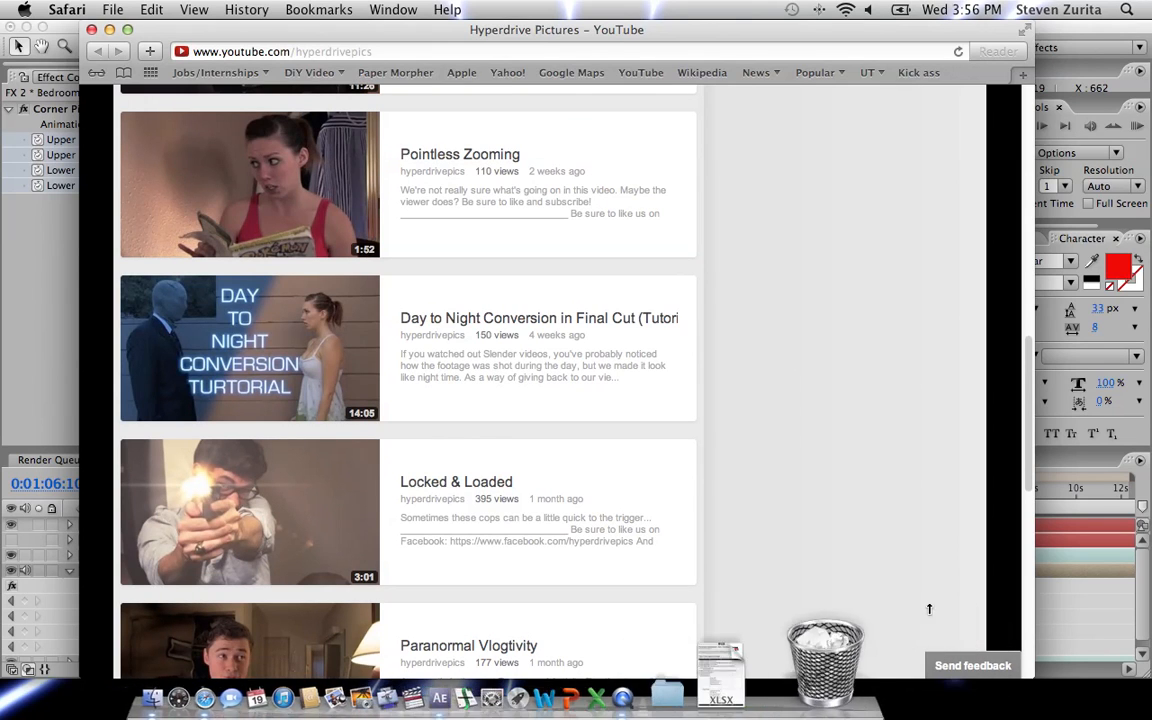